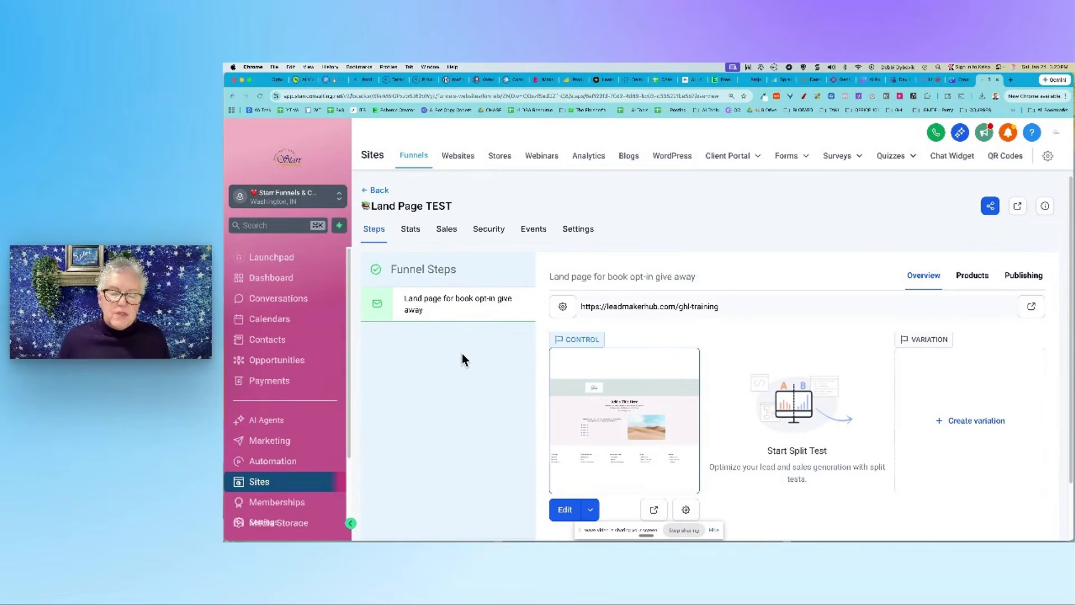
Open the control version of the book opt-in landing page for editing and dismiss the Ask AI assistant
scroll(462, 354, down, 2)
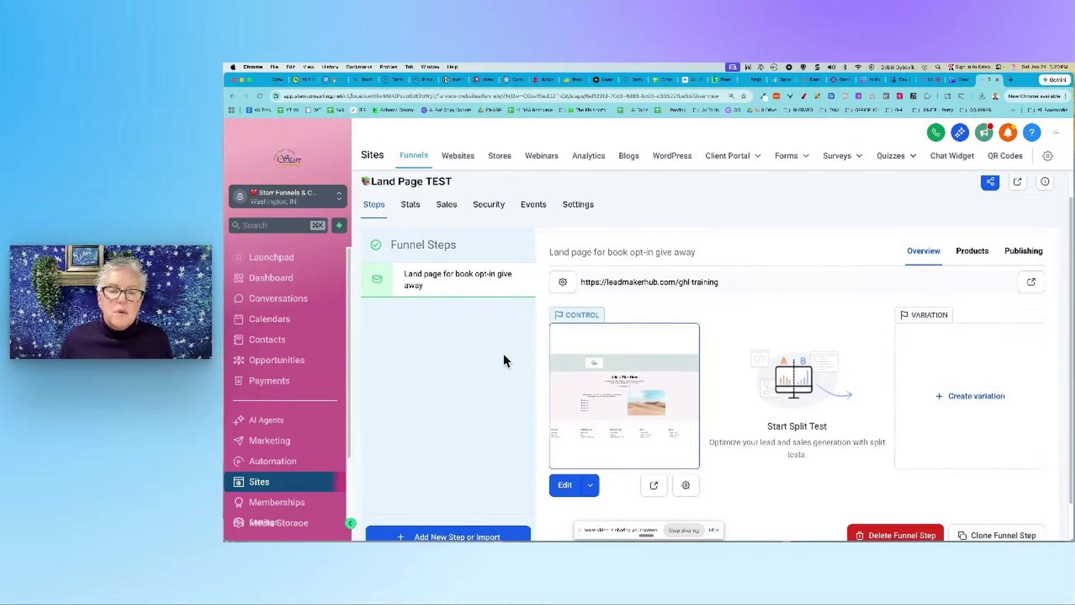
scroll(505, 358, down, 1)
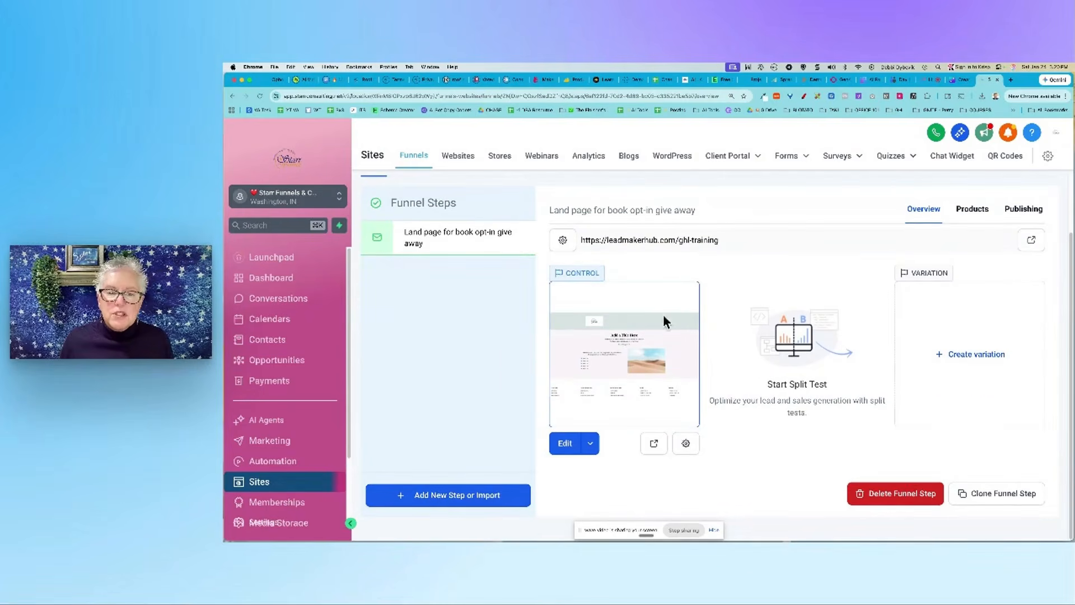
click(565, 445)
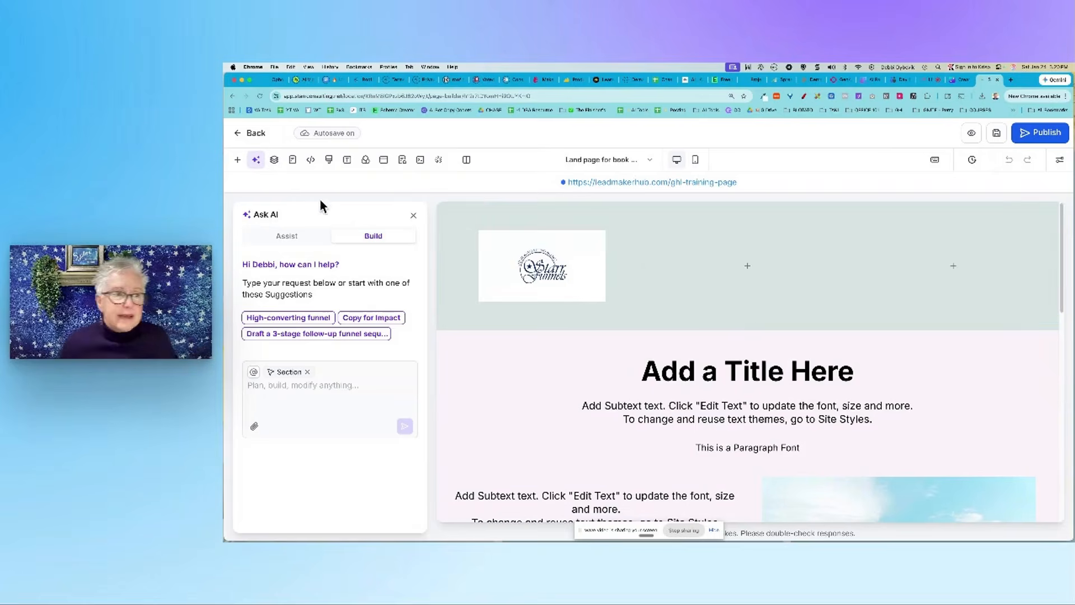
click(415, 219)
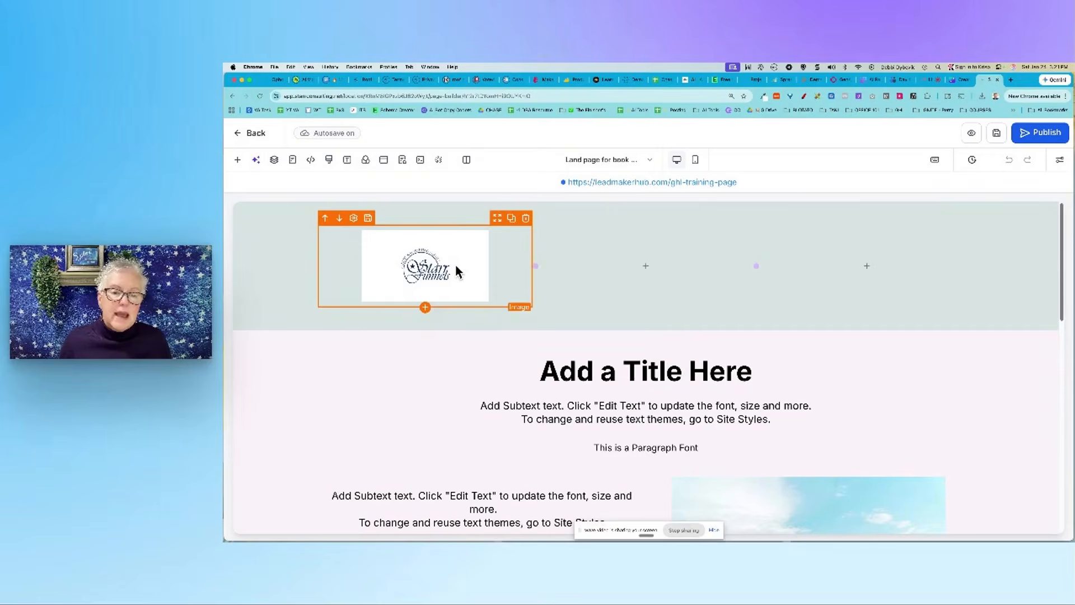
Review the landing page template from the logo header through the title, bullet list and image section to the footer
scroll(455, 263, down, 2)
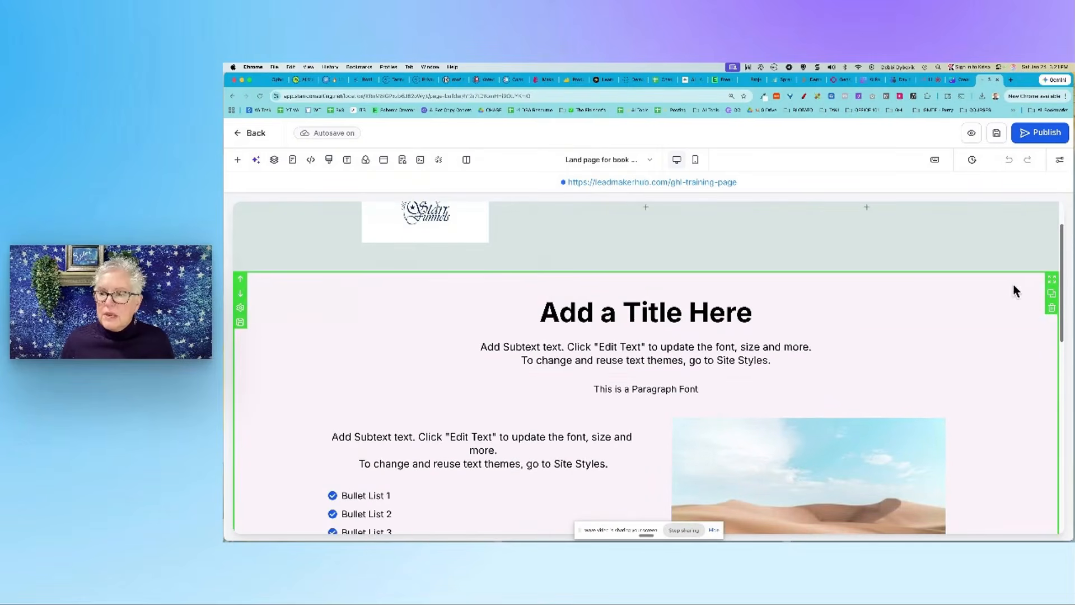
scroll(1002, 303, down, 2)
scroll(1024, 411, down, 1)
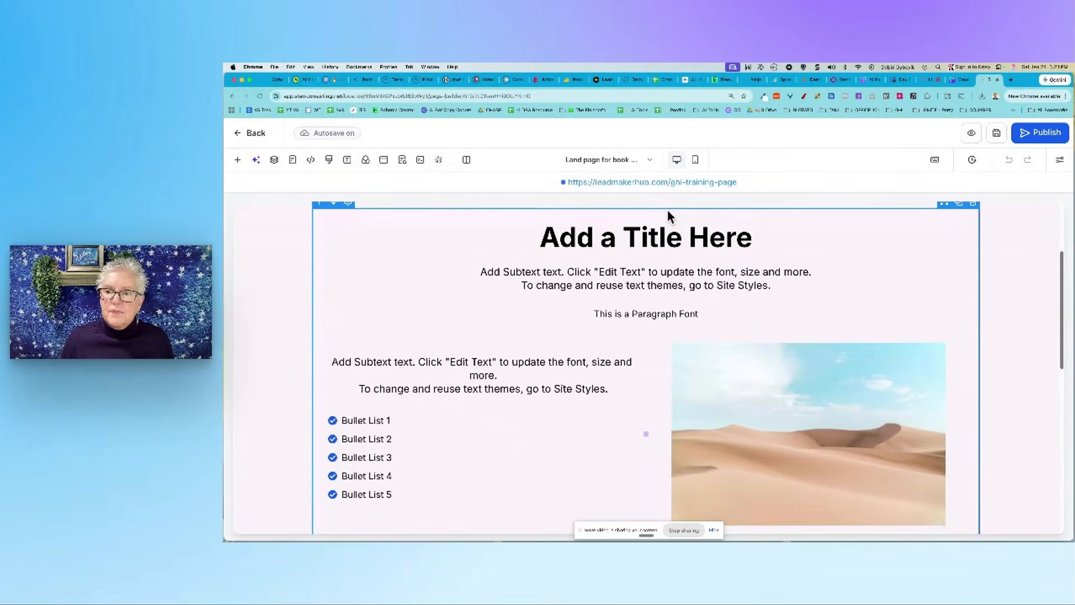
scroll(671, 297, down, 1)
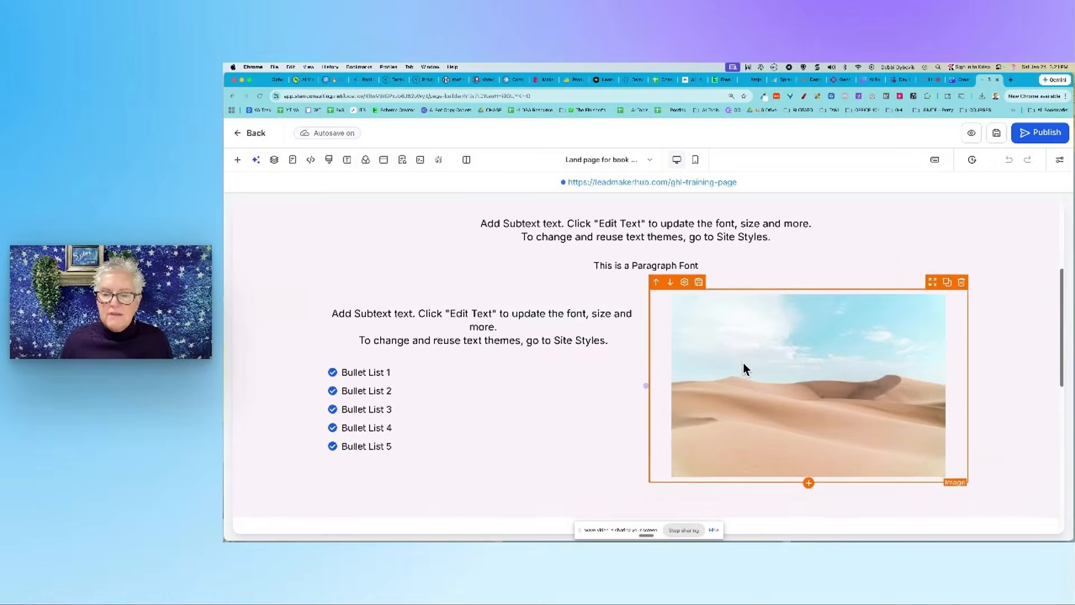
scroll(744, 363, down, 5)
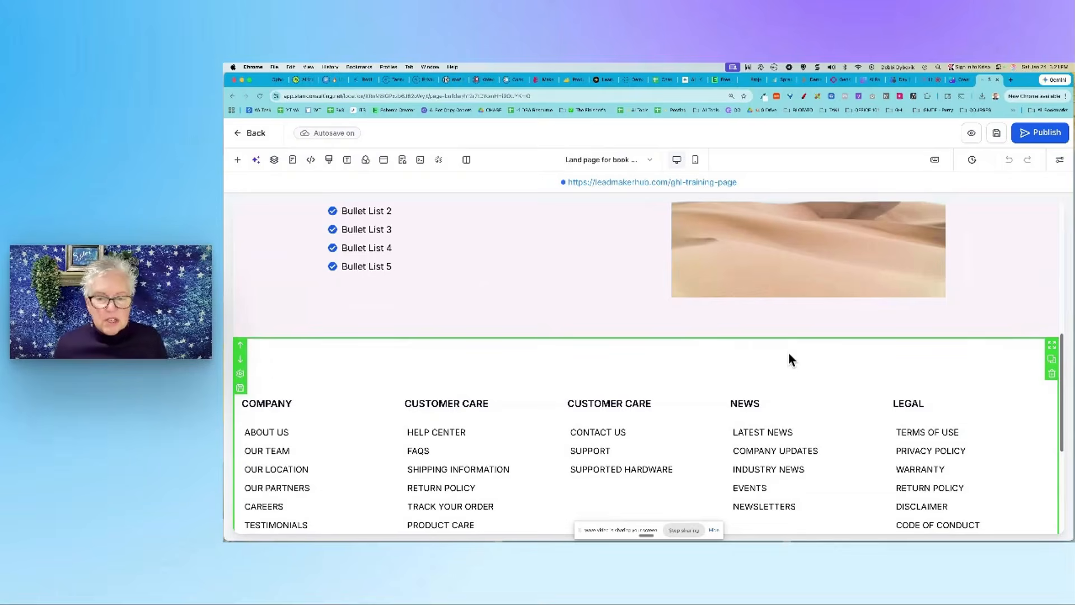
scroll(791, 359, down, 4)
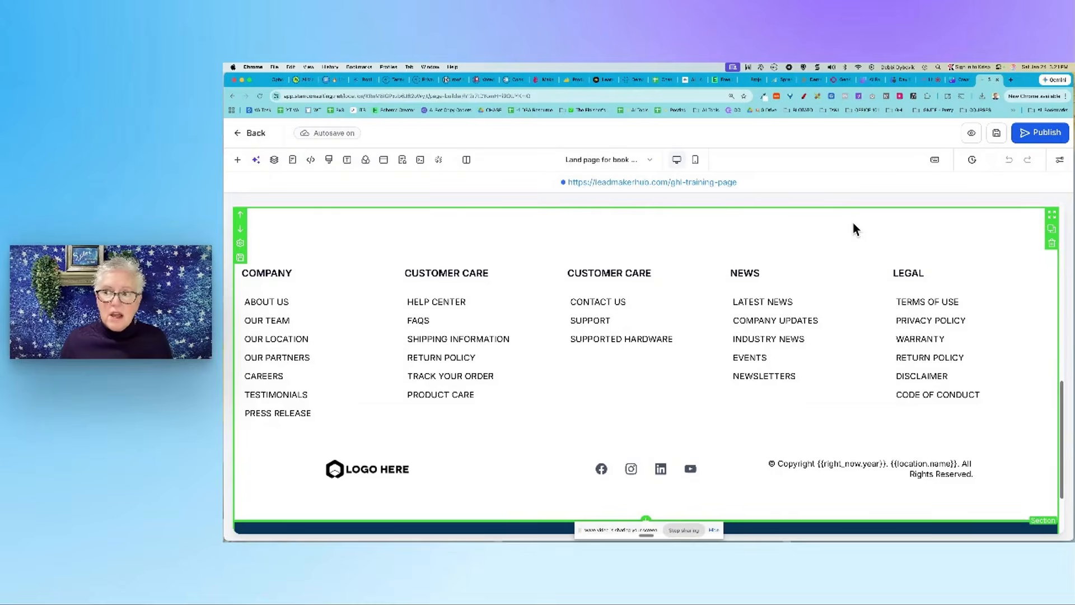
scroll(863, 235, up, 4)
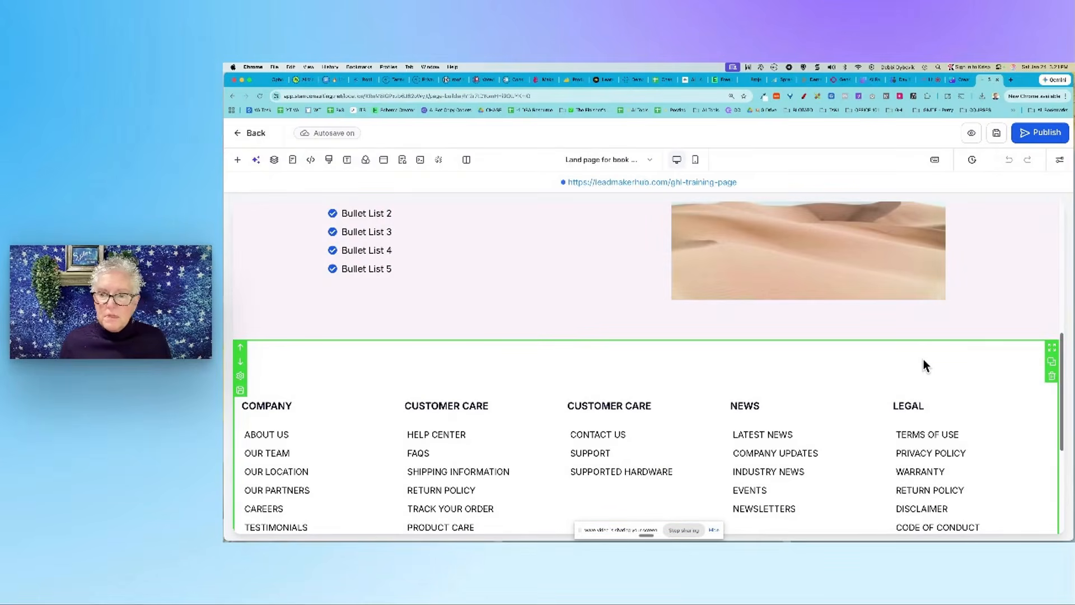
scroll(926, 365, up, 6)
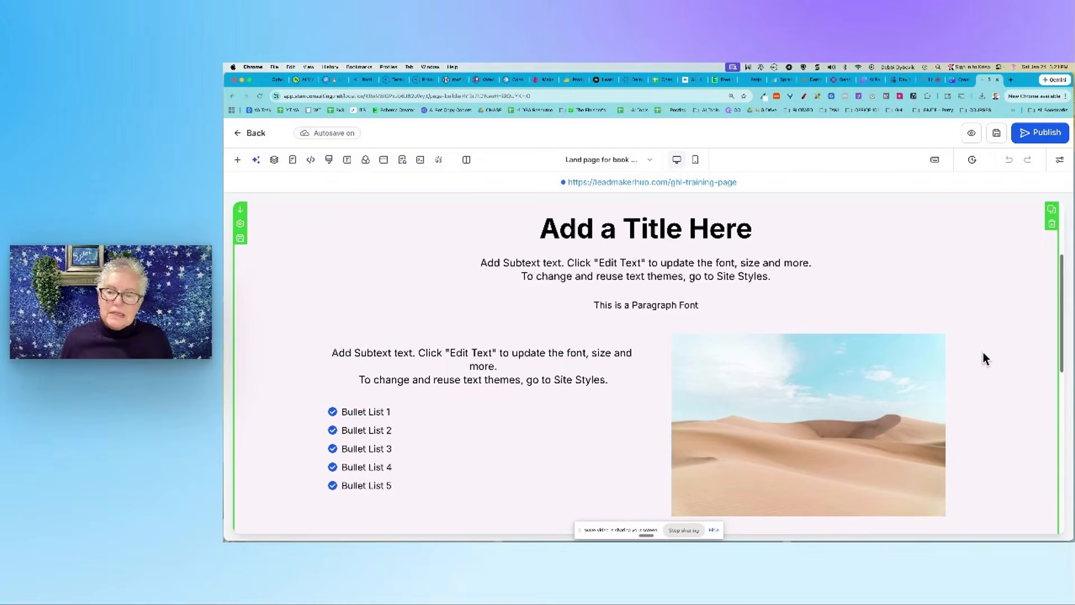
Replace the placeholder paragraph under the title's subtext with "Grab this wonderful freebie below 👇"
double_click(620, 303)
key(BackSpace)
text(Grab)
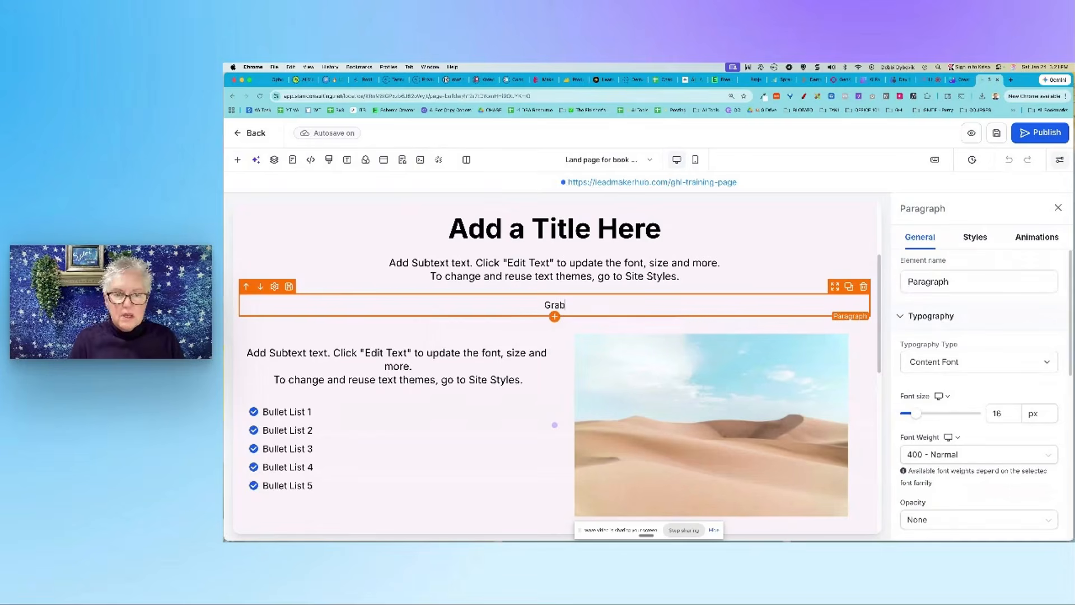
text( this wonder)
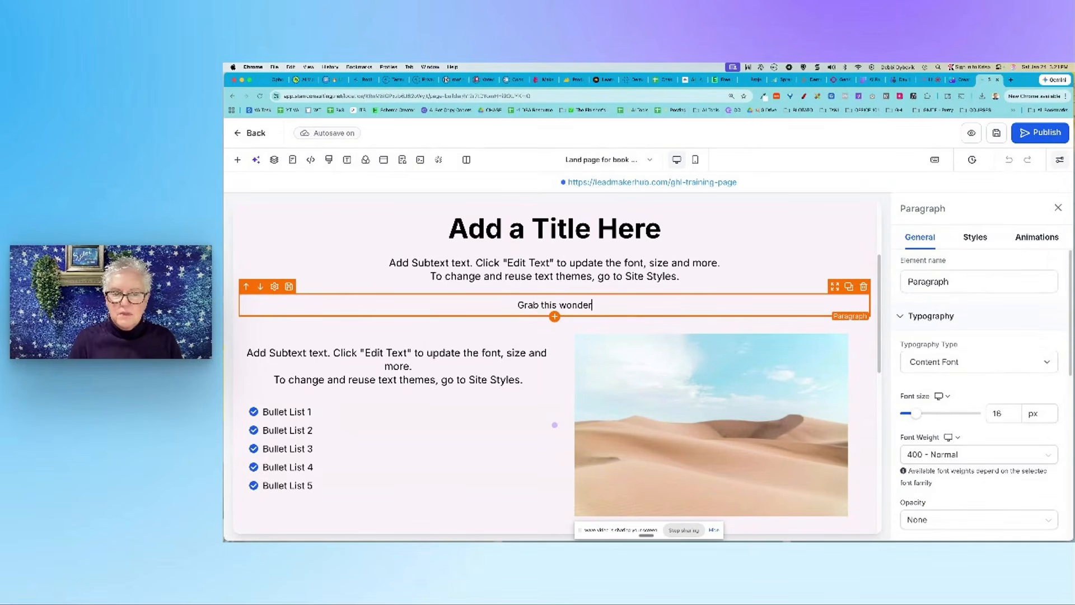
text(ful freebie below)
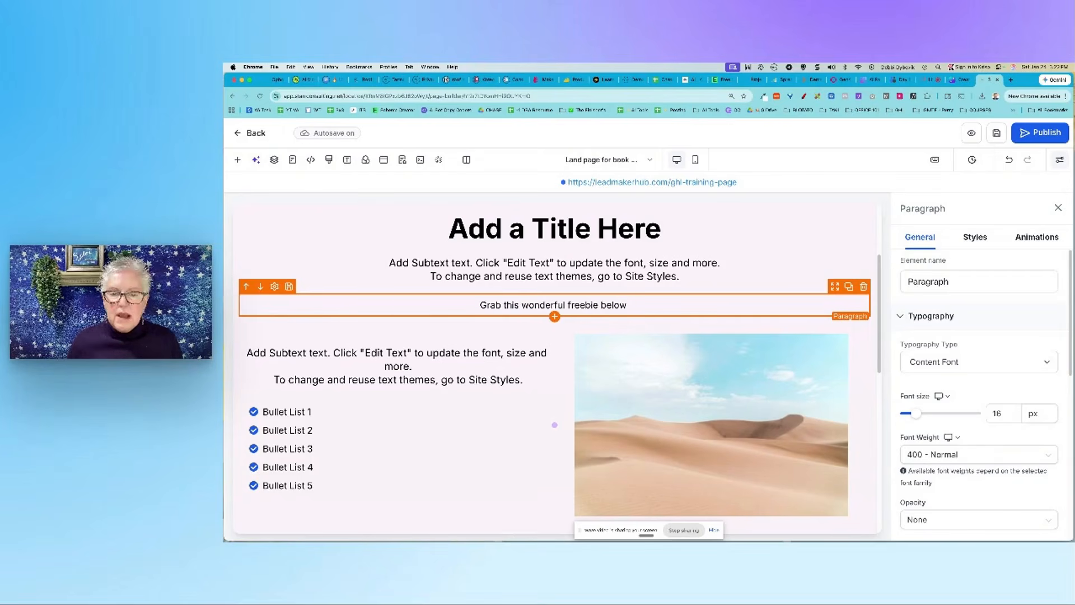
click(645, 317)
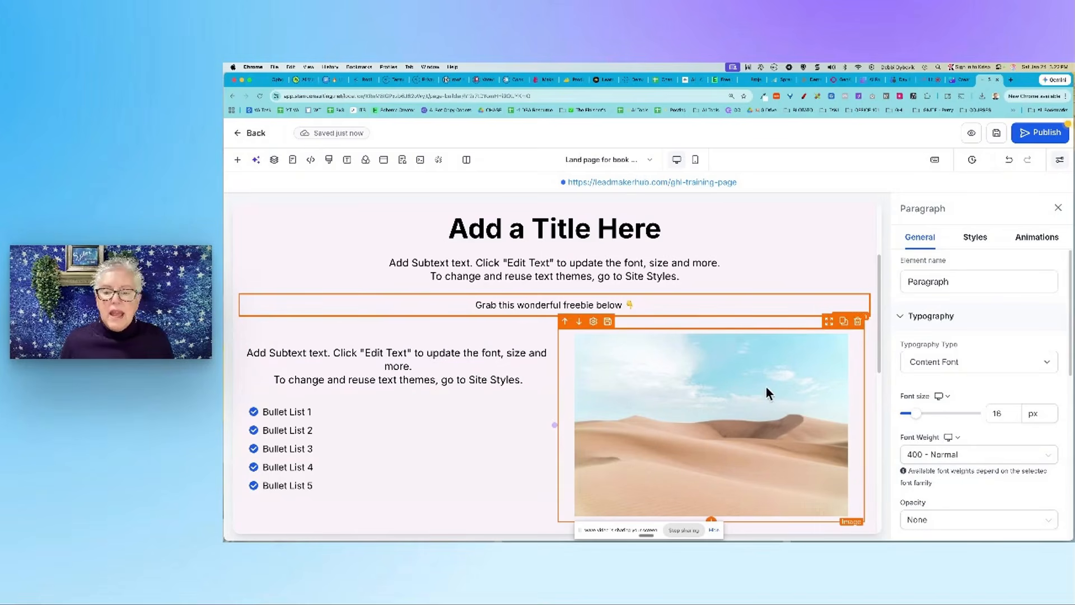
Delete the desert image beside the bullet list
scroll(776, 418, down, 2)
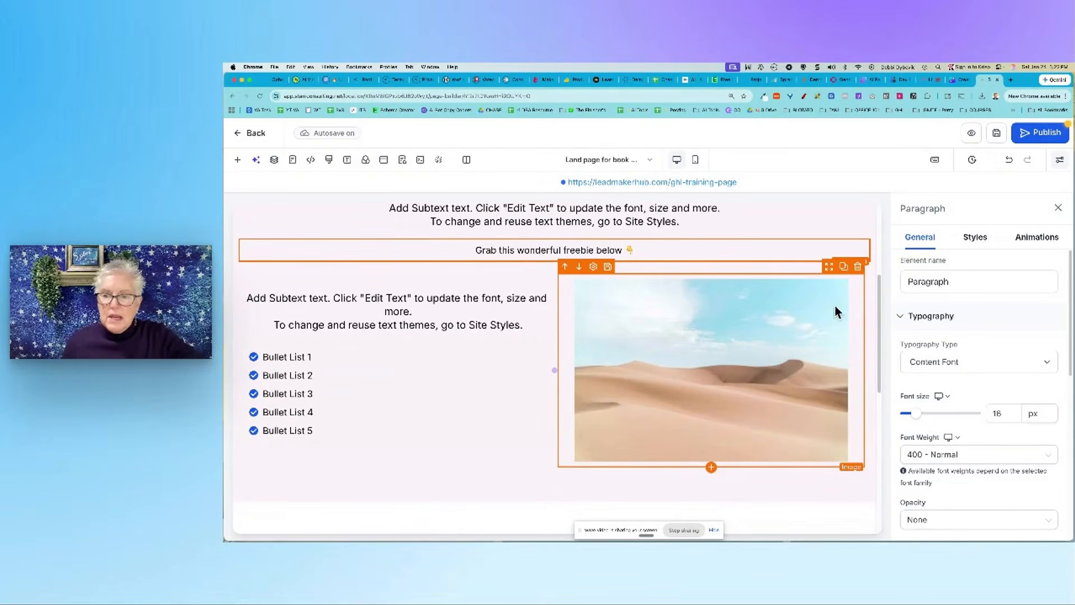
click(766, 319)
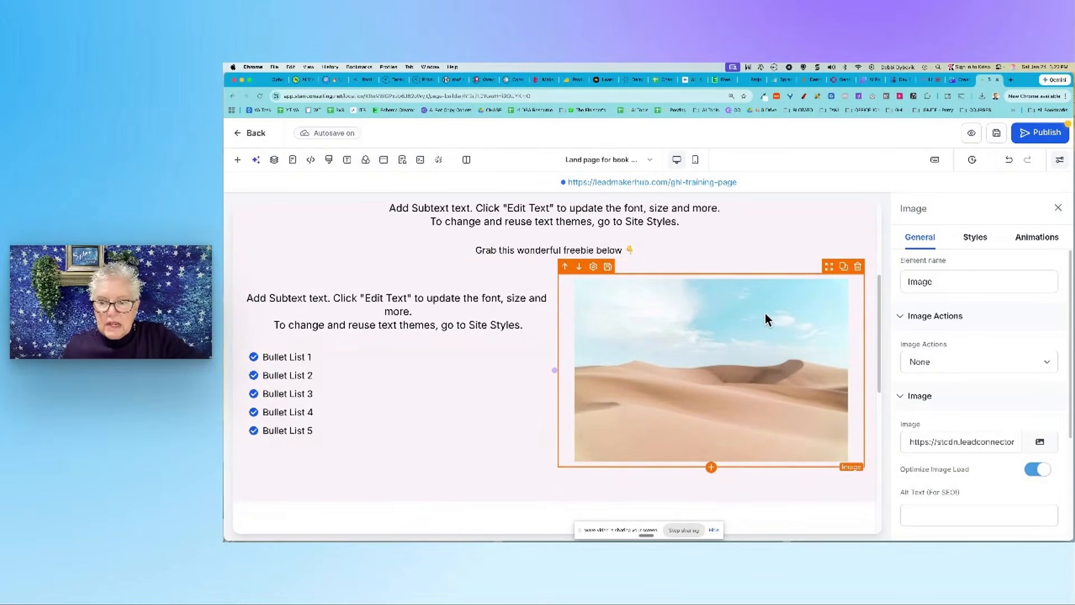
click(859, 268)
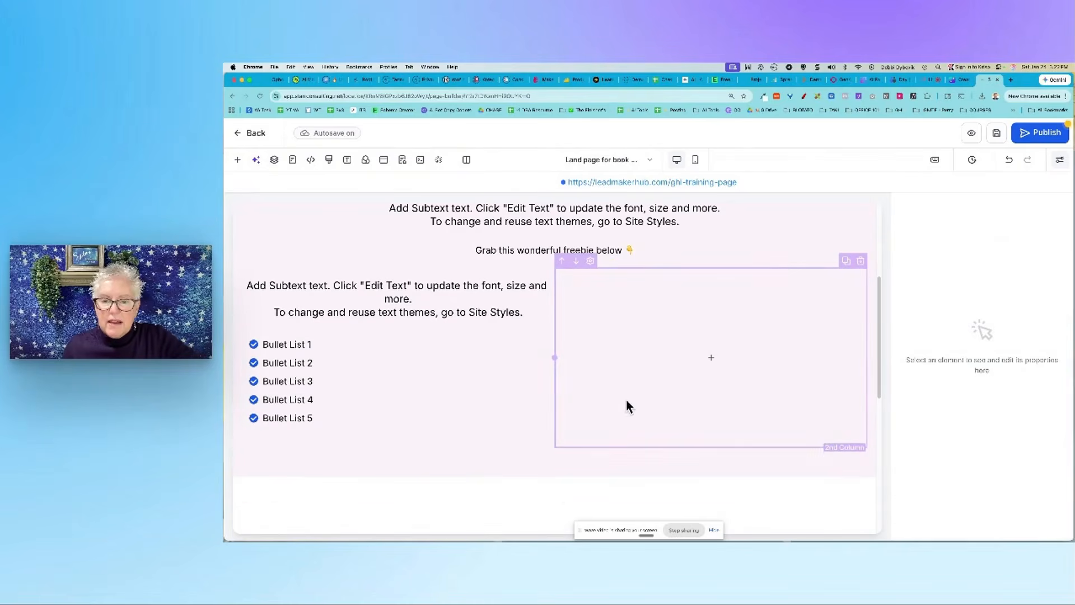
Add a Form element to the empty second column beside the bullet list
click(716, 362)
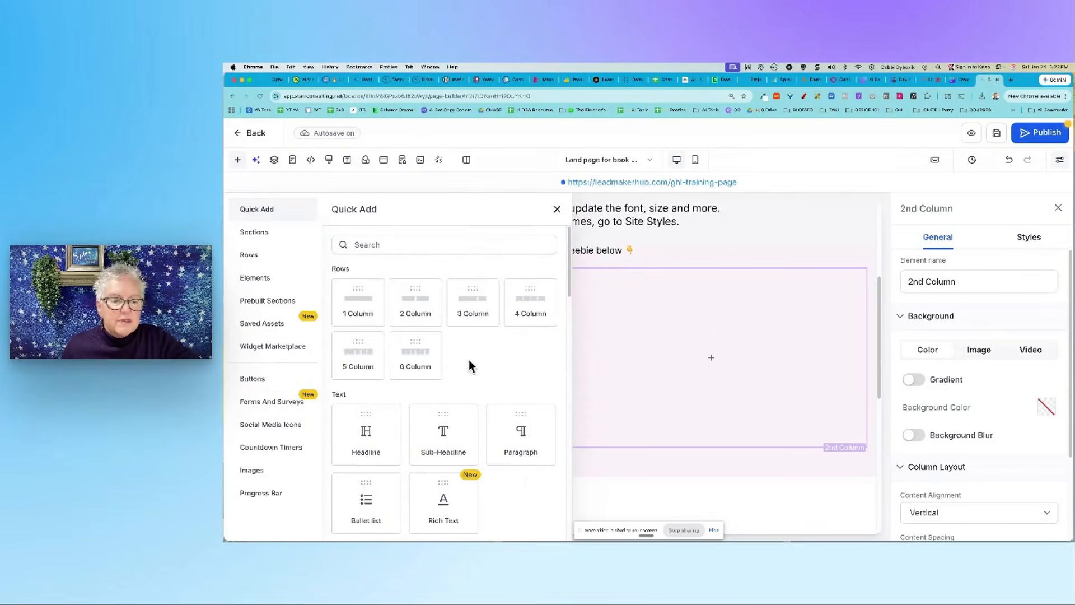
scroll(469, 358, down, 5)
scroll(480, 330, down, 8)
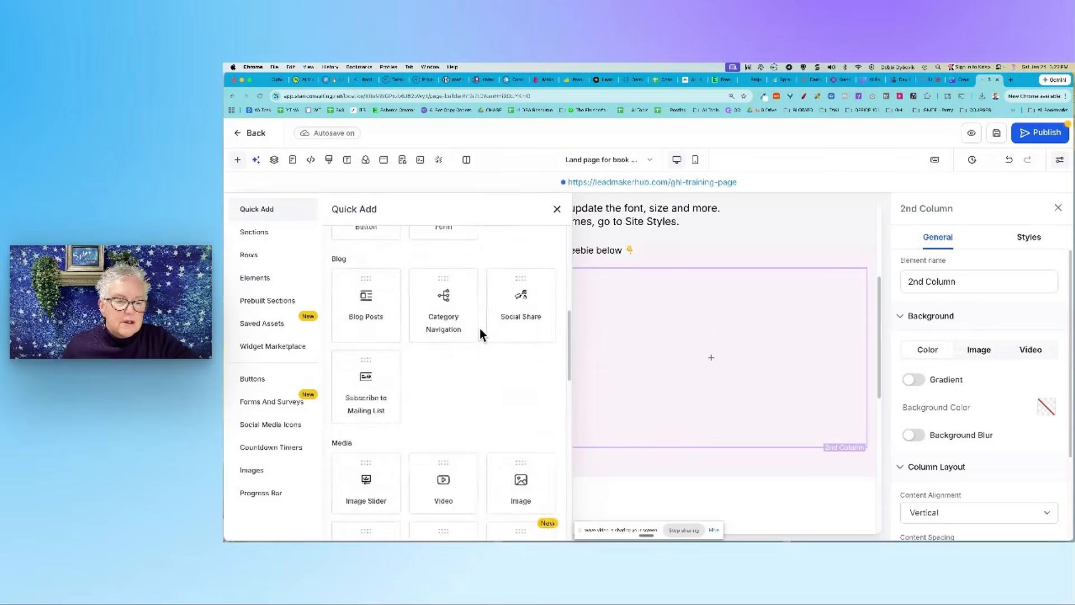
scroll(479, 329, down, 2)
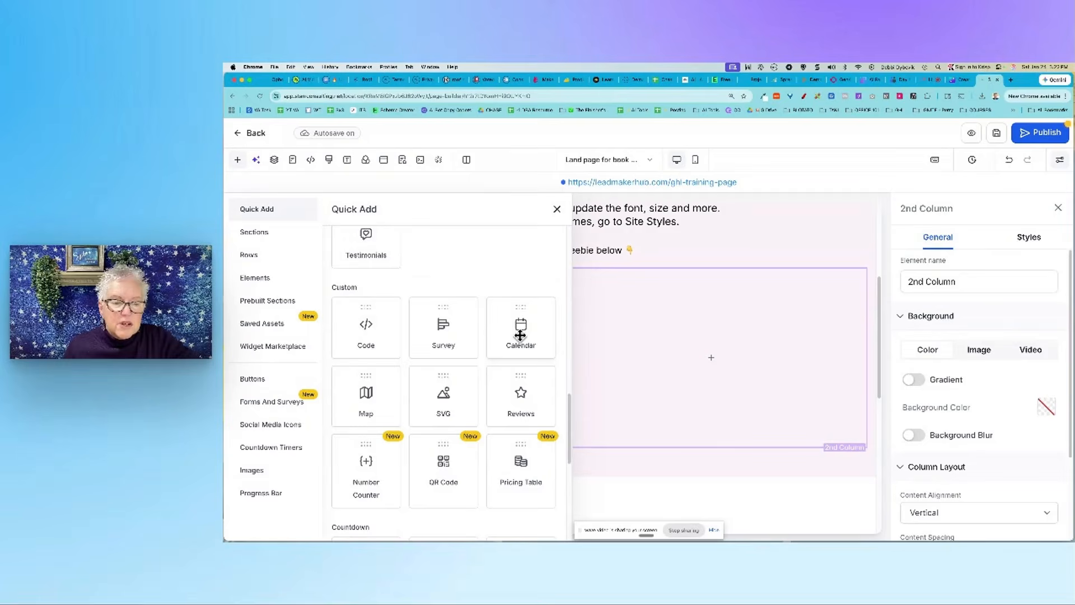
scroll(521, 335, down, 1)
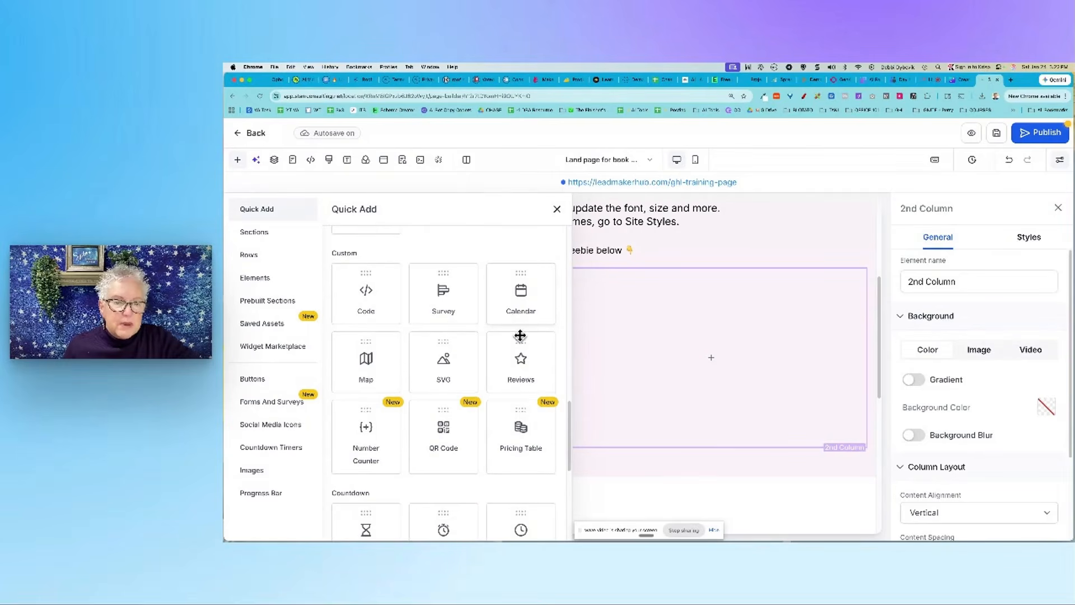
scroll(520, 335, down, 1)
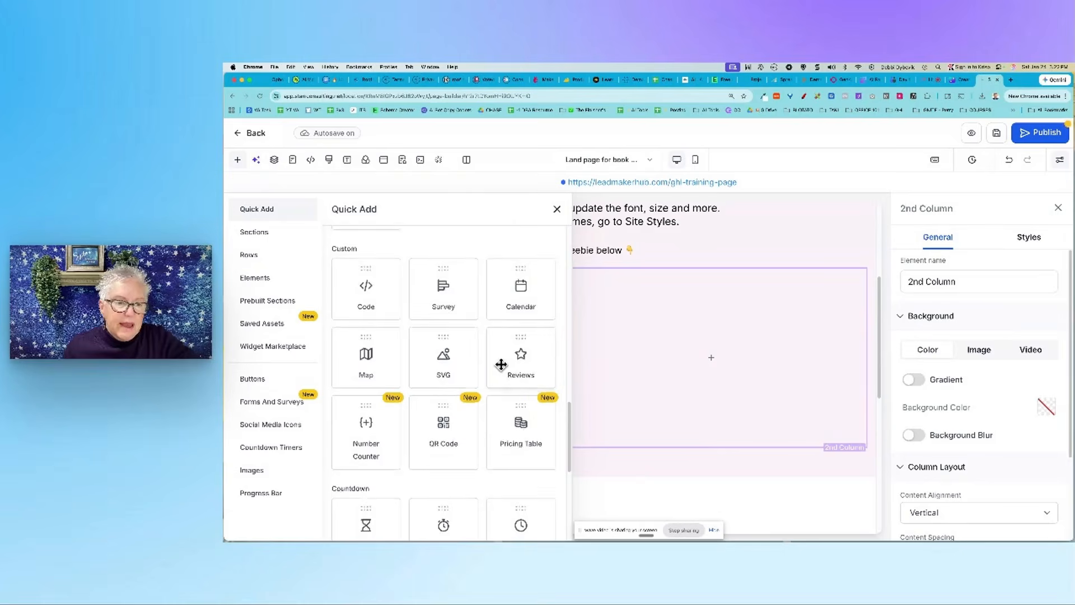
scroll(502, 365, down, 5)
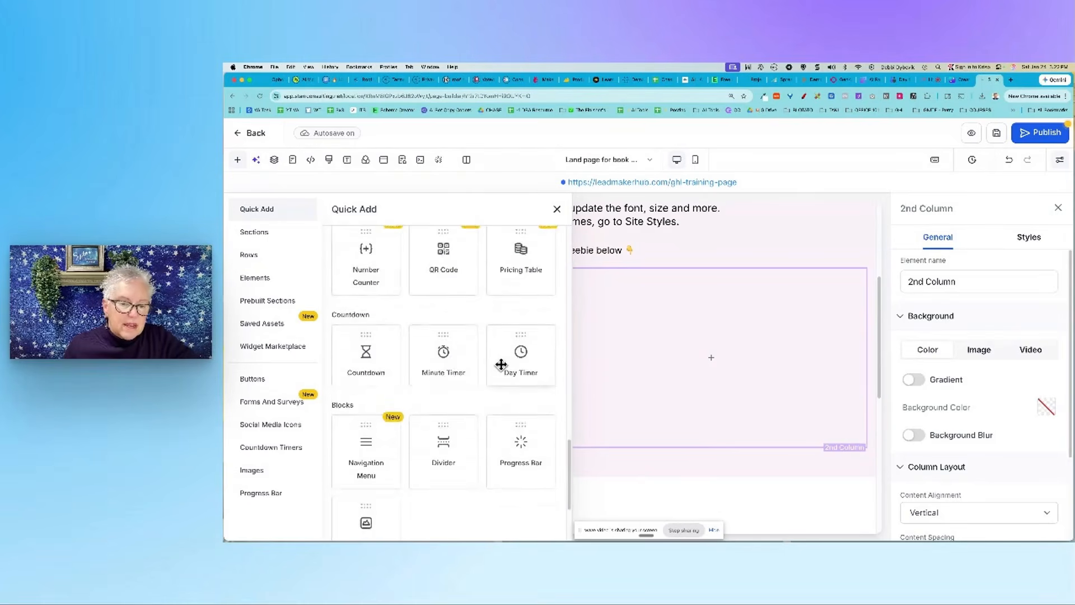
scroll(501, 365, down, 6)
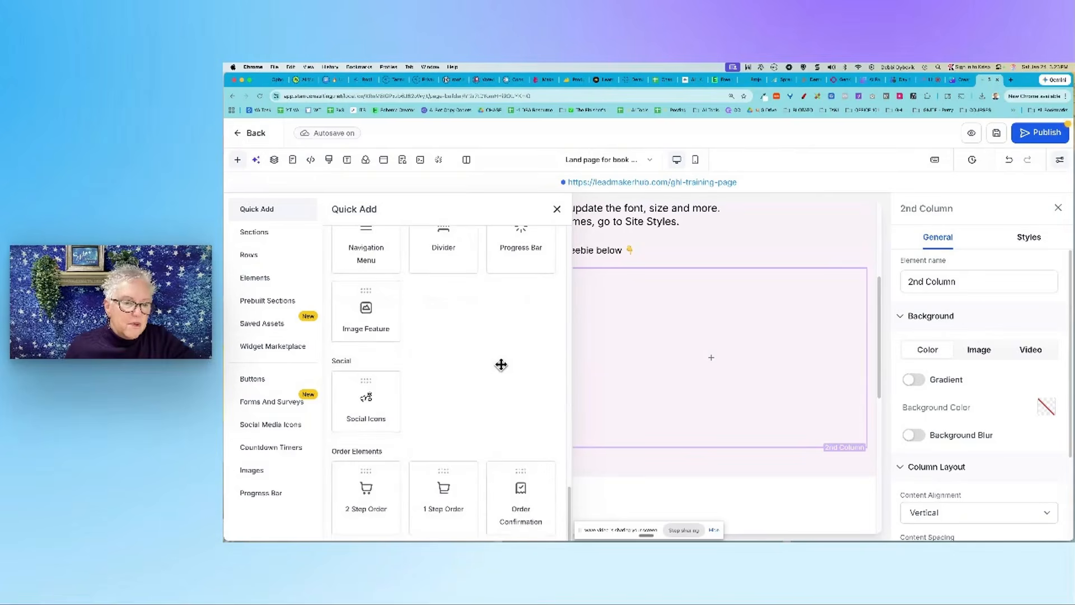
scroll(501, 365, up, 8)
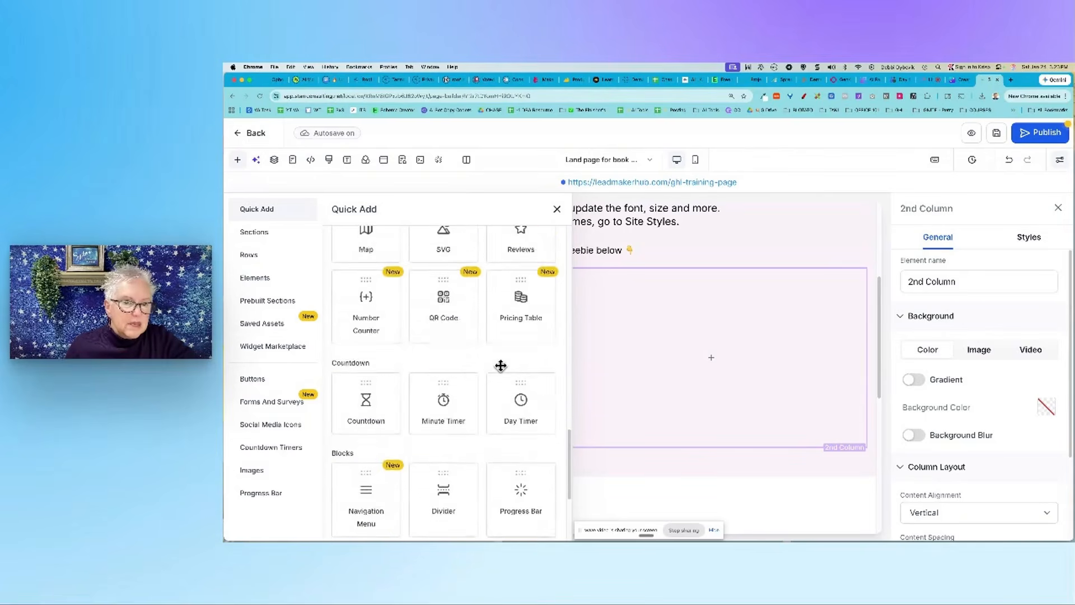
scroll(500, 366, up, 4)
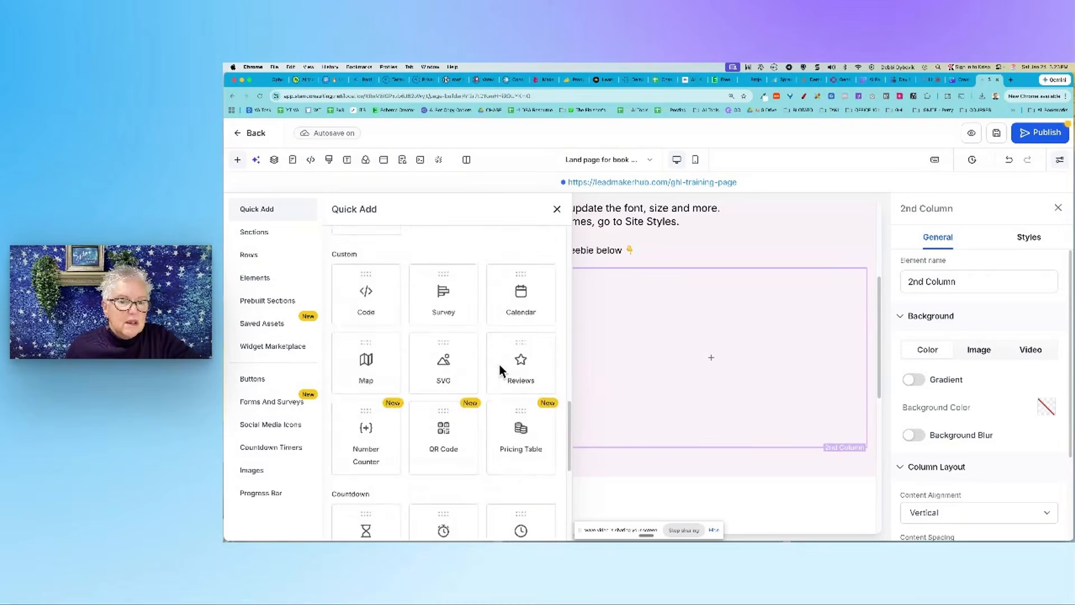
scroll(499, 365, up, 7)
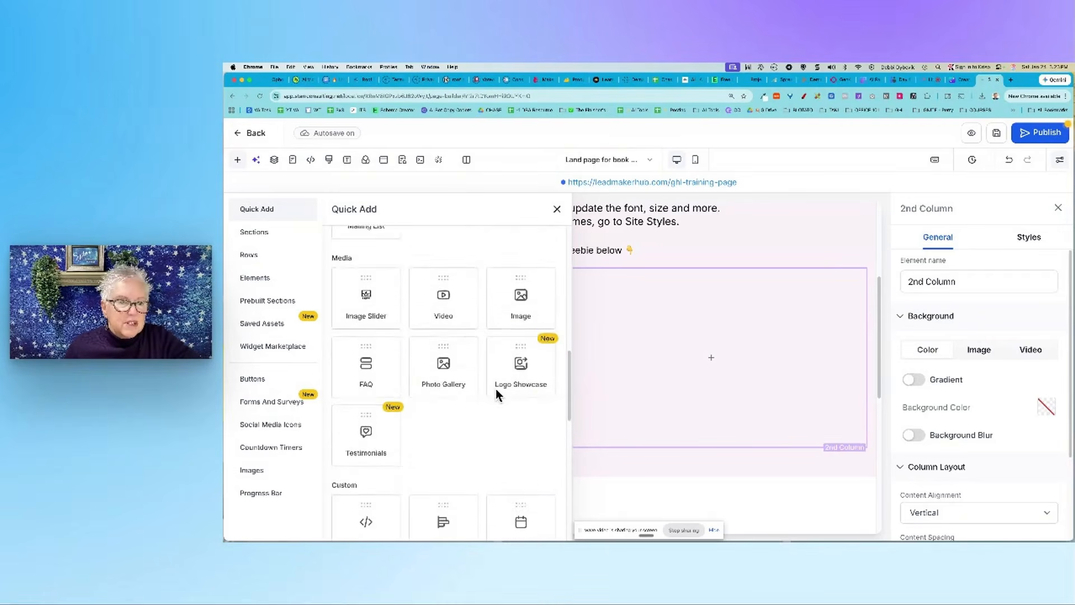
scroll(495, 388, up, 7)
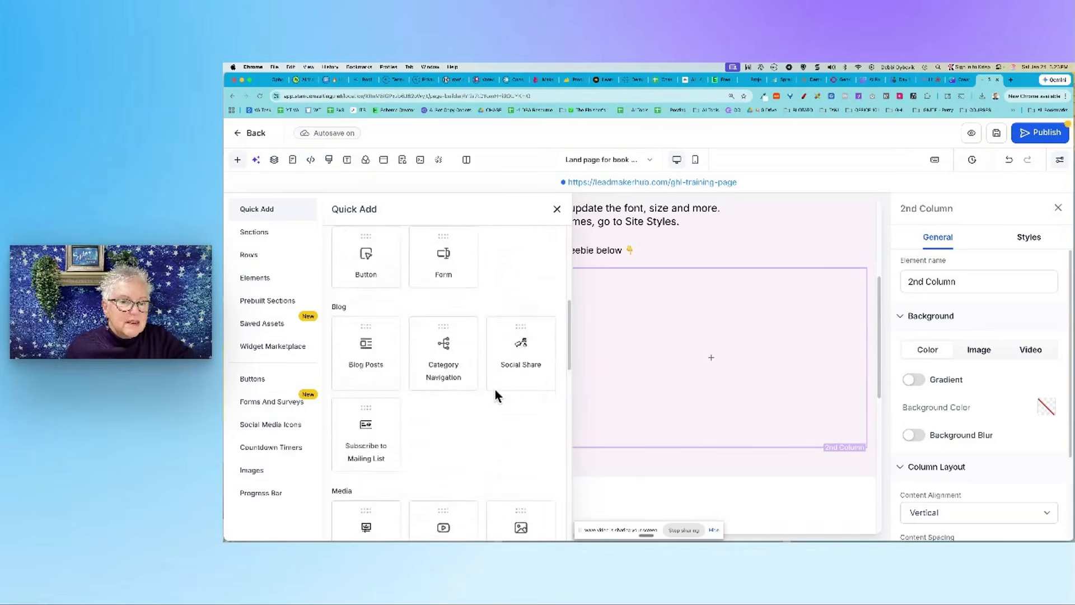
click(448, 298)
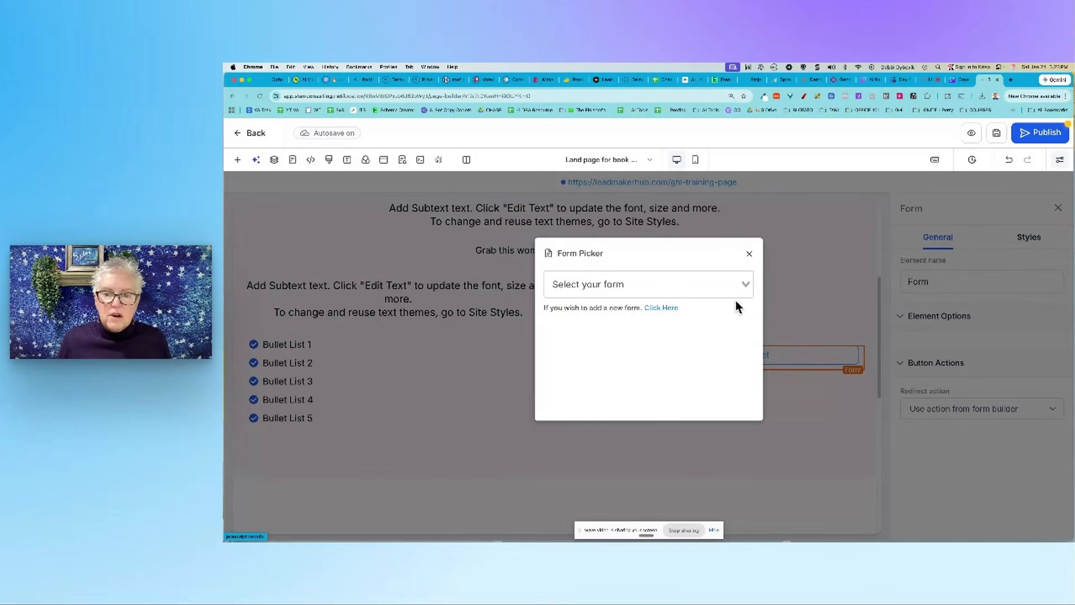
Choose the existing "SC Voice AI Webinar" form for the new Form element beside the bullet list
click(746, 285)
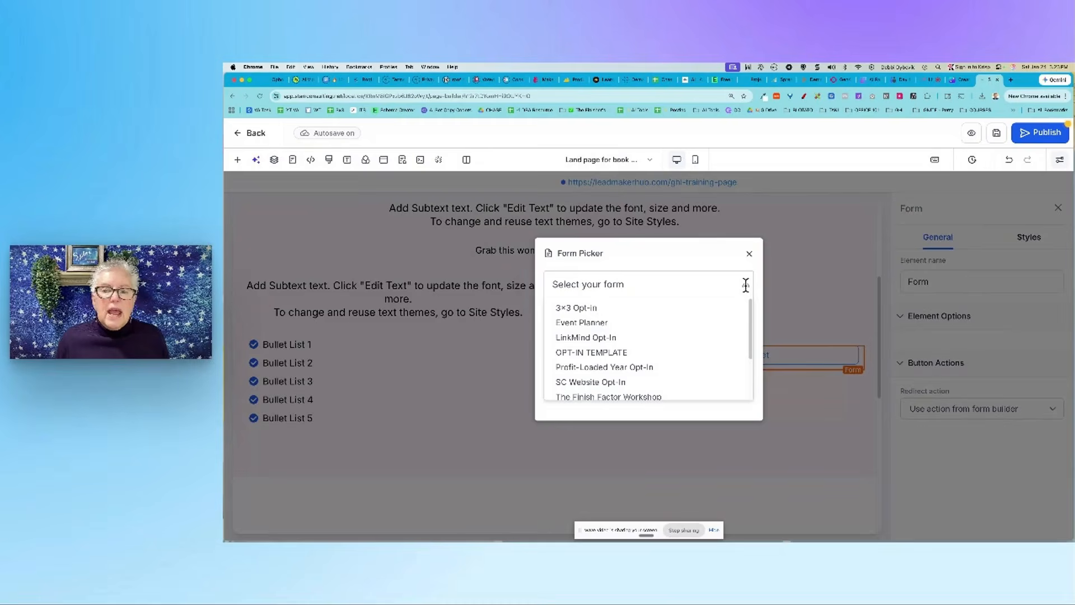
scroll(721, 334, down, 2)
scroll(722, 335, down, 10)
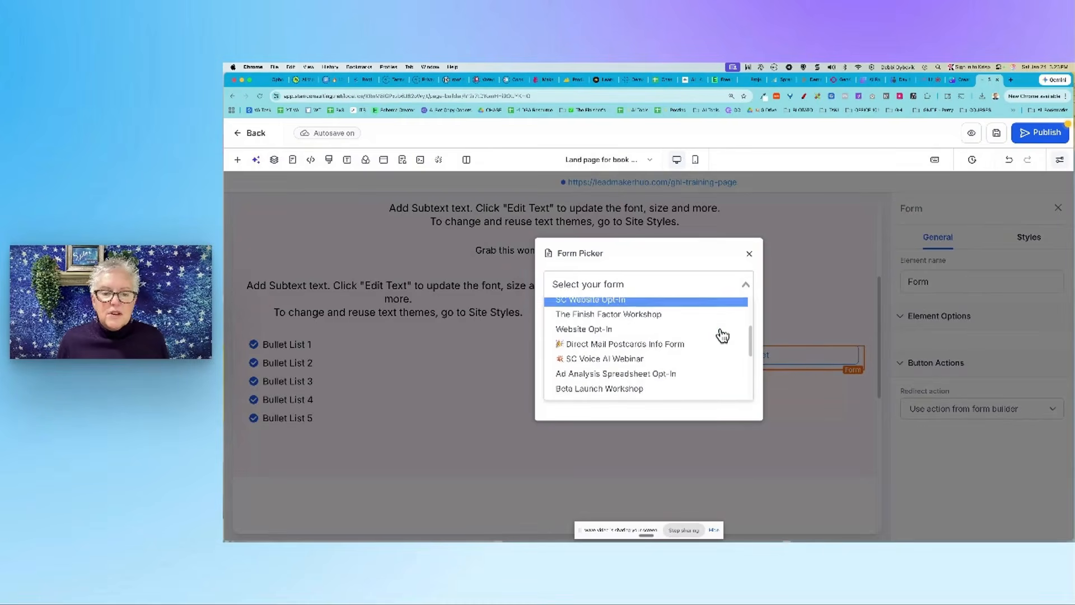
scroll(722, 335, down, 8)
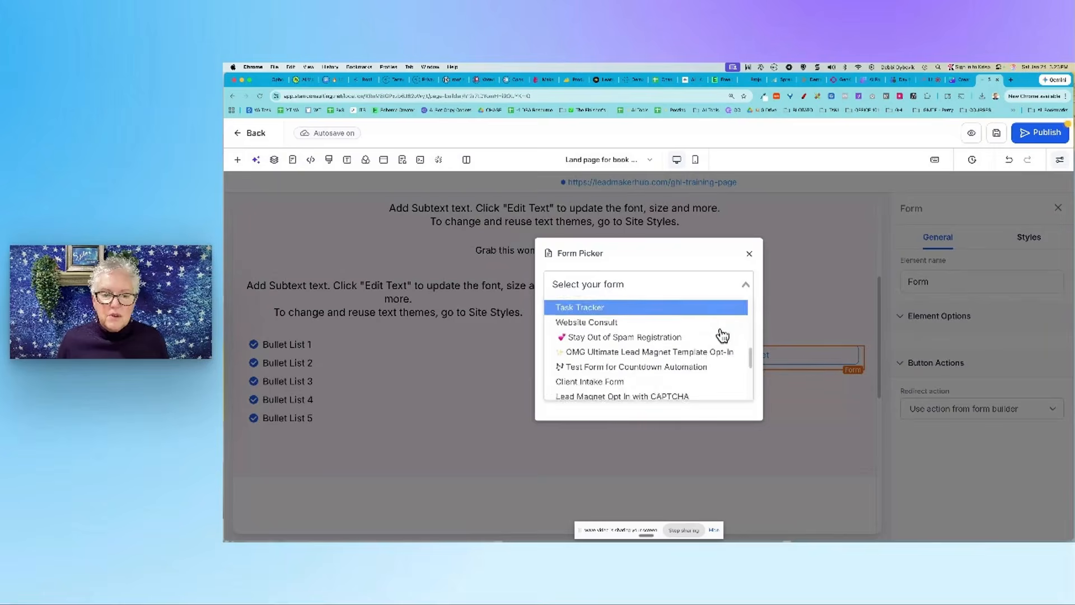
scroll(723, 335, down, 5)
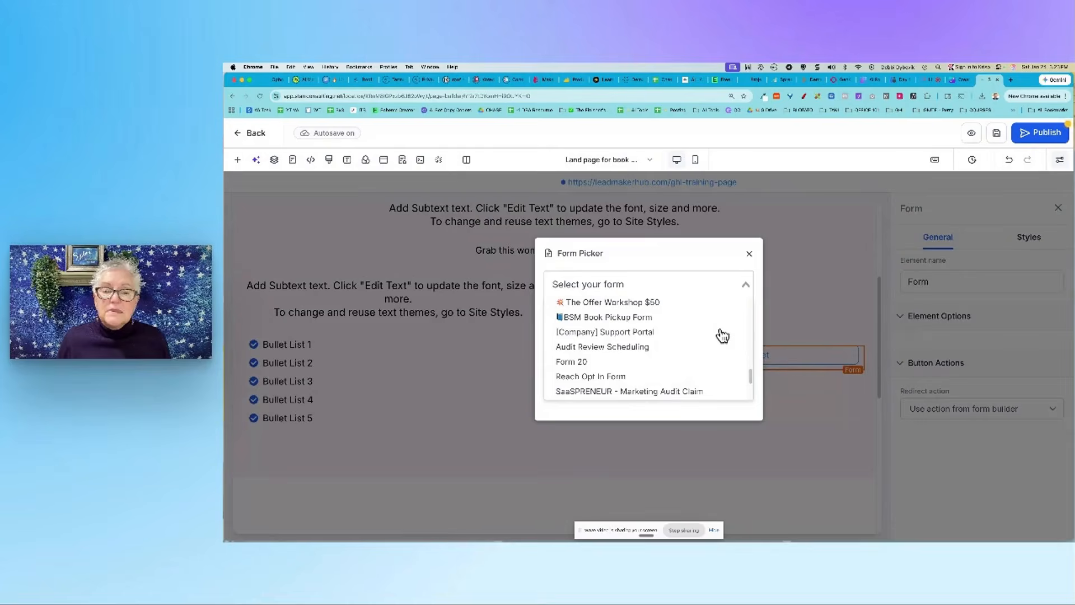
scroll(723, 335, down, 4)
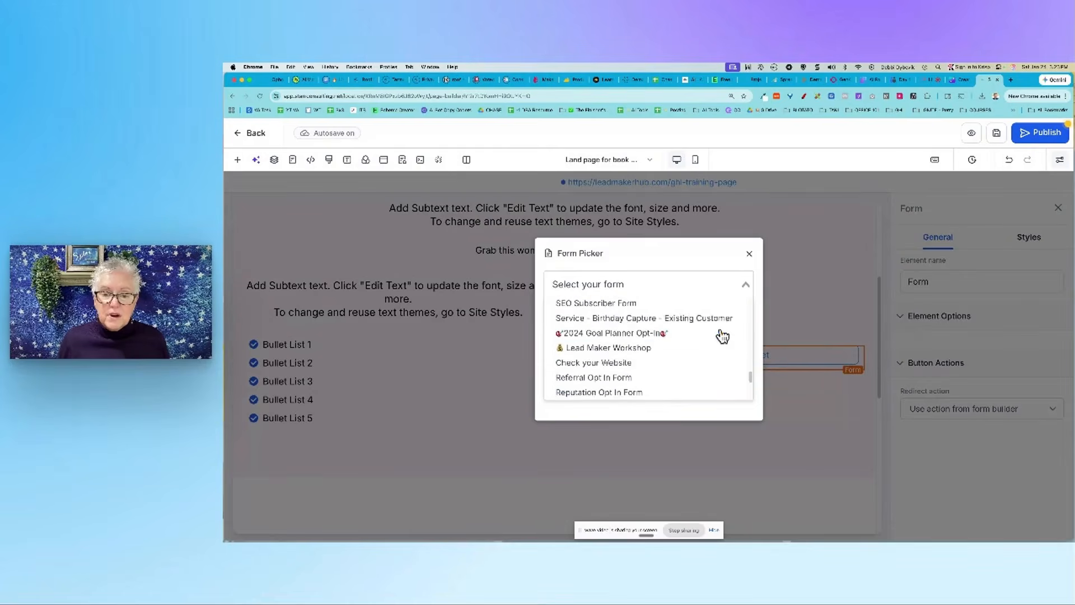
scroll(723, 335, down, 5)
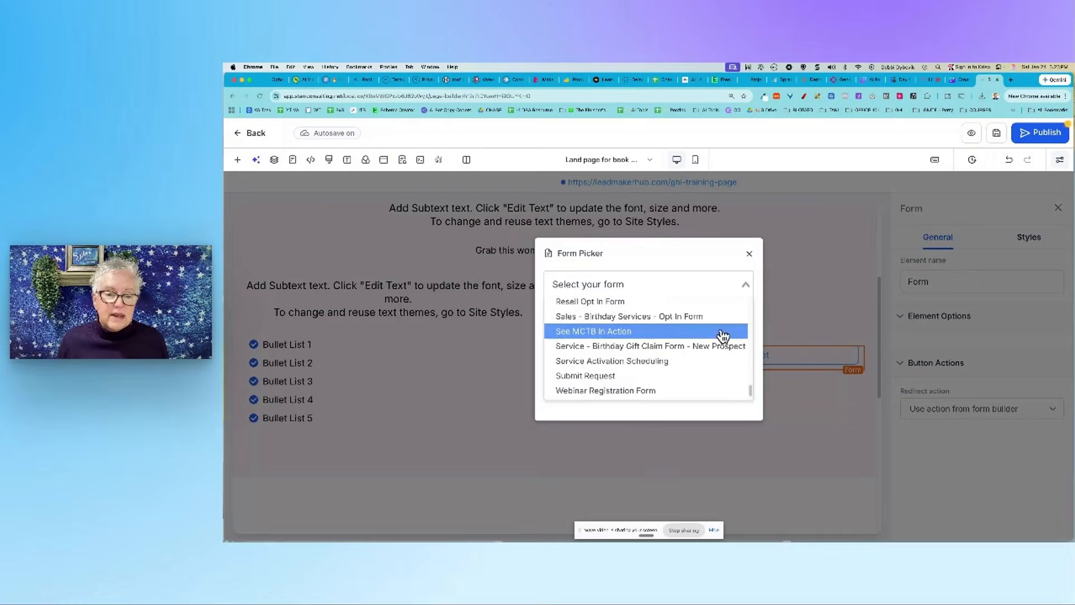
scroll(723, 335, down, 1)
scroll(725, 368, up, 3)
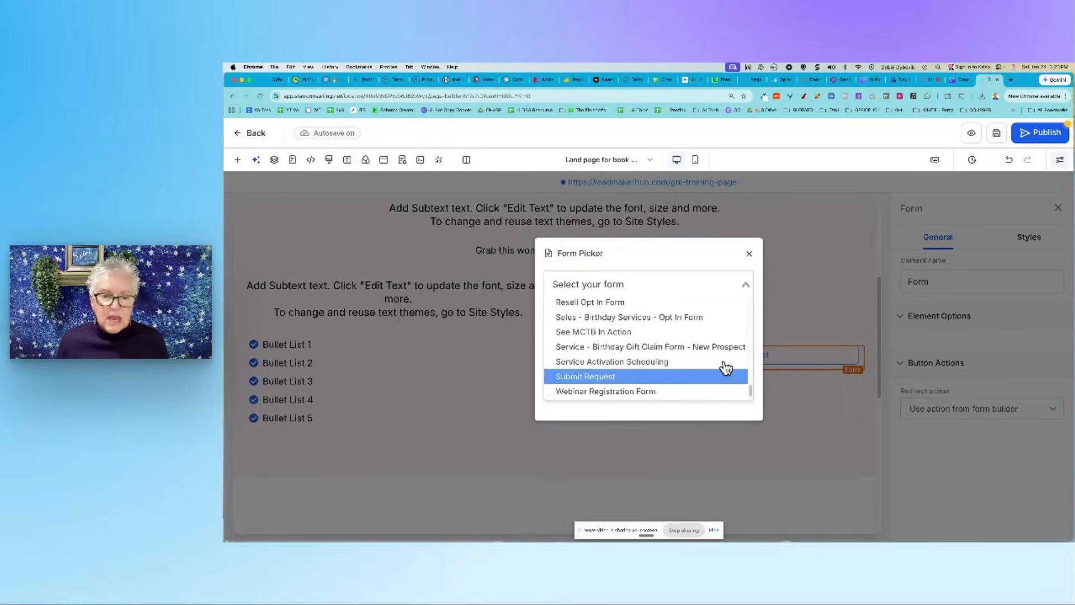
scroll(727, 368, up, 5)
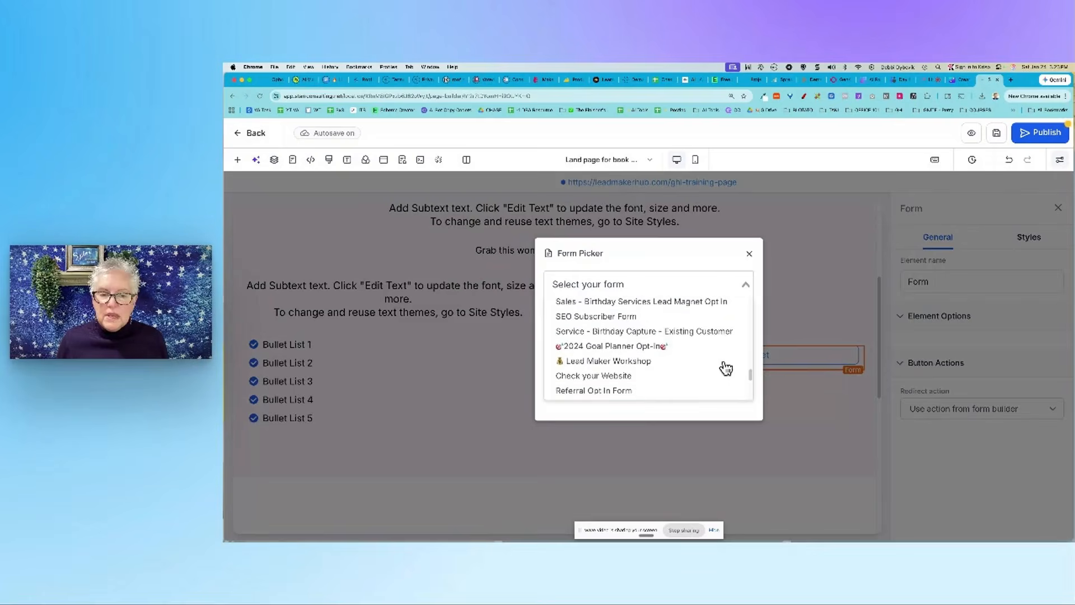
scroll(727, 368, up, 5)
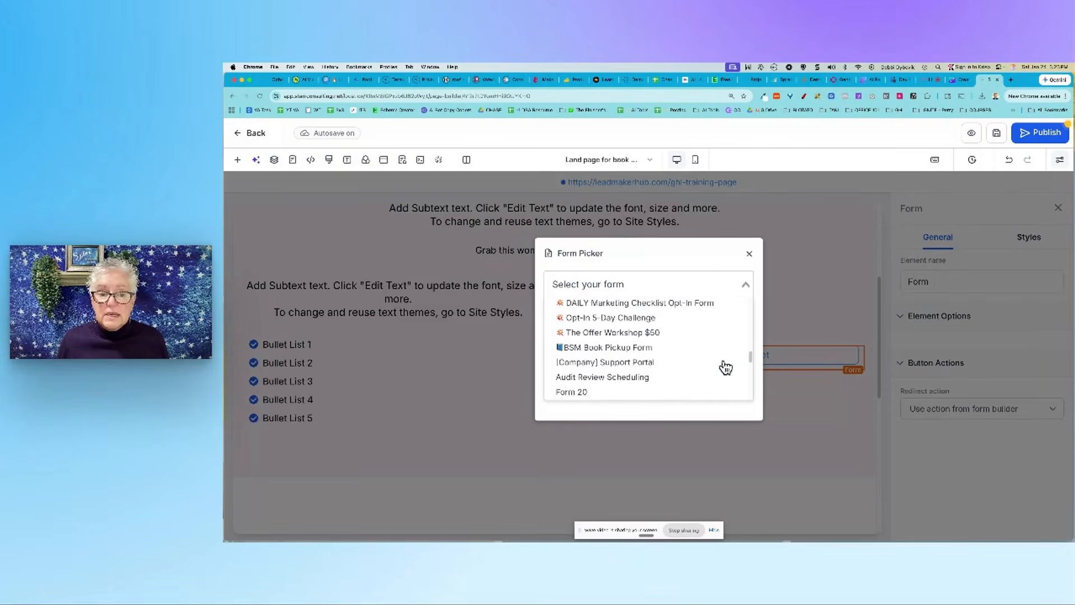
scroll(726, 368, up, 5)
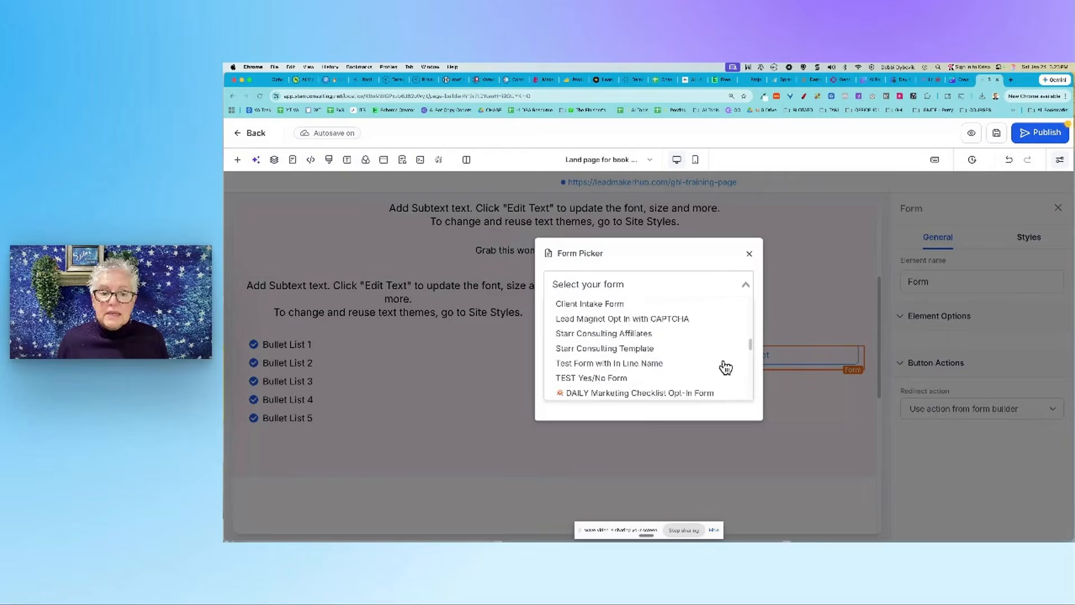
scroll(726, 368, up, 5)
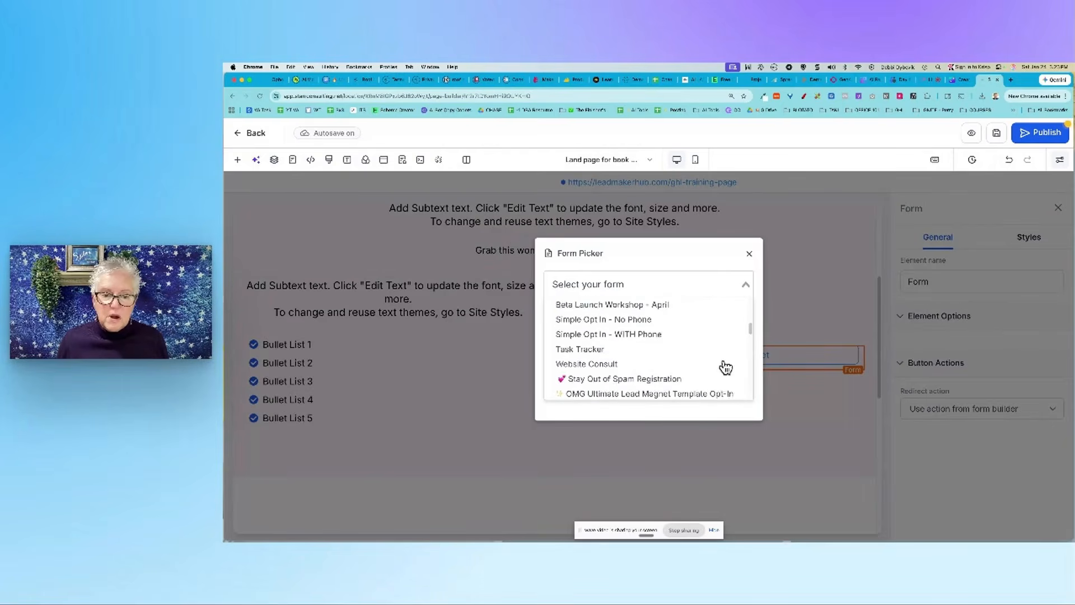
scroll(726, 368, up, 1)
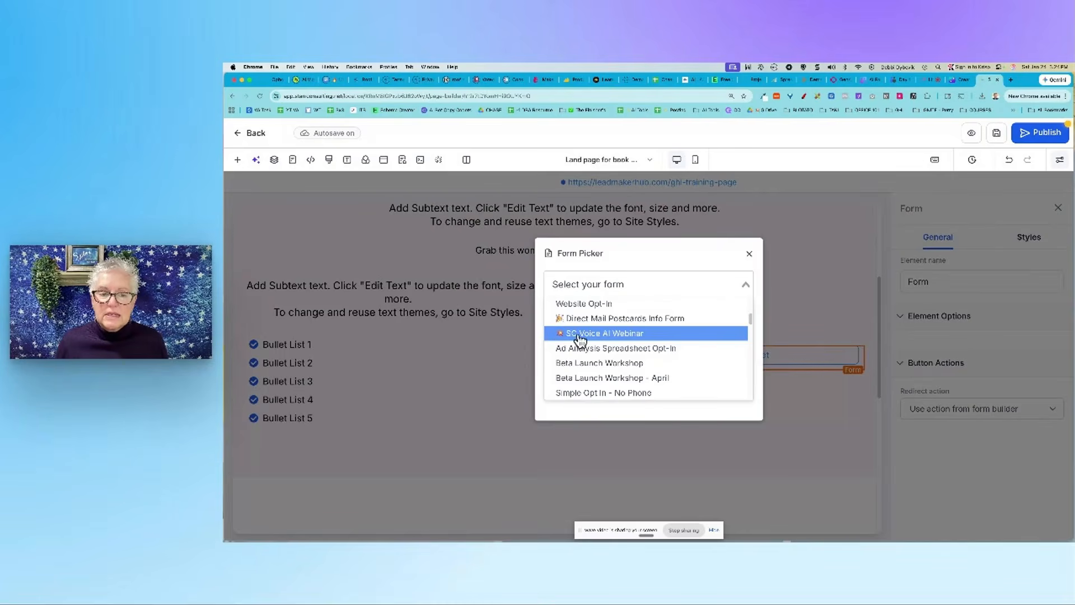
click(620, 334)
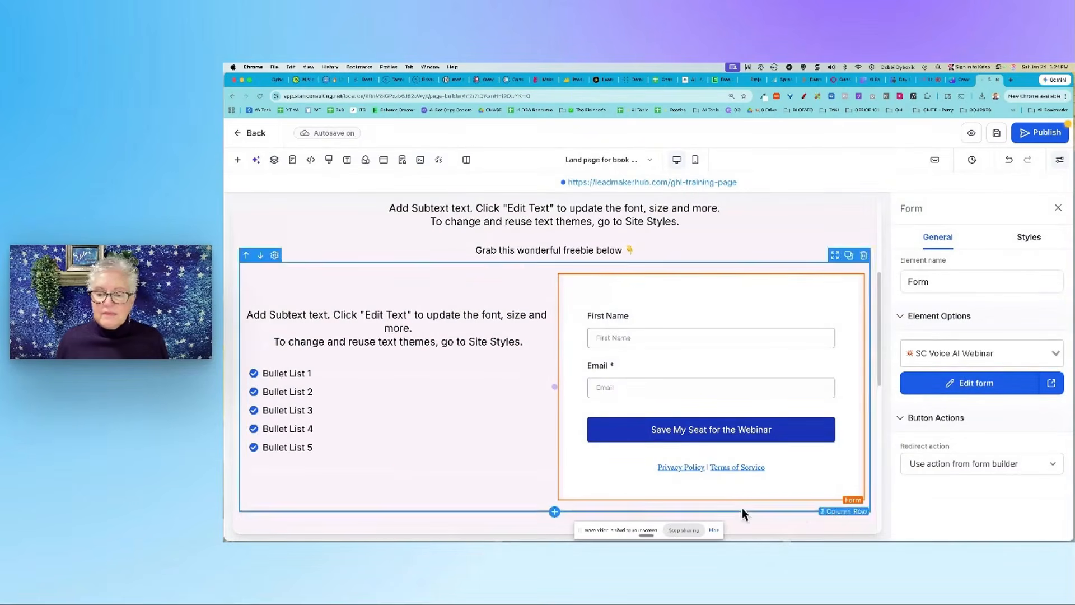
Save and publish the landing page, updating its SEO metadata along the way
scroll(807, 513, down, 2)
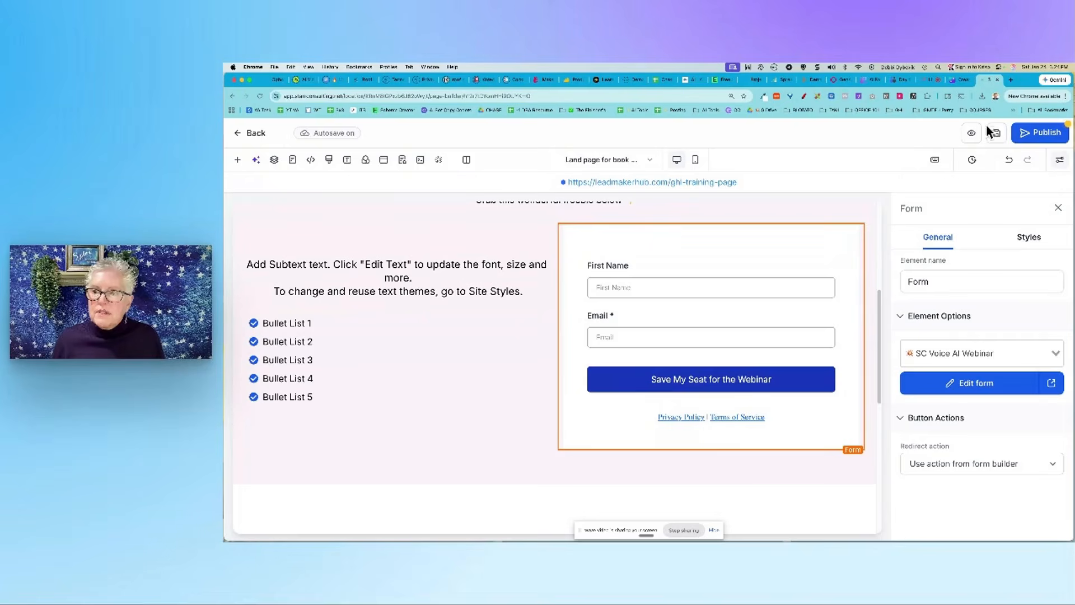
click(997, 135)
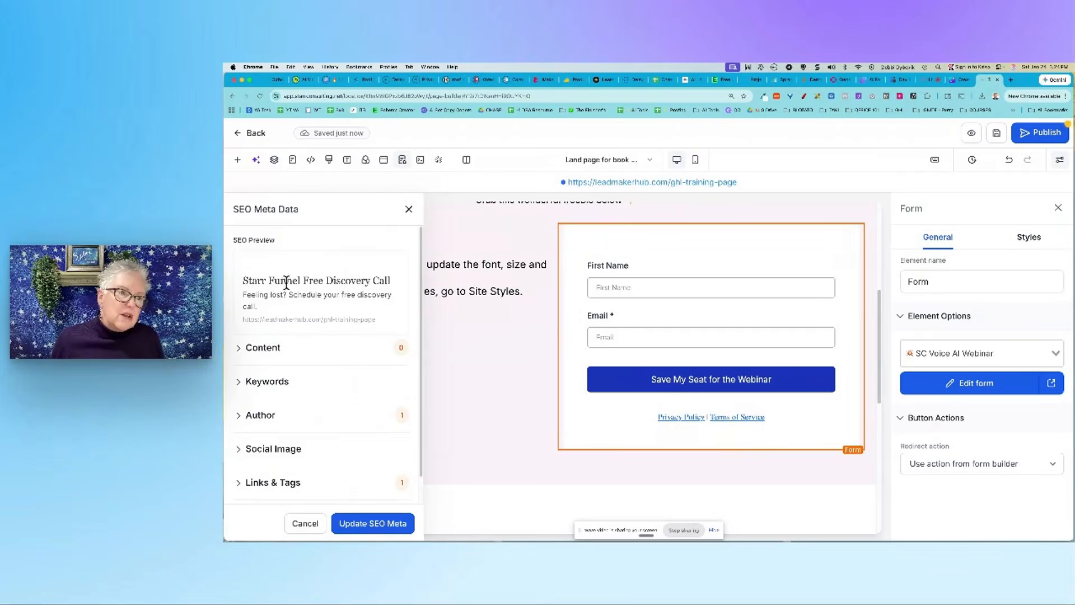
click(375, 525)
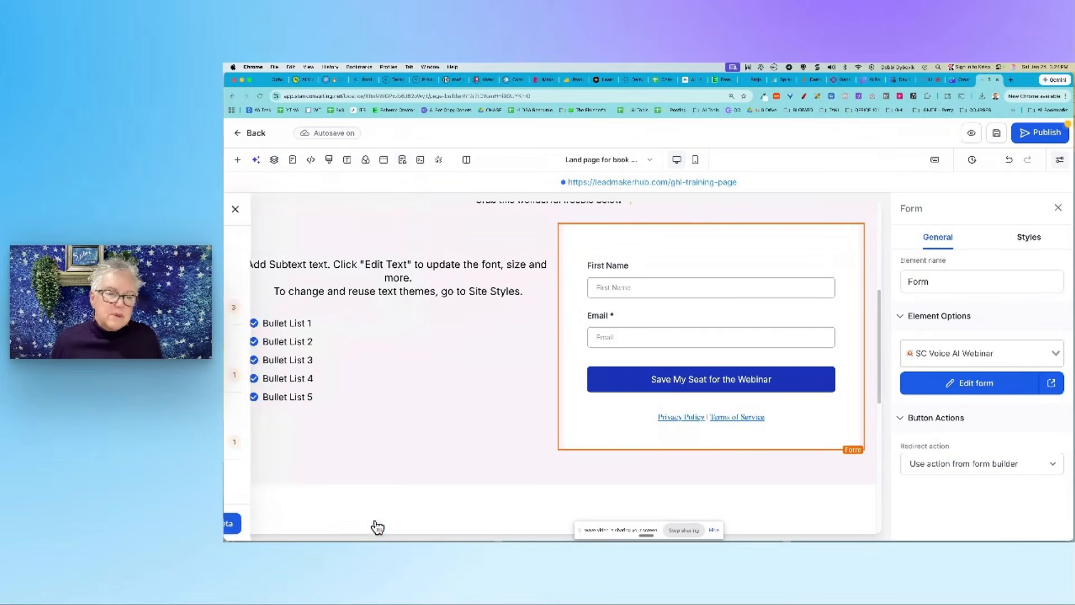
click(1037, 133)
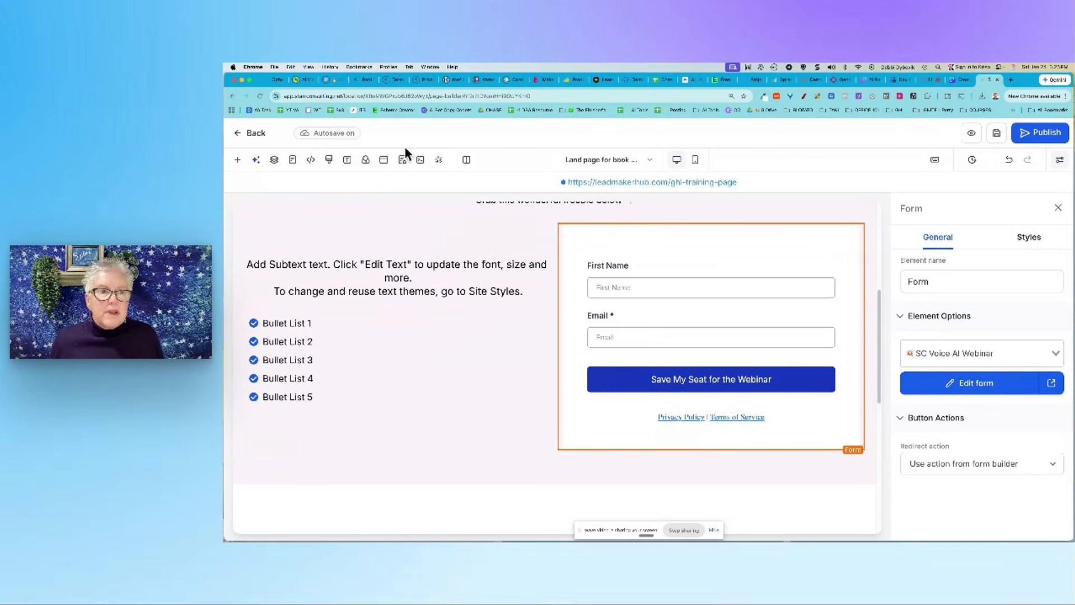
Leave the page builder and create a new automation workflow from scratch
click(238, 135)
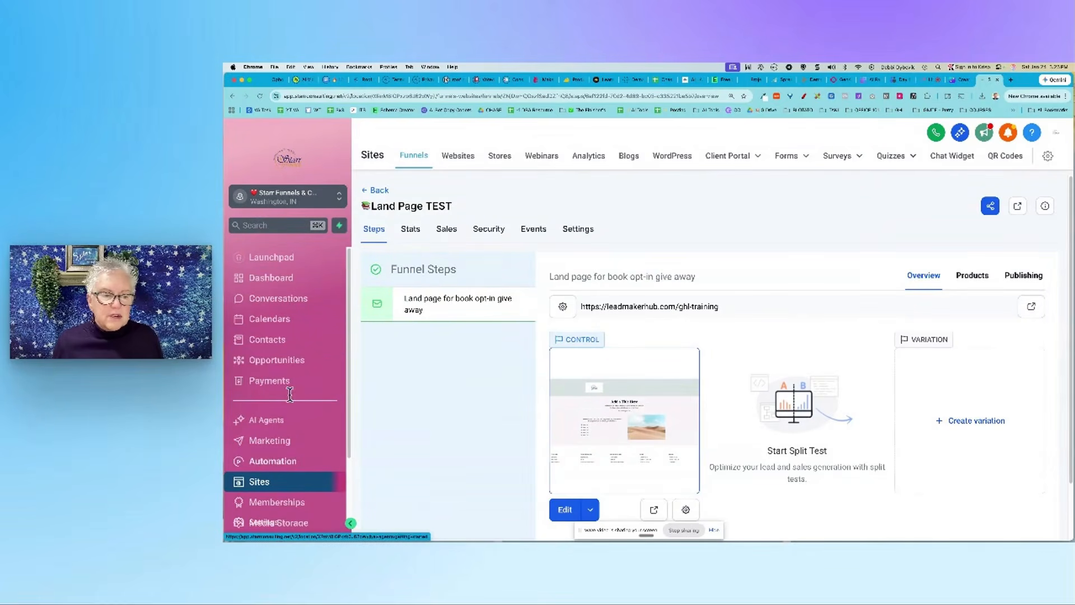
click(286, 464)
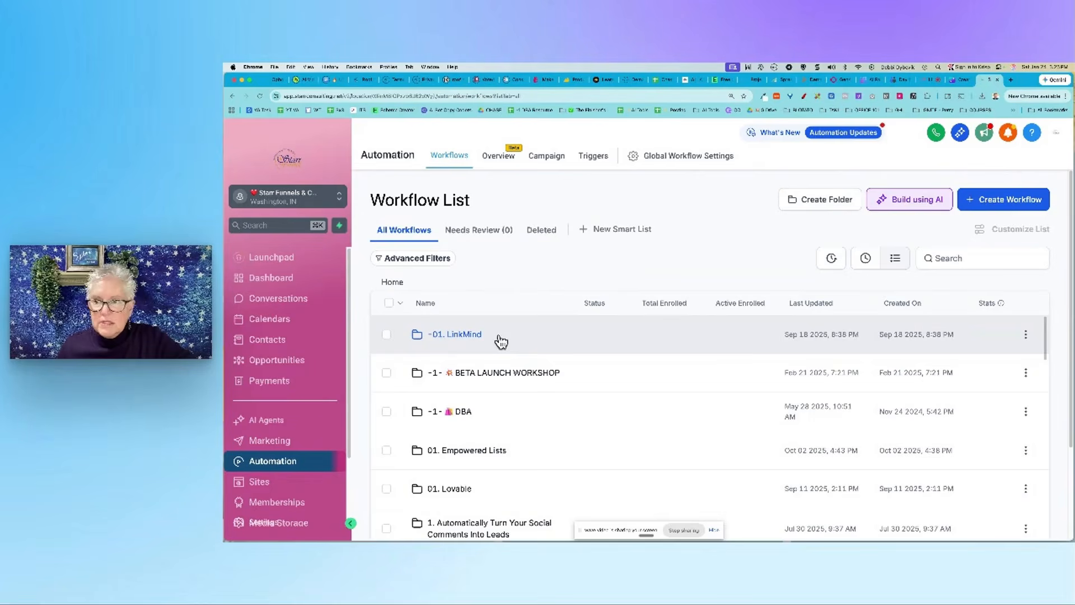
click(1007, 205)
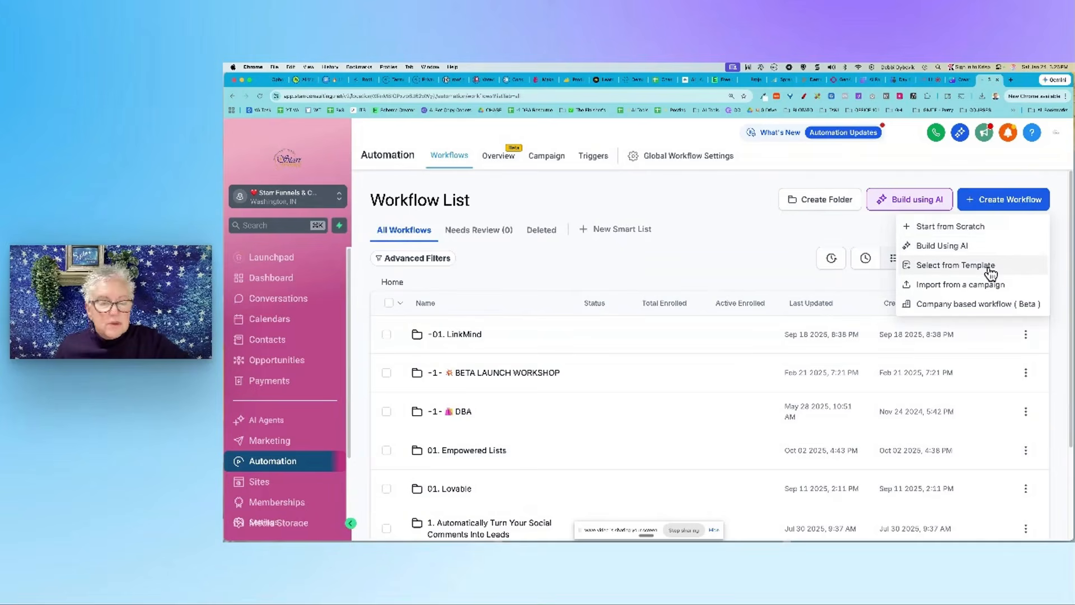
click(971, 230)
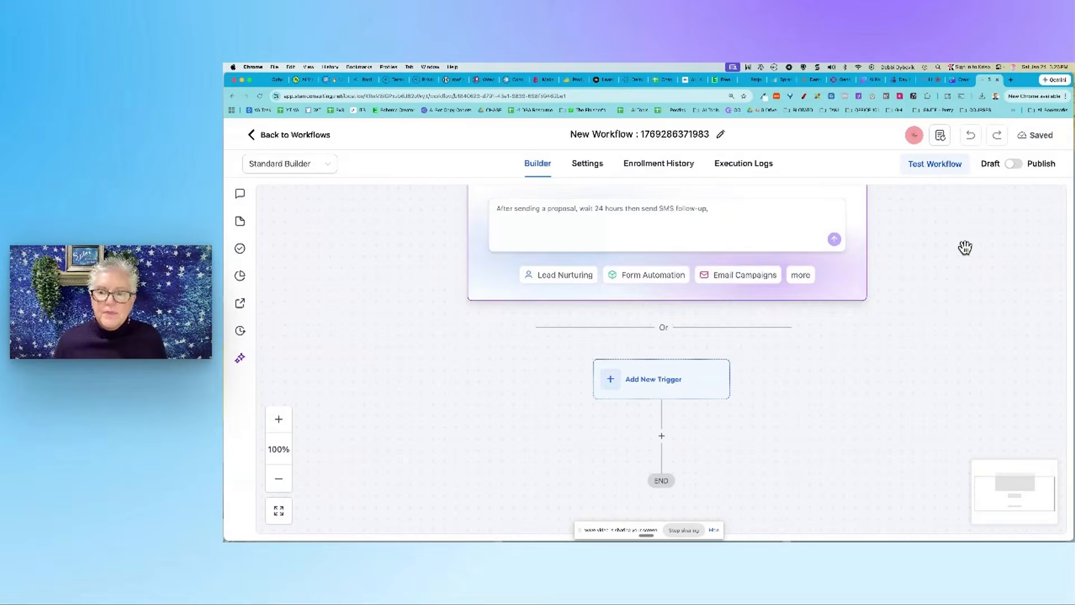
scroll(963, 259, up, 2)
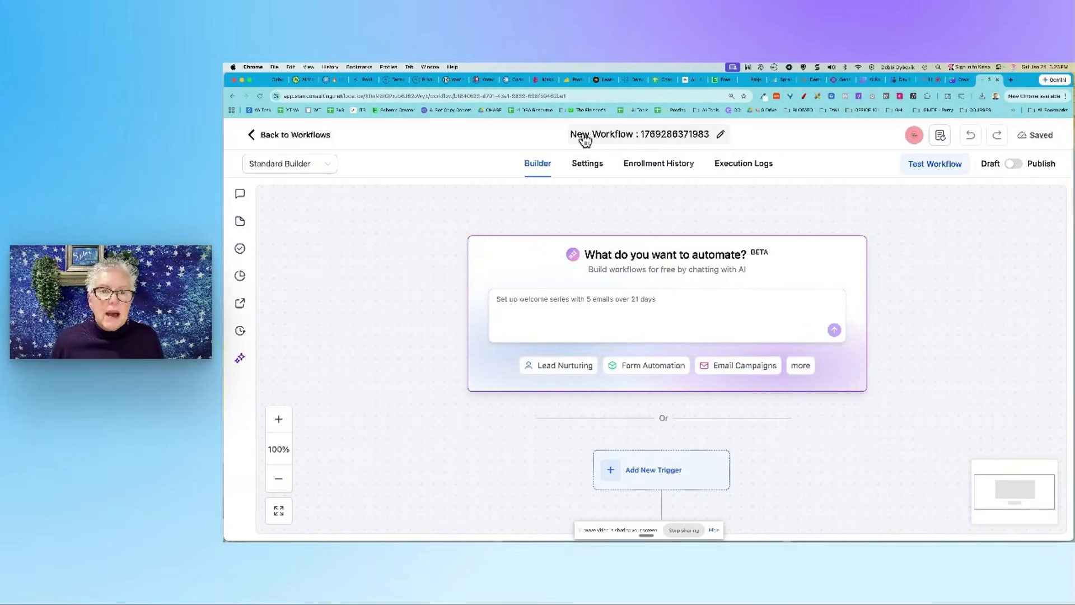
Rename the new workflow "BL Workshop Opt-In"
click(661, 135)
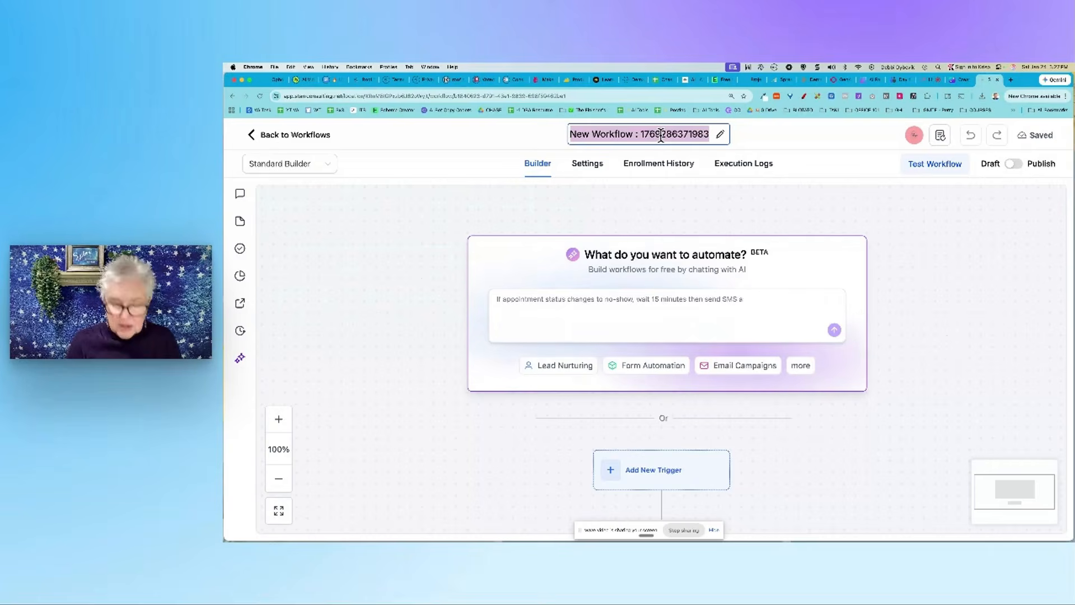
text(BL)
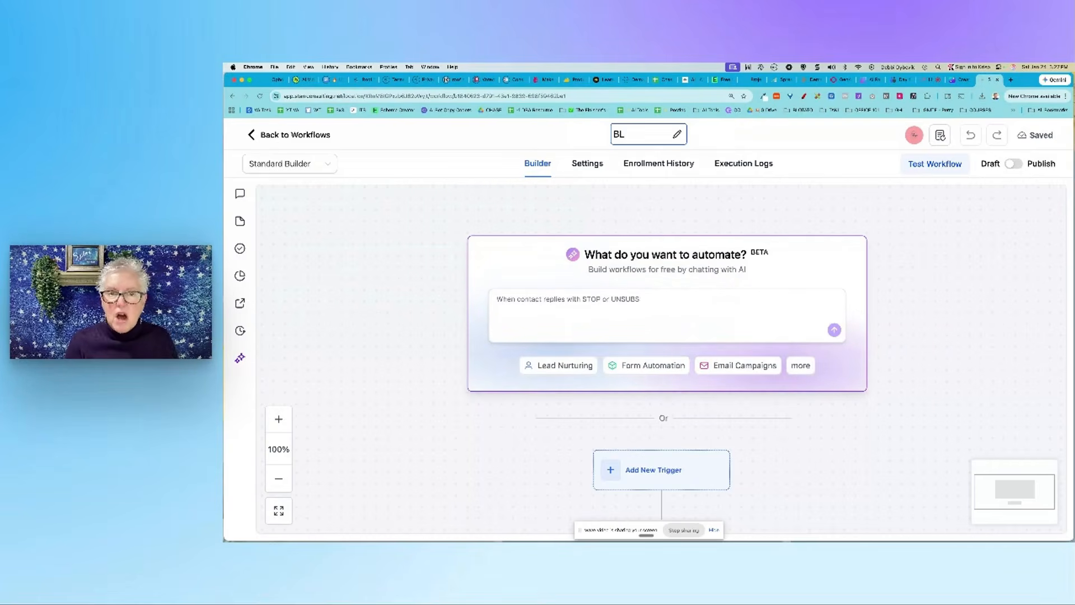
text( Workshop)
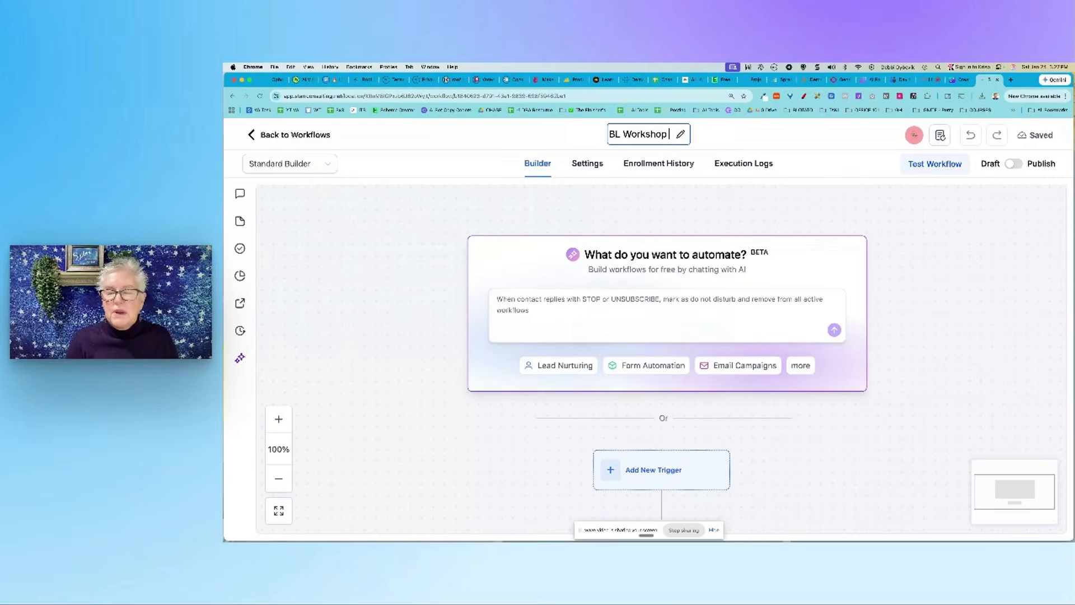
text( Opt-In)
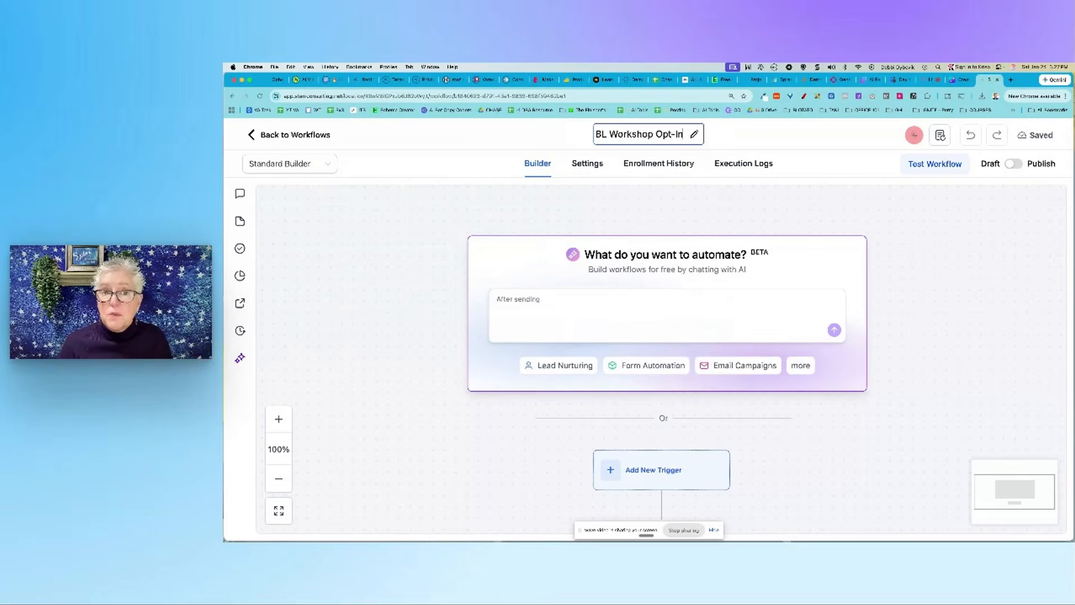
click(667, 195)
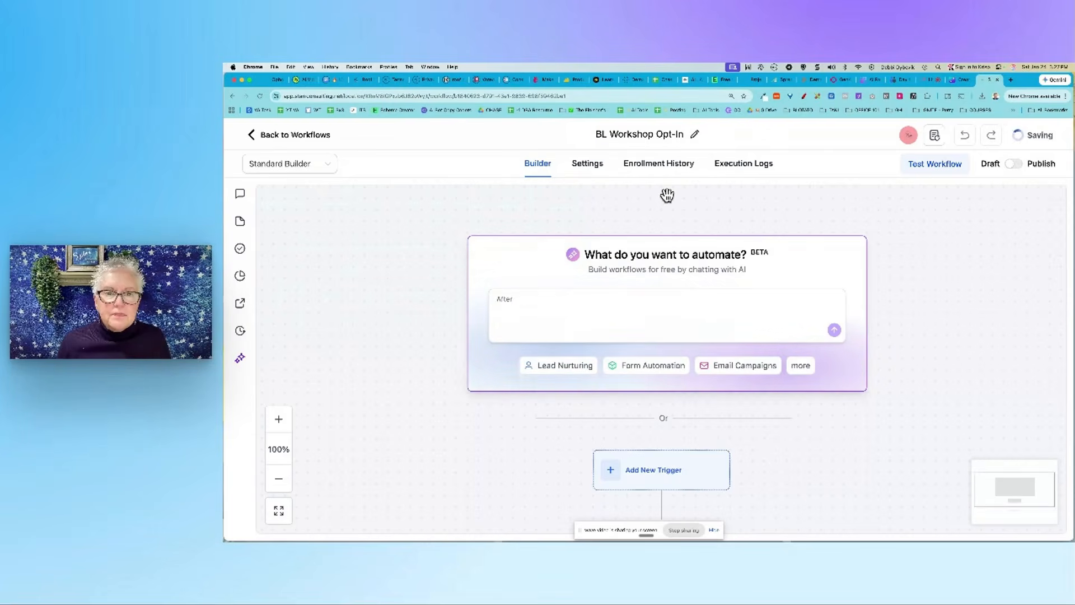
Review the workflow's contact and communication settings and turn on "Mark as read" for its conversations
click(588, 165)
scroll(688, 251, down, 1)
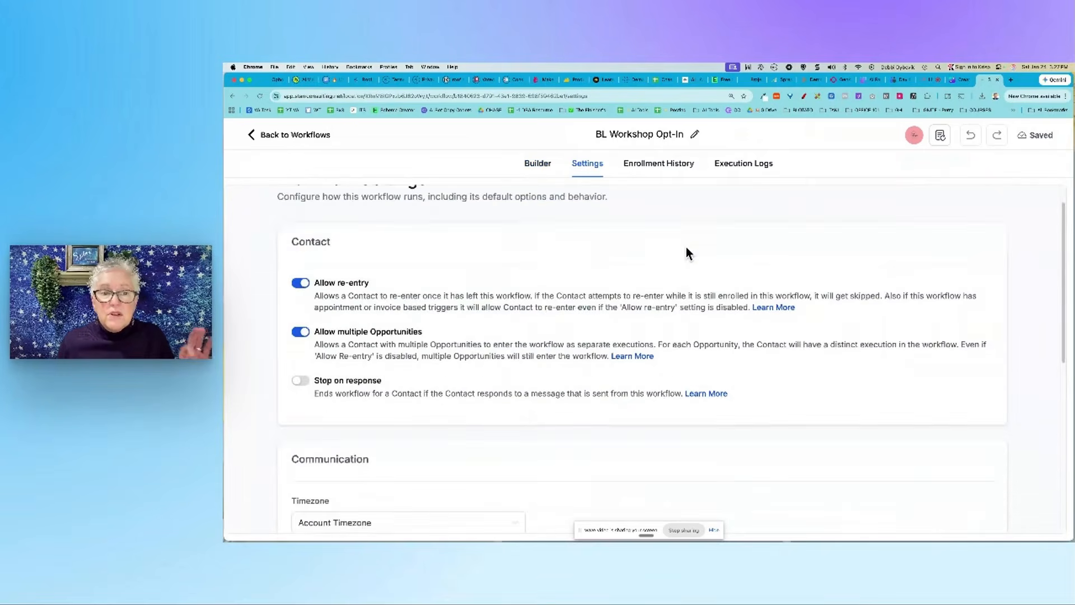
scroll(686, 248, down, 3)
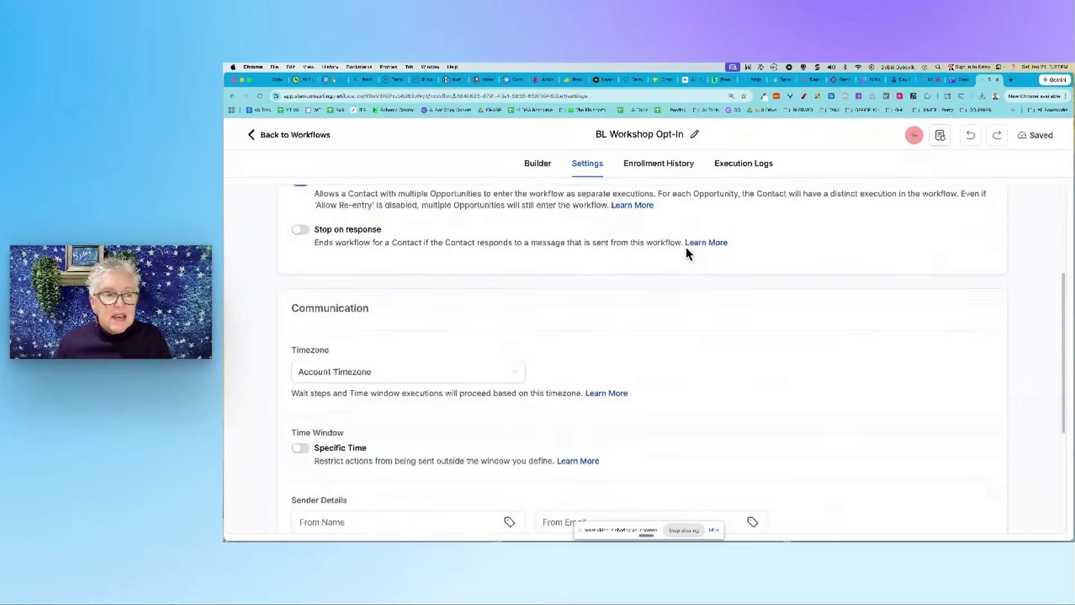
scroll(687, 248, up, 3)
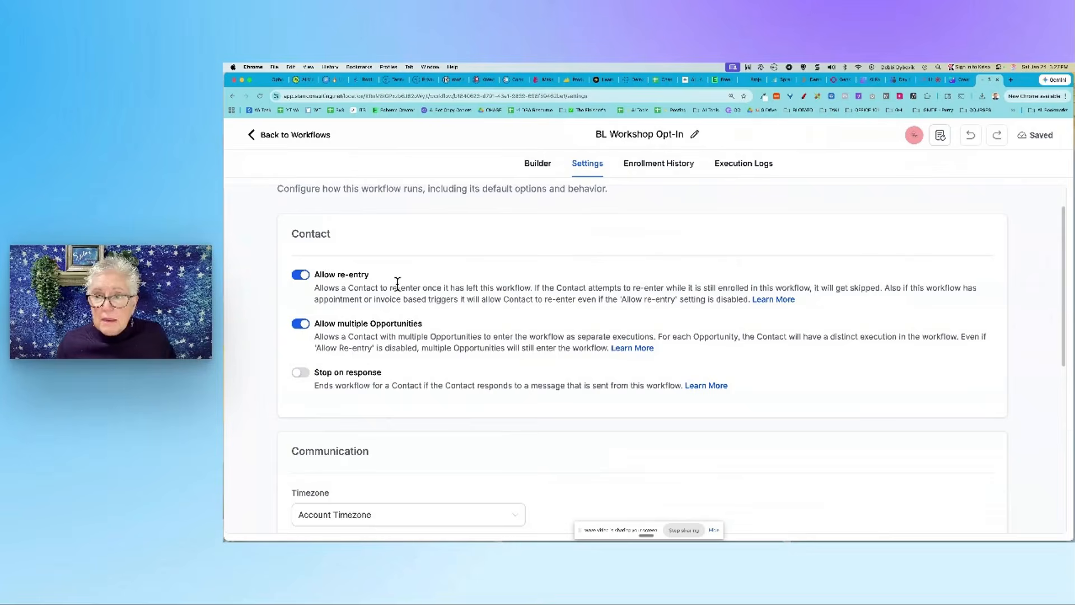
scroll(381, 284, down, 3)
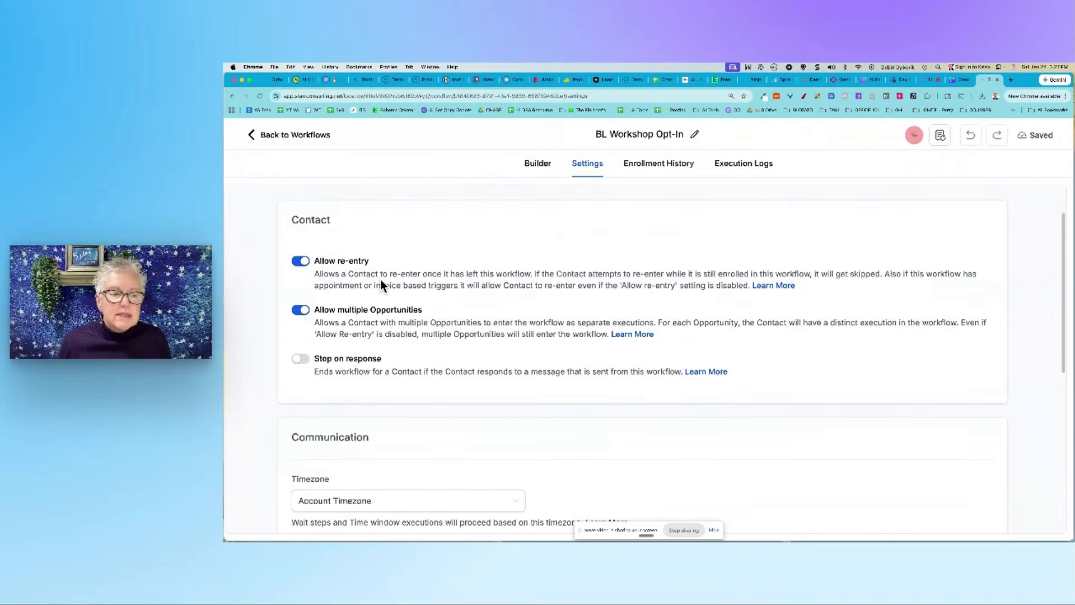
scroll(381, 280, down, 3)
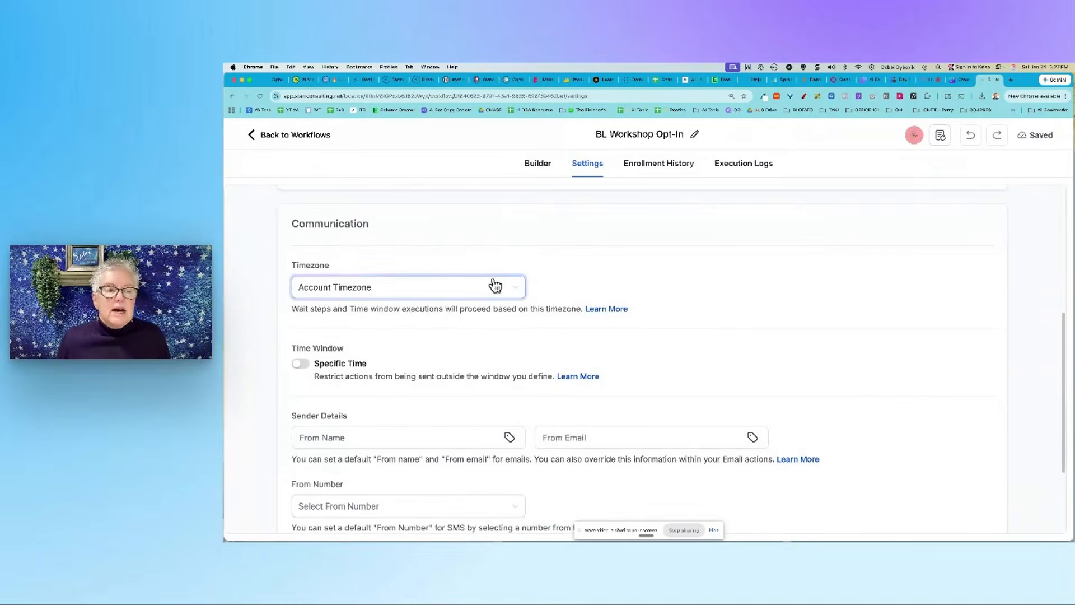
scroll(493, 285, down, 2)
scroll(494, 287, down, 1)
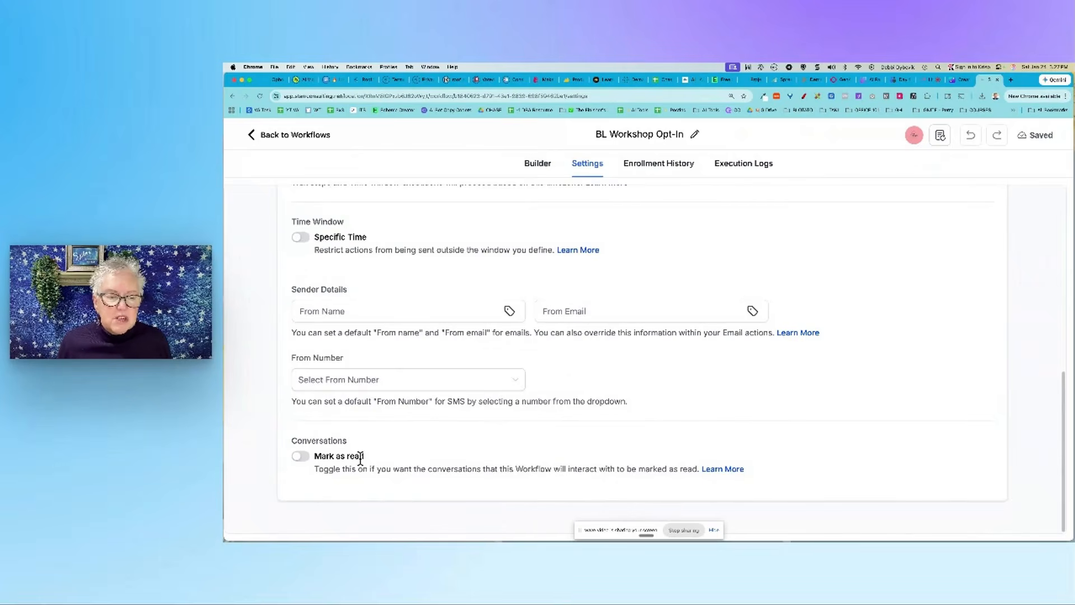
click(302, 457)
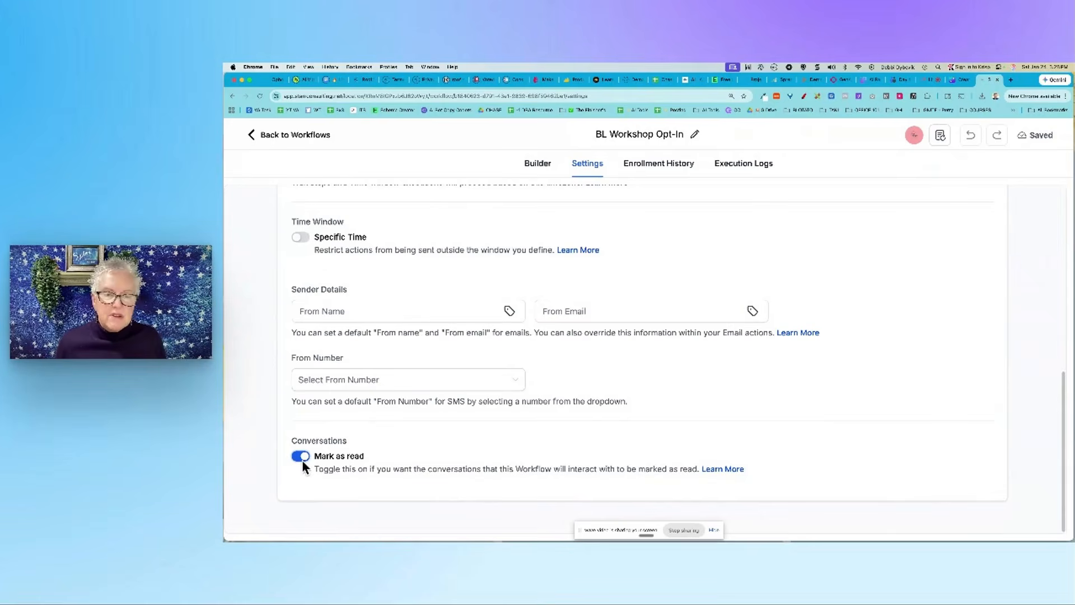
scroll(617, 211, up, 1)
scroll(618, 216, up, 3)
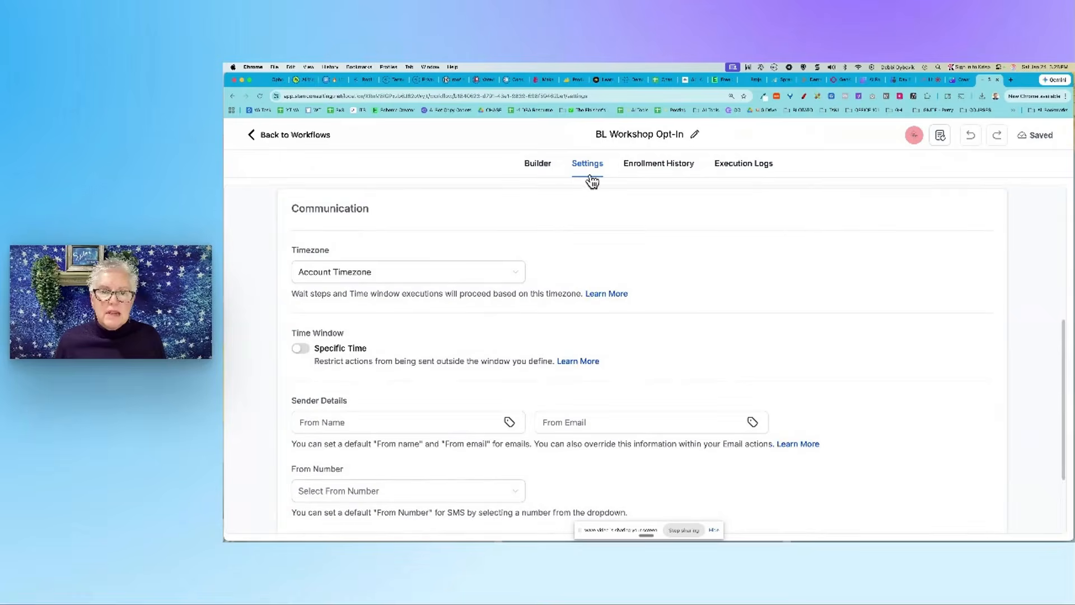
Return to the workflow canvas and start a new "Form Submitted" trigger
click(542, 170)
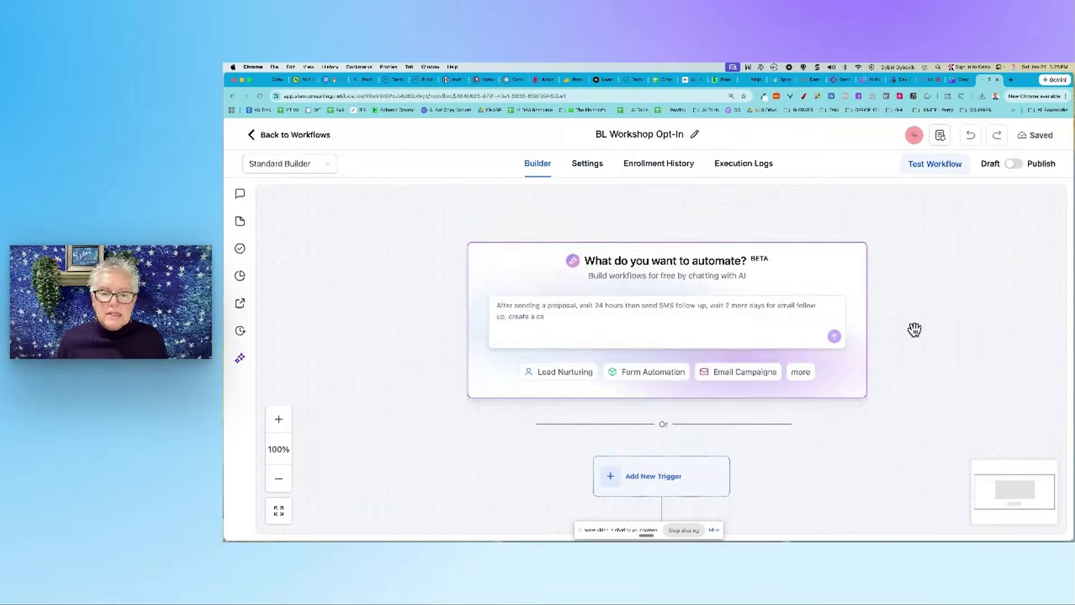
scroll(912, 329, down, 5)
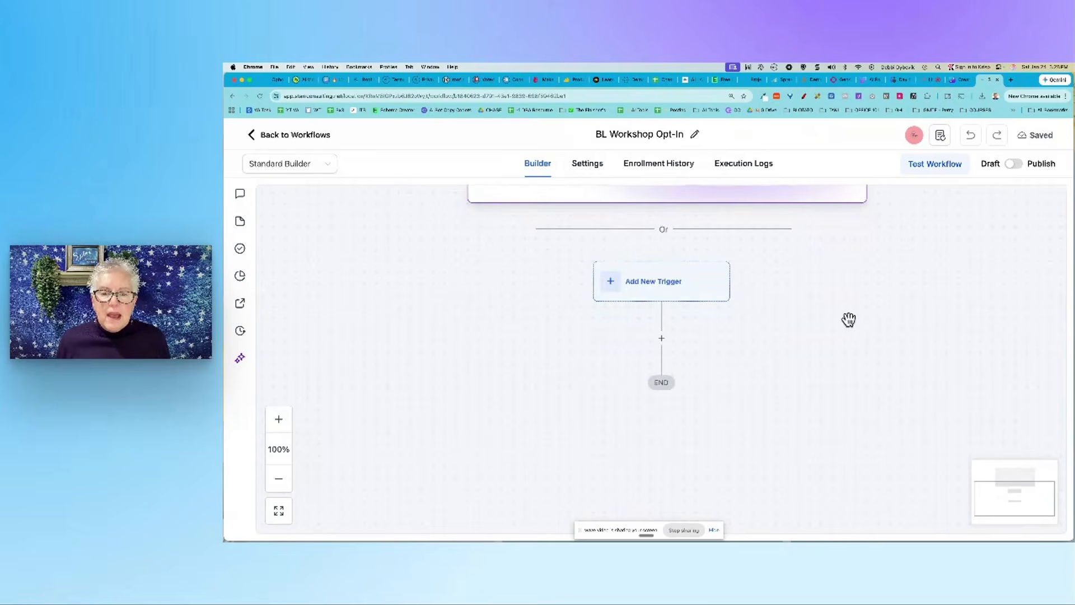
click(927, 82)
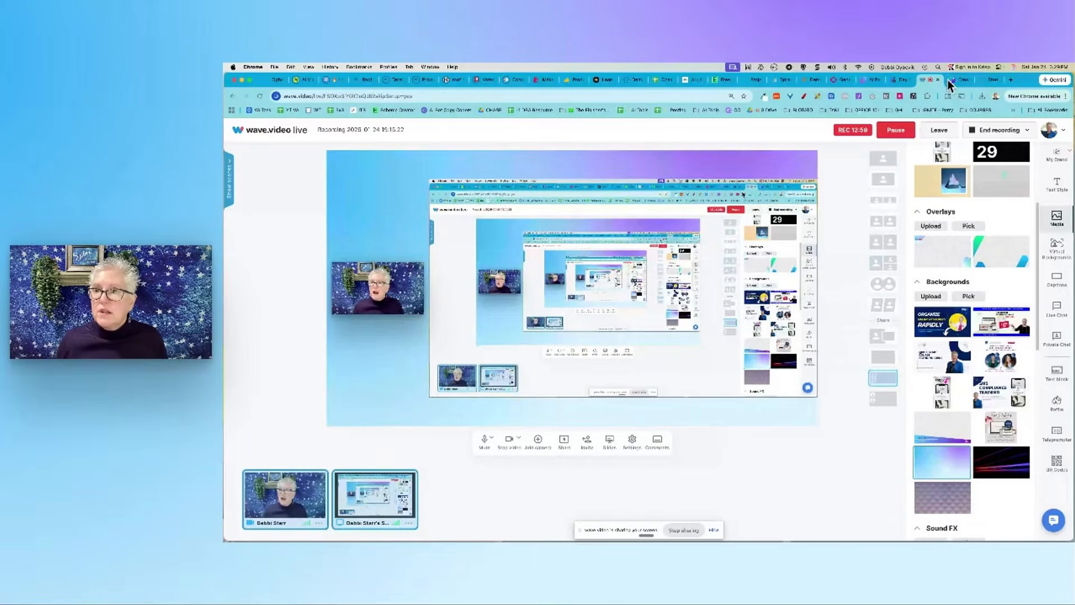
click(989, 80)
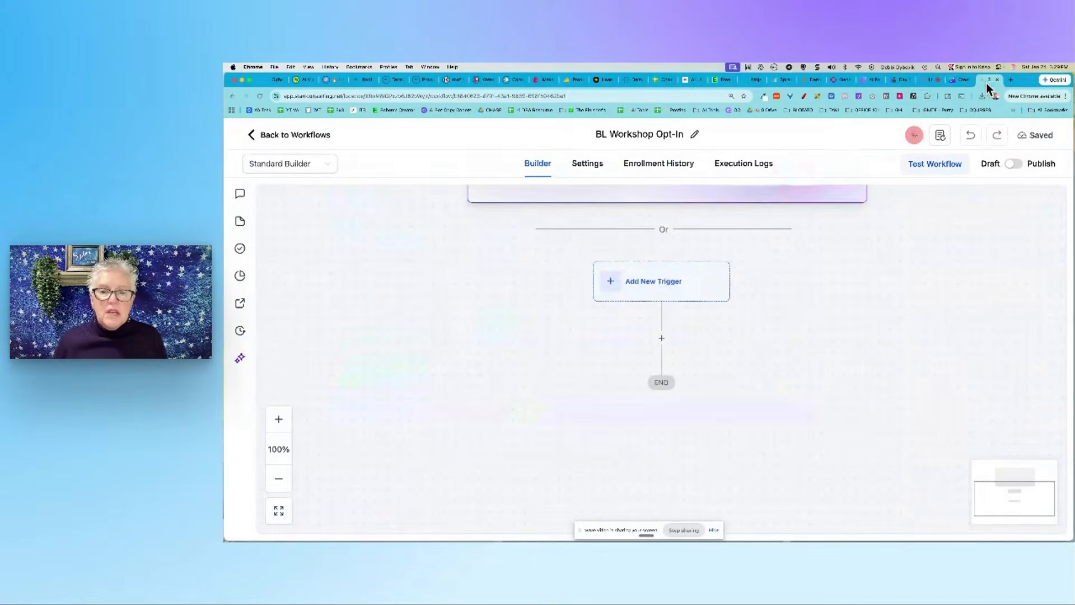
click(663, 288)
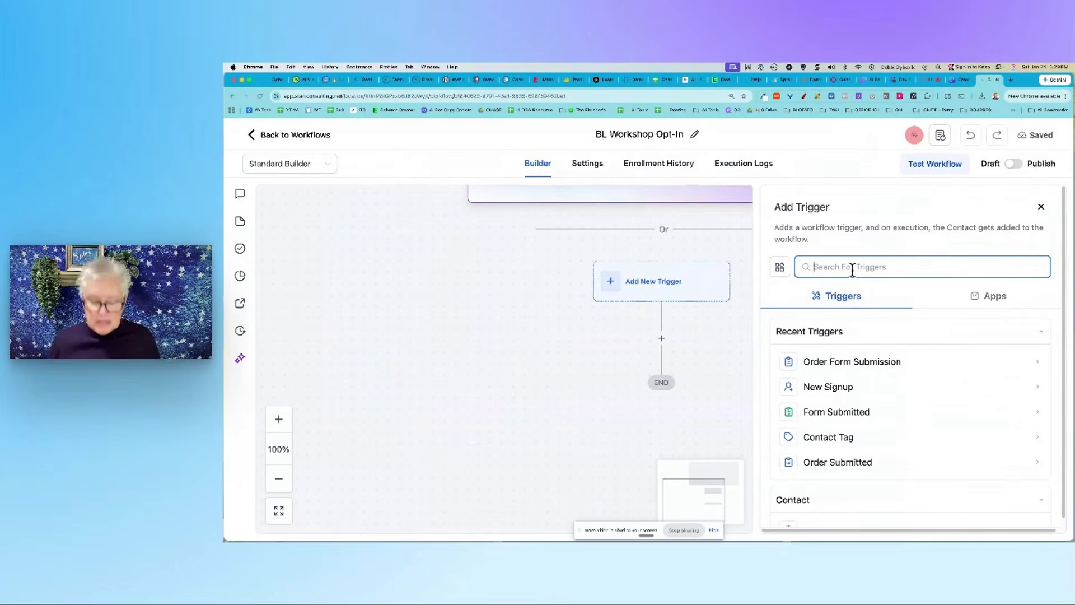
text(form)
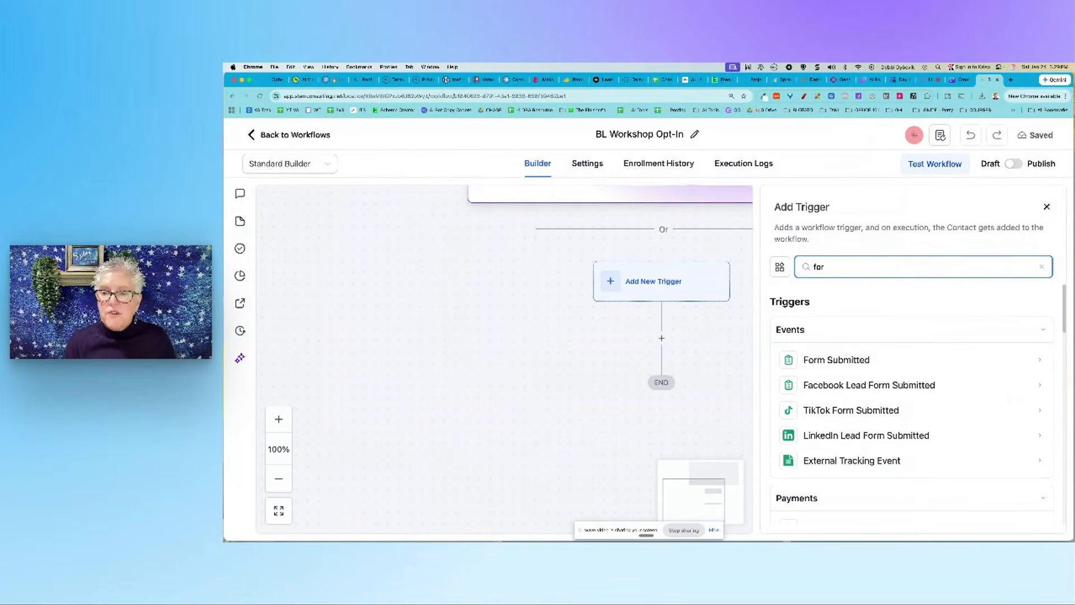
click(845, 362)
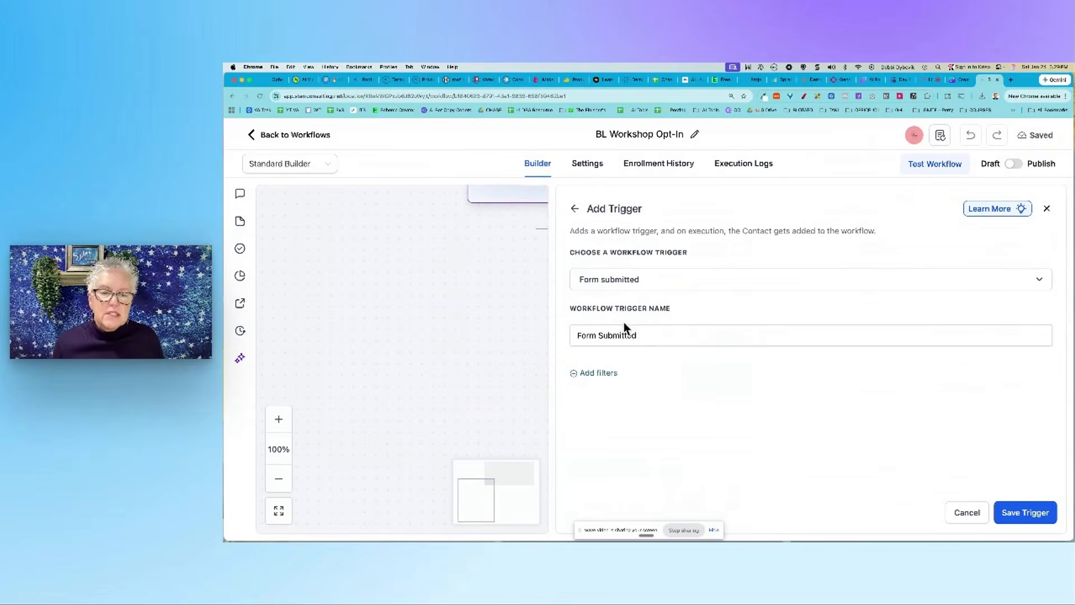
Add a "Form is" filter to the Form Submitted trigger
click(602, 374)
click(623, 396)
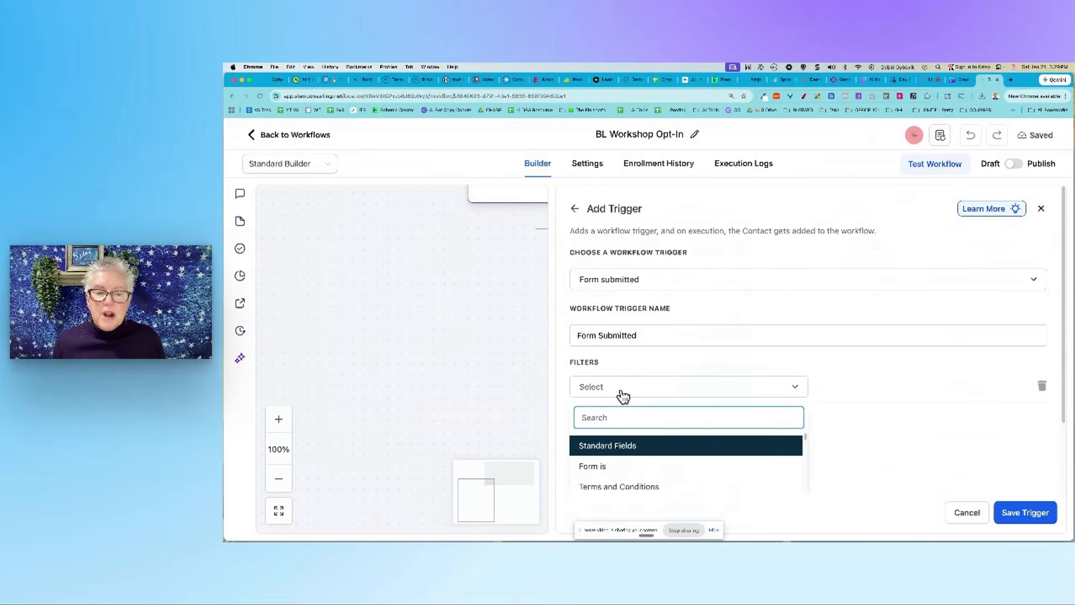
scroll(588, 382, down, 2)
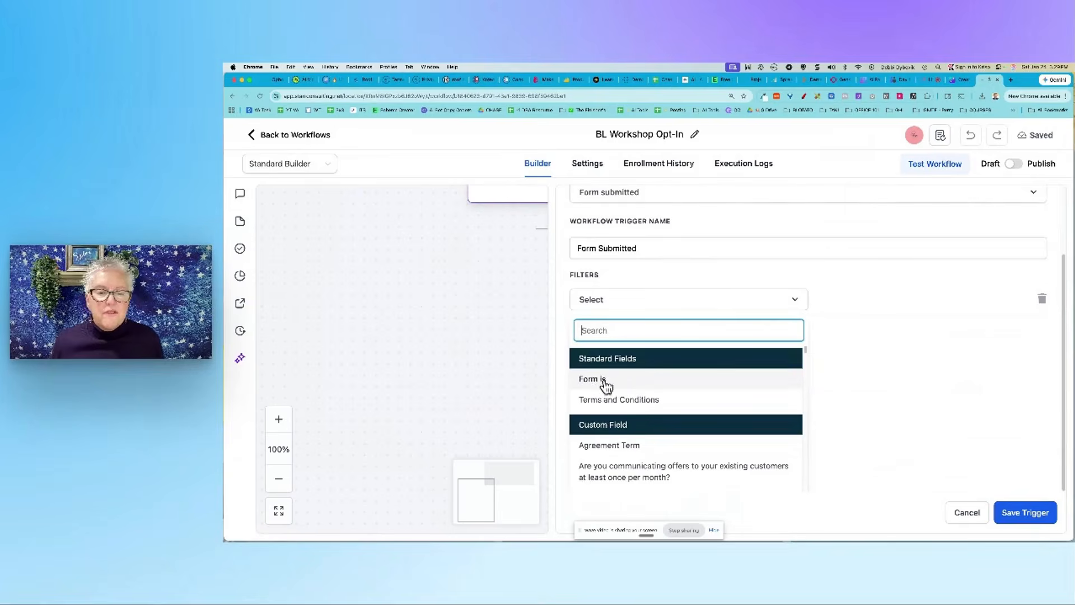
click(594, 381)
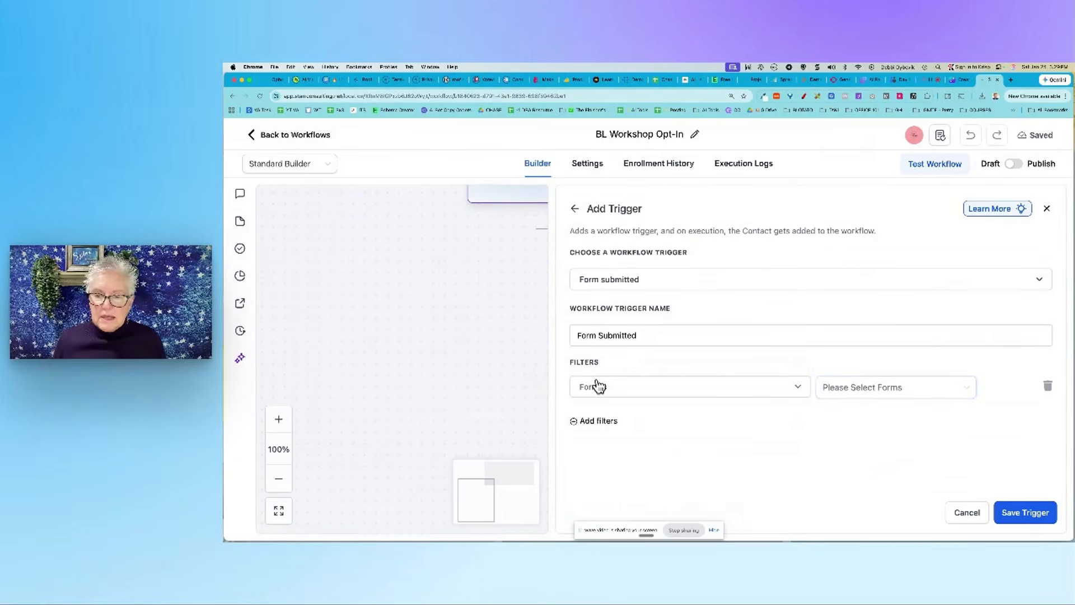
Choose the "SC Voice AI Webinar" form for the filter and save the trigger
click(850, 390)
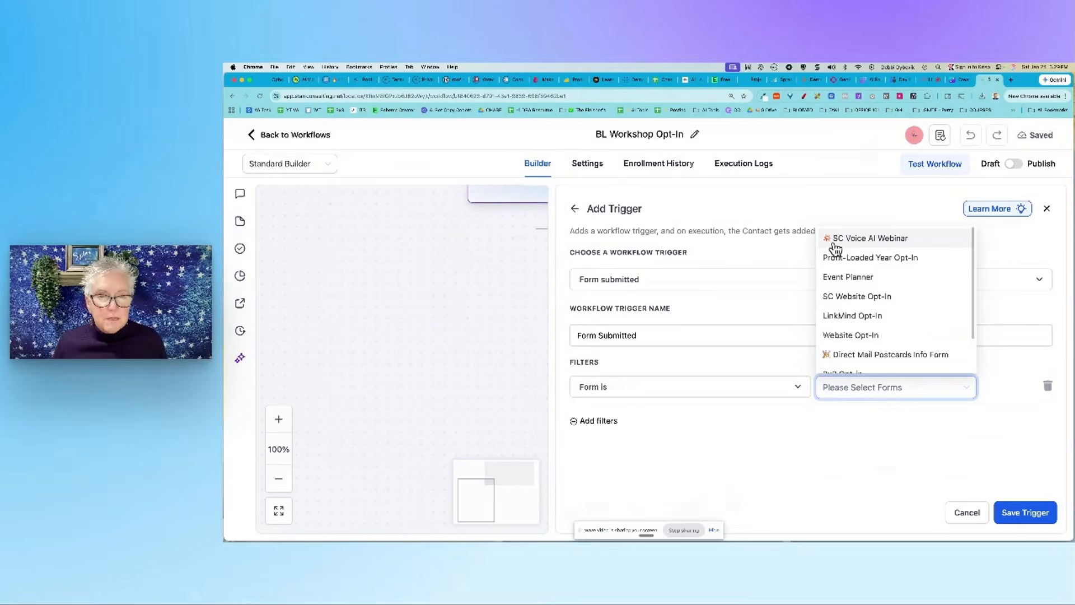
scroll(907, 292, down, 2)
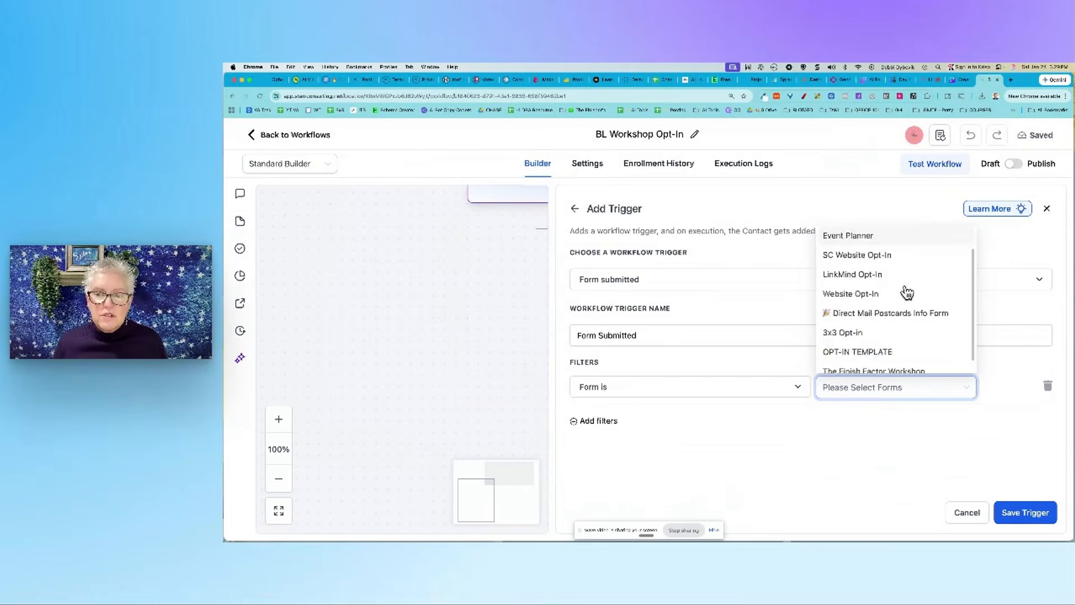
scroll(907, 292, down, 6)
scroll(907, 289, up, 3)
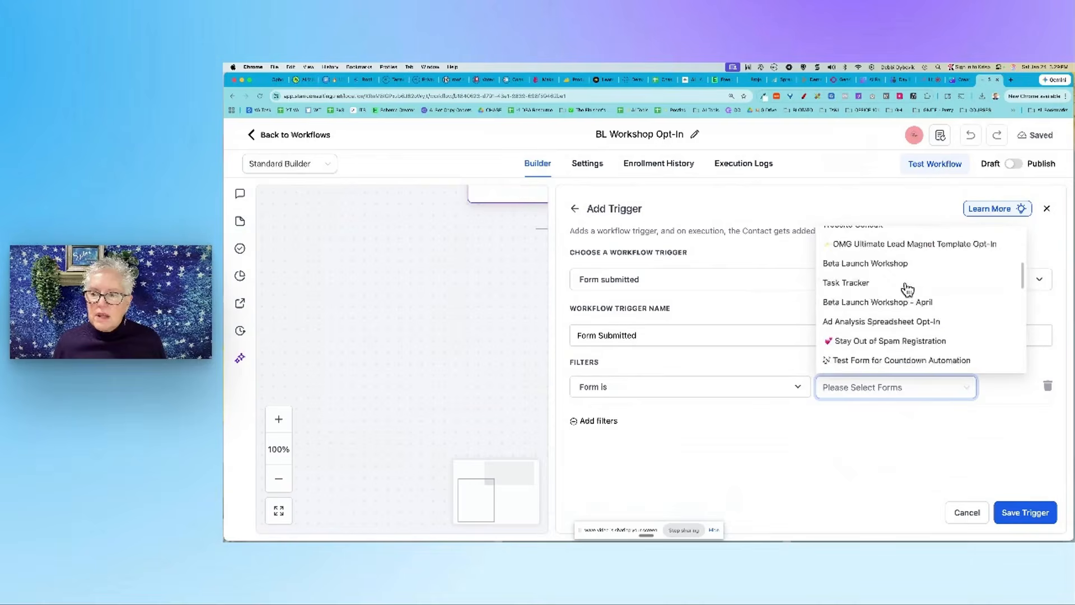
scroll(907, 289, up, 5)
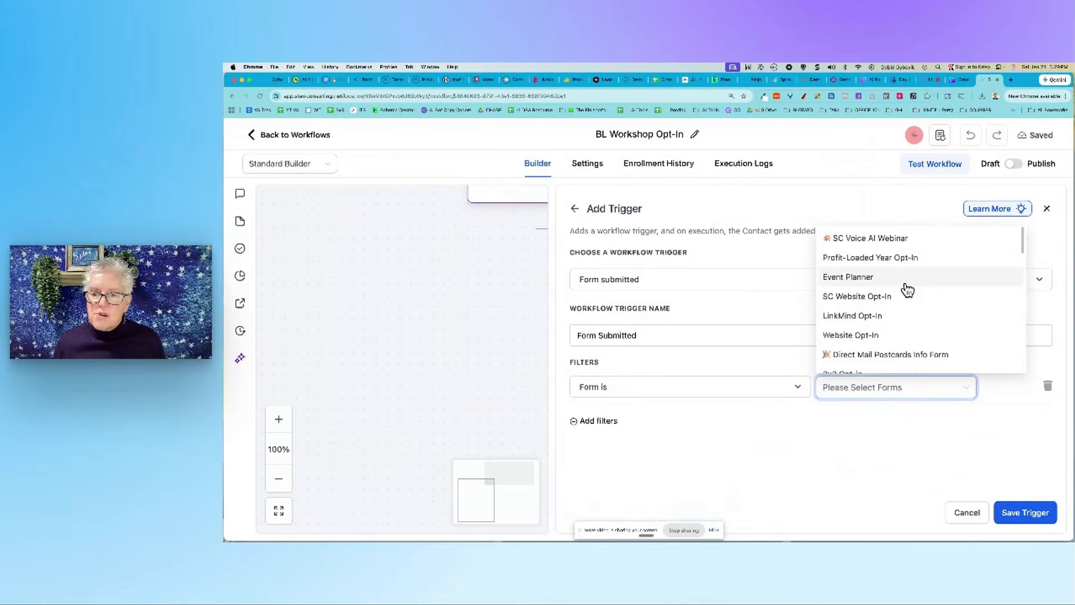
click(862, 240)
click(924, 394)
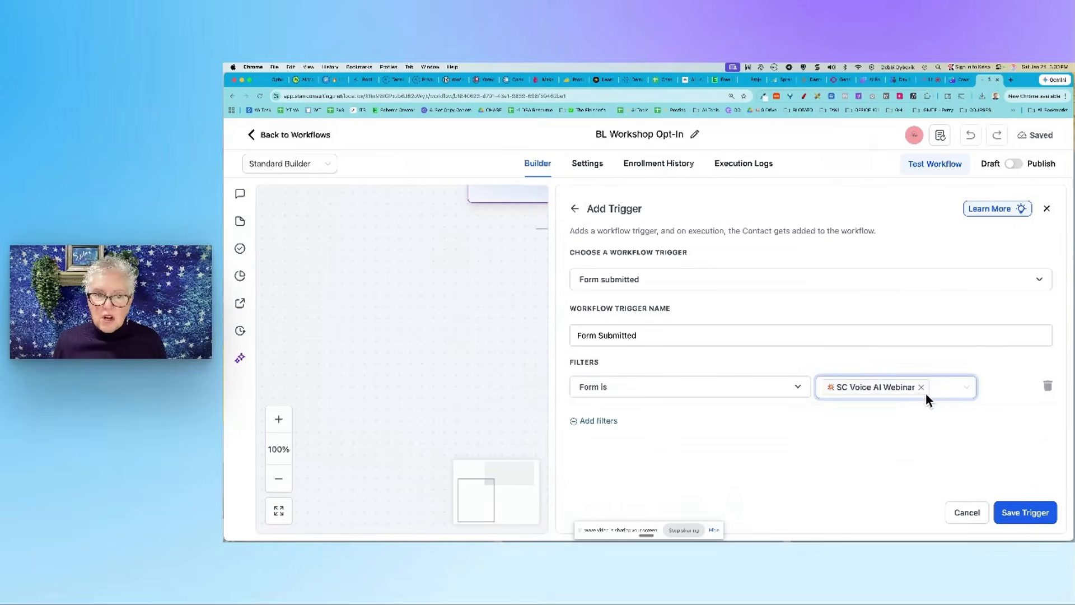
click(1025, 512)
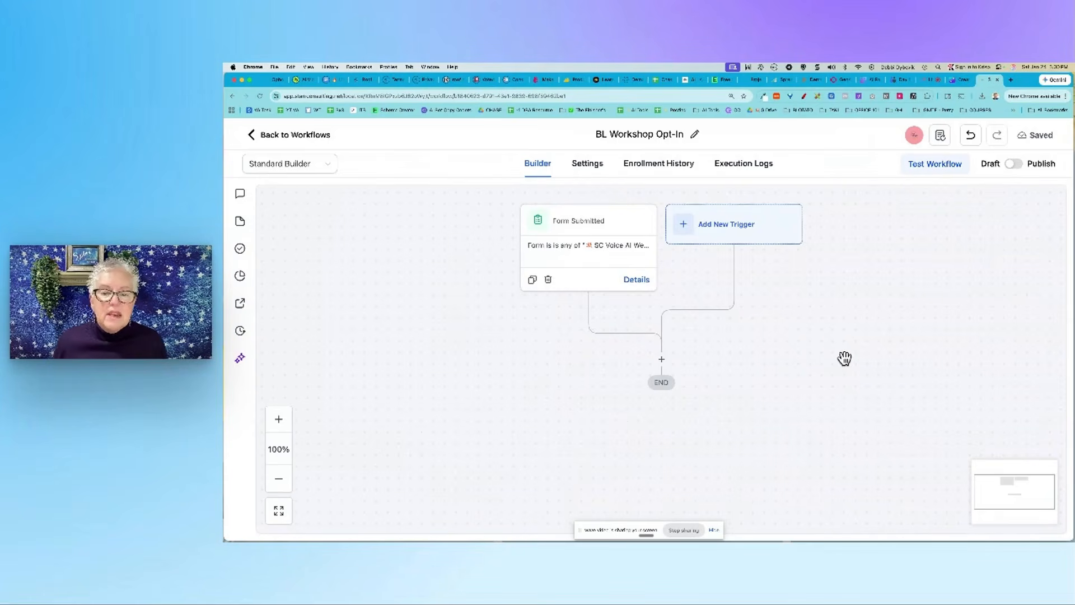
Add an "Assign To User" action below the trigger, pick the user marked with the yellow emoji, and save it
click(662, 361)
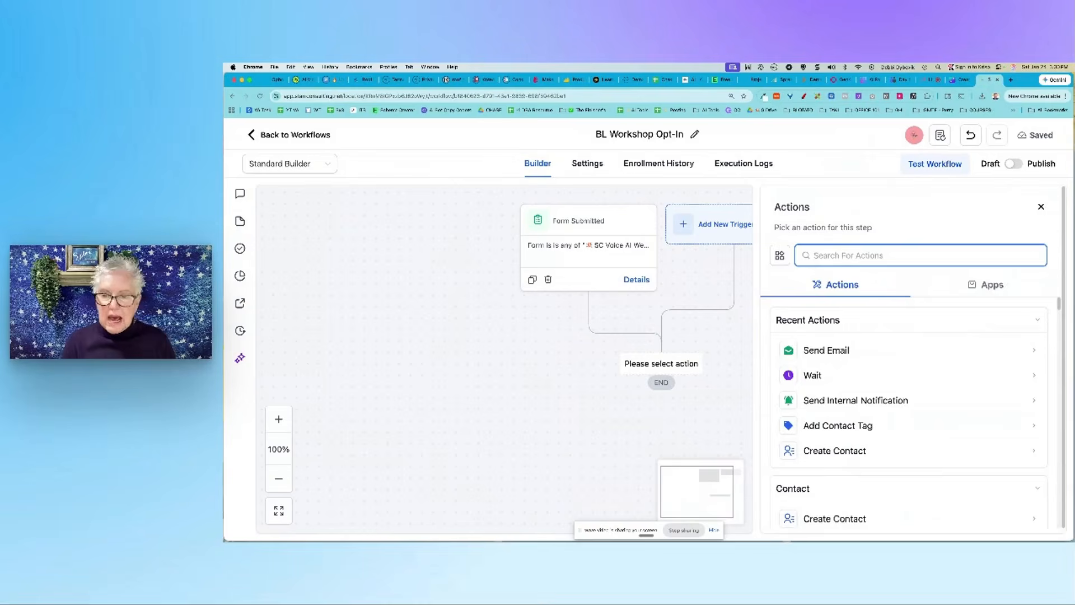
text(ass)
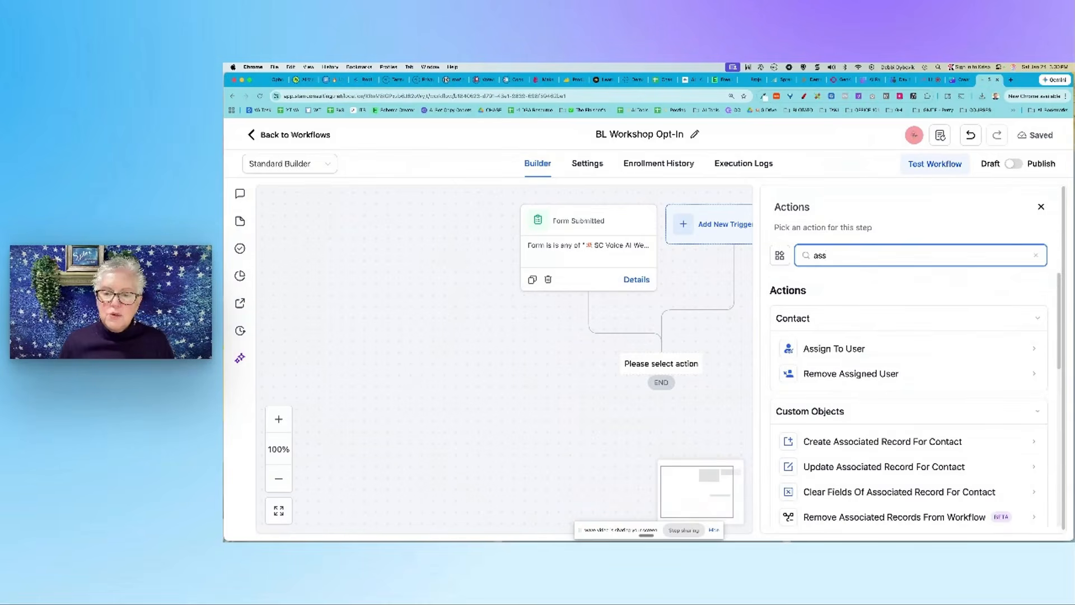
click(847, 352)
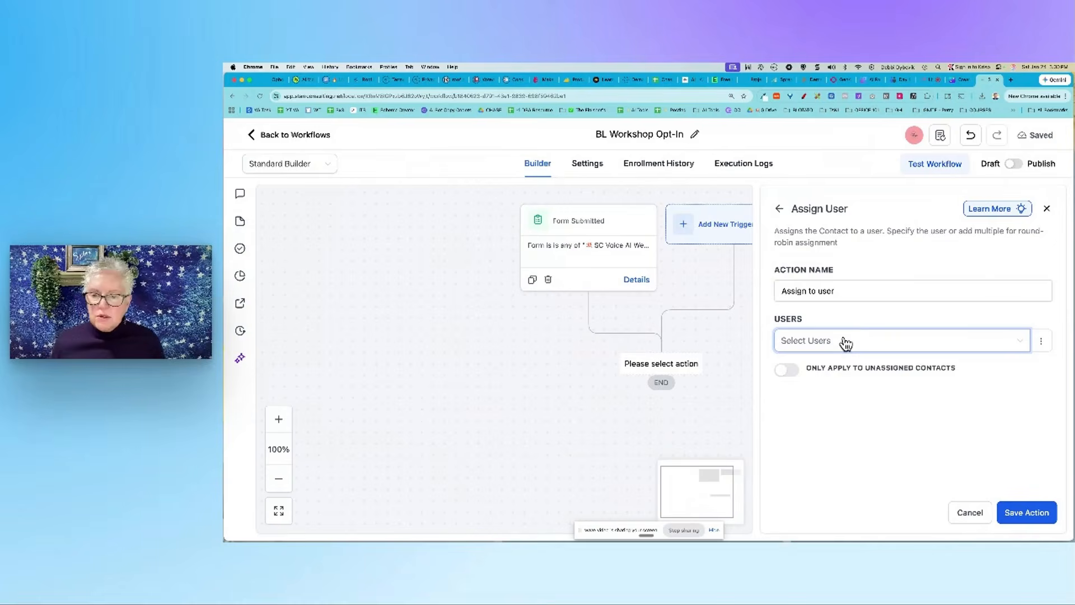
click(845, 341)
click(808, 389)
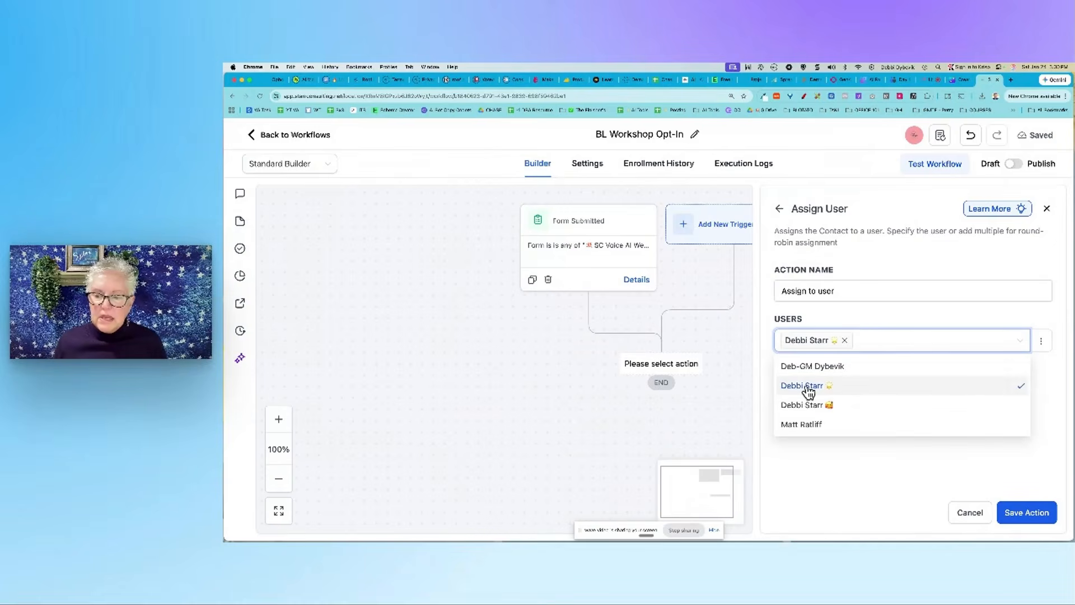
click(1027, 512)
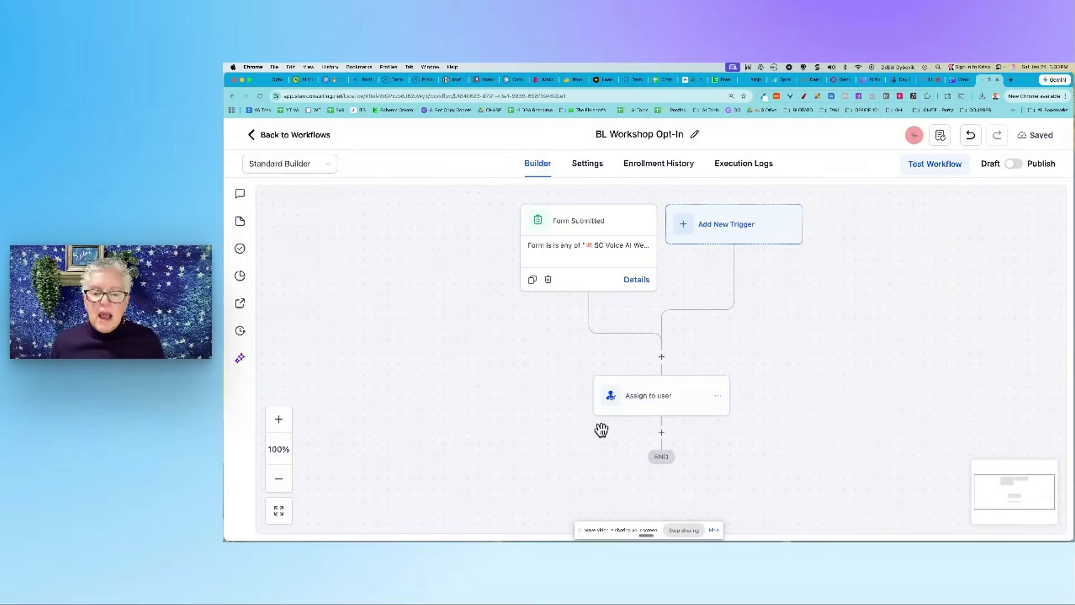
Insert an "Add Contact Tag" action after the "Assign to user" action
scroll(787, 400, down, 3)
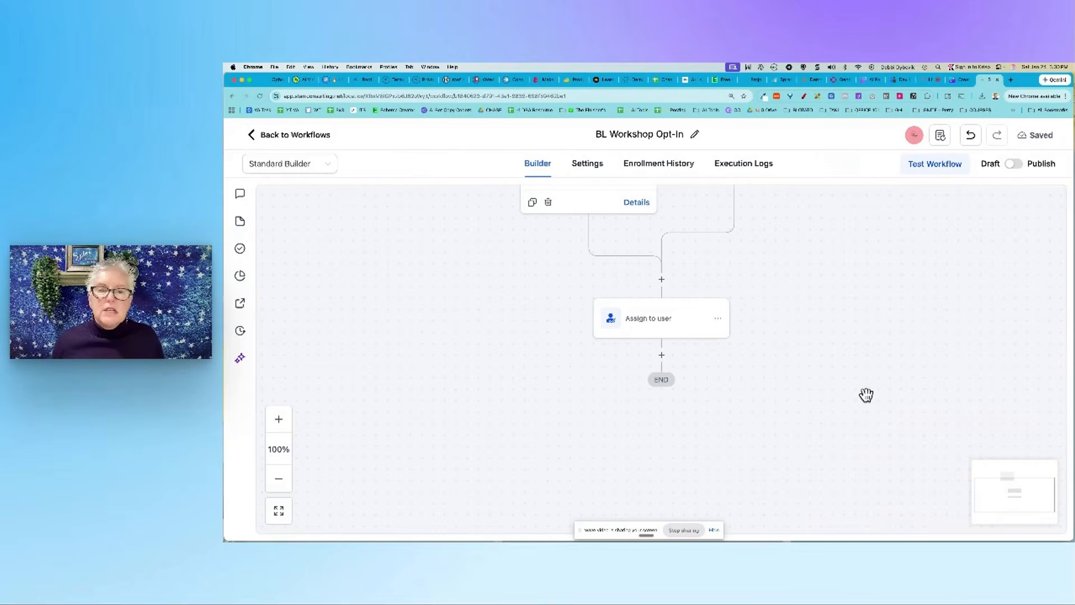
scroll(561, 195, up, 1)
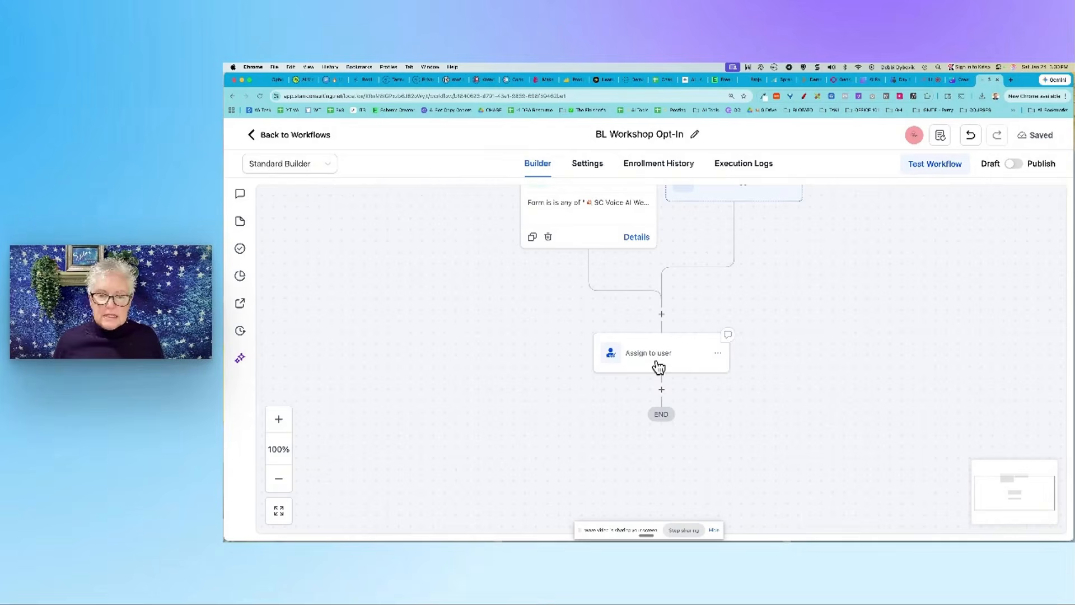
click(661, 390)
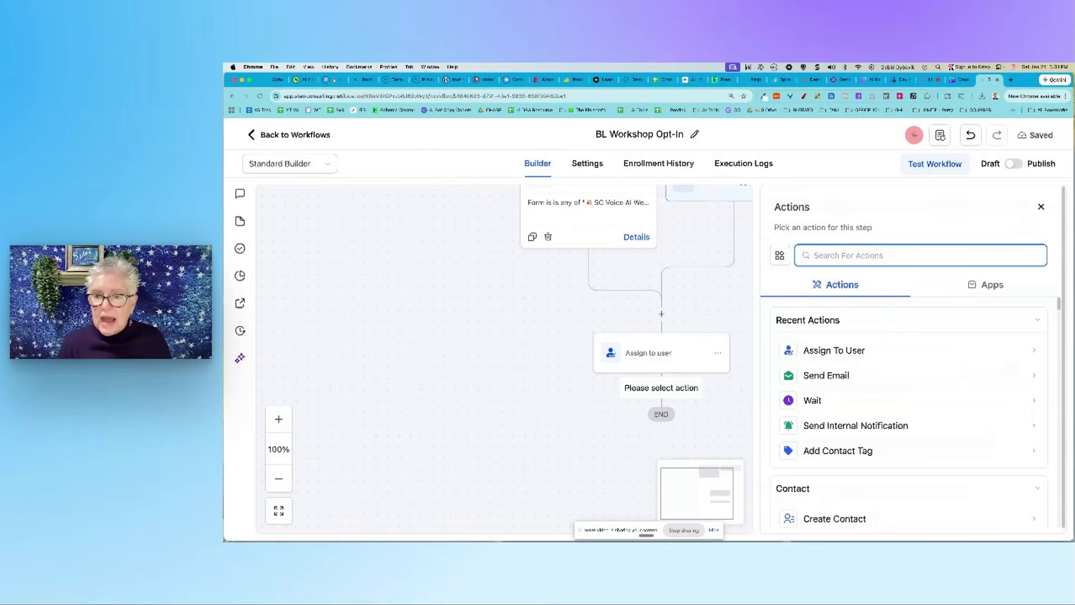
text(cont)
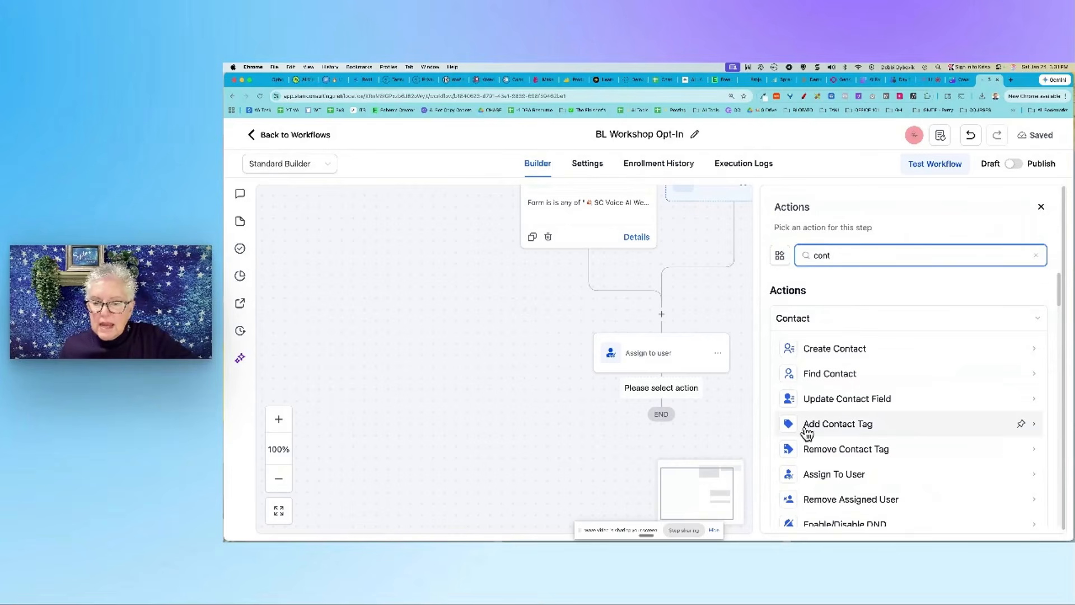
click(834, 426)
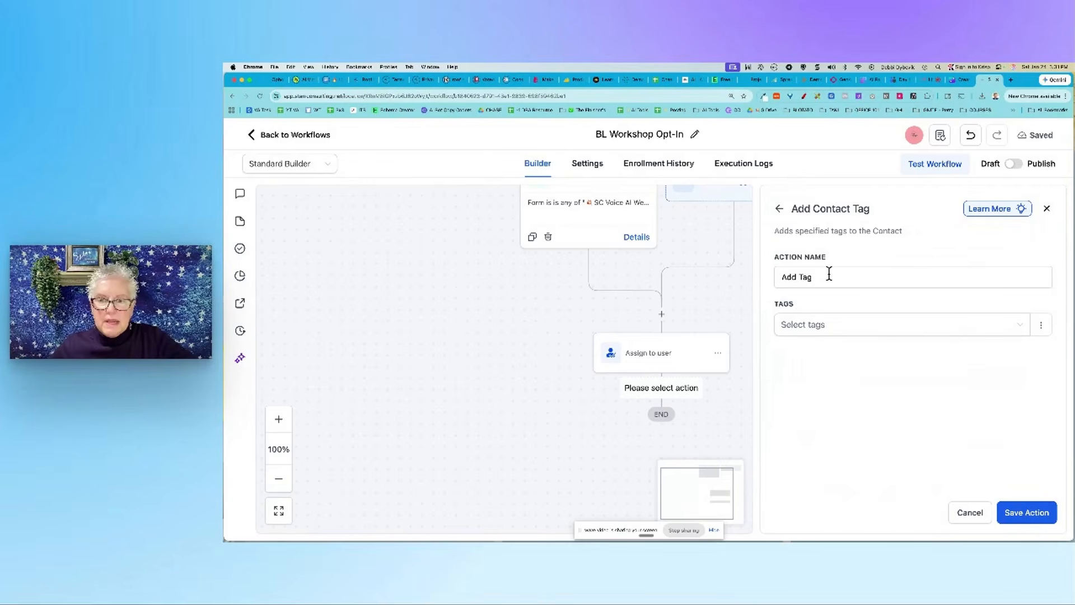
Create a new tag "bl workshop opt-in" and select it for the contact tag action
click(818, 328)
scroll(874, 392, down, 5)
scroll(876, 403, down, 3)
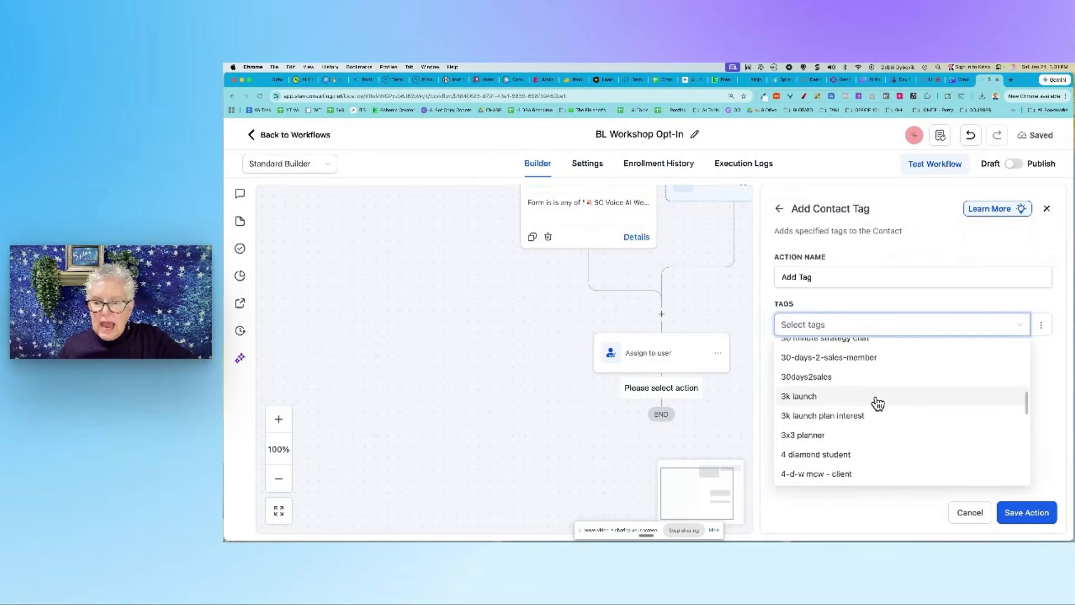
scroll(876, 404, up, 10)
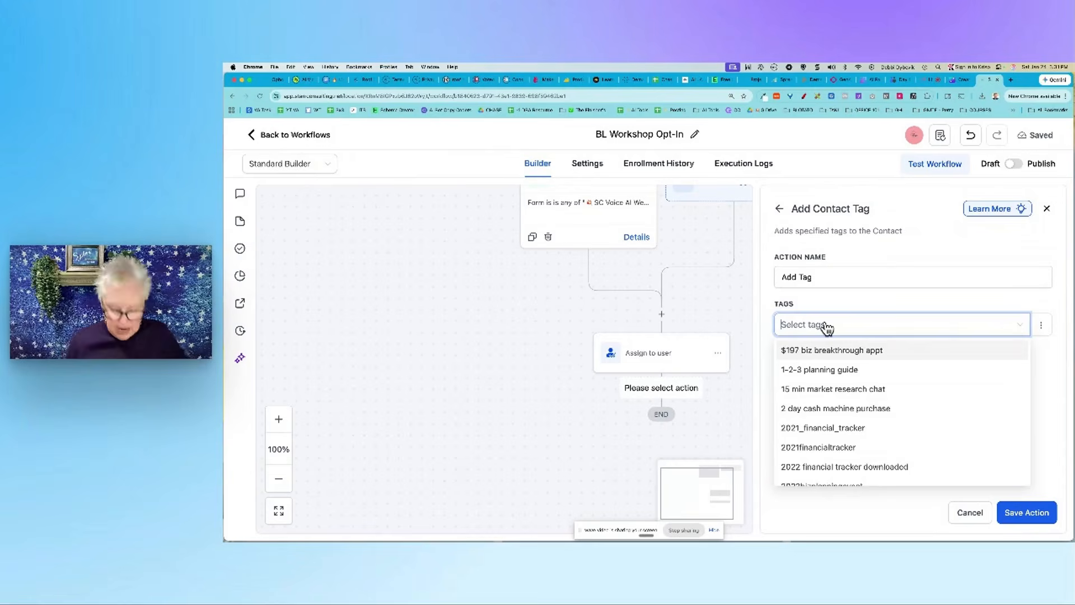
text(BL)
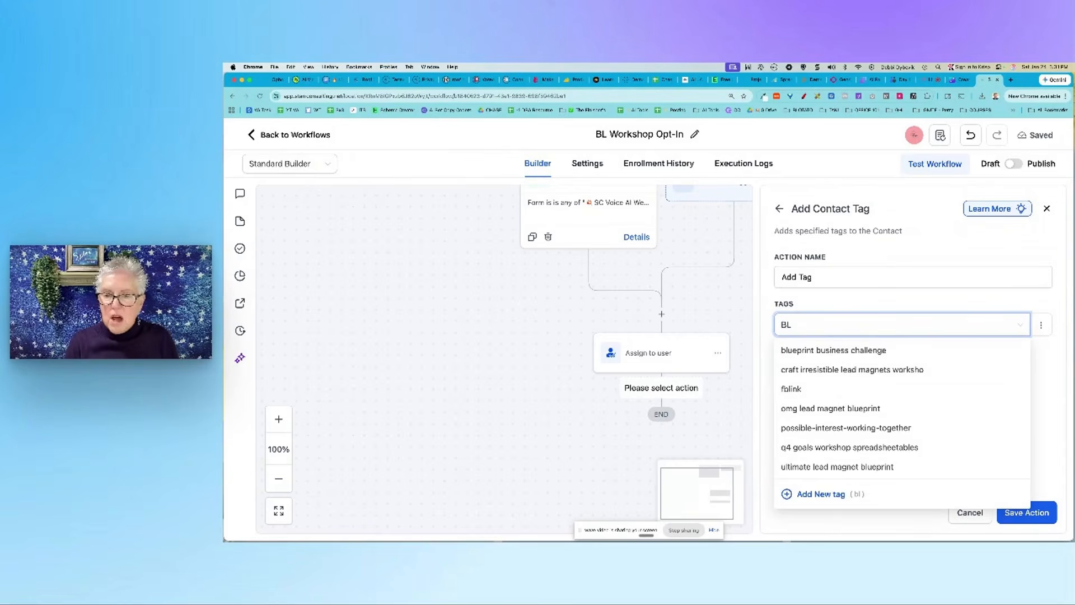
text( Workshop O)
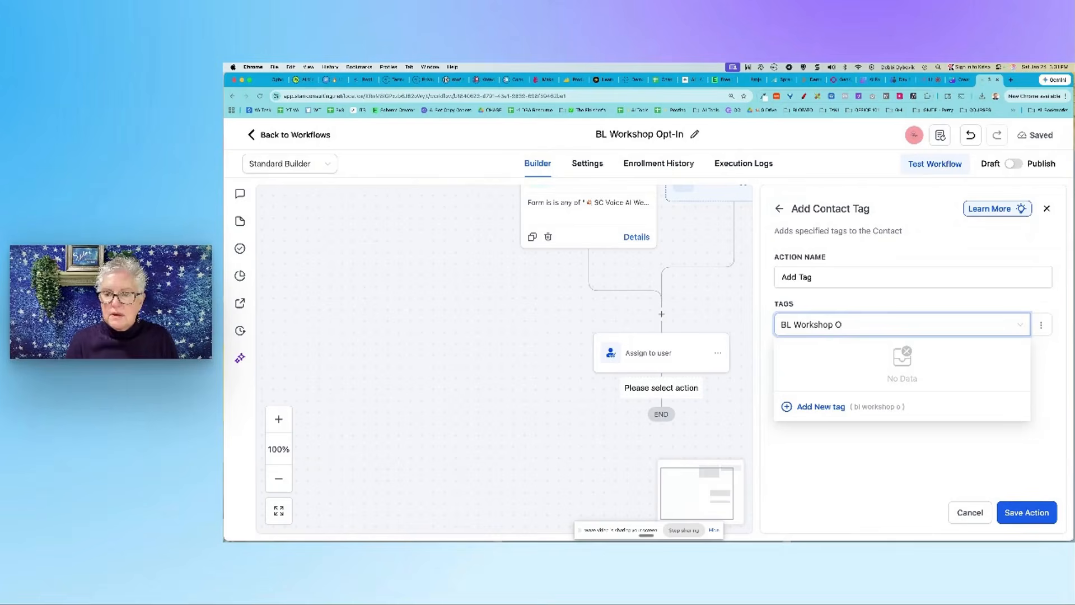
text(pt-in)
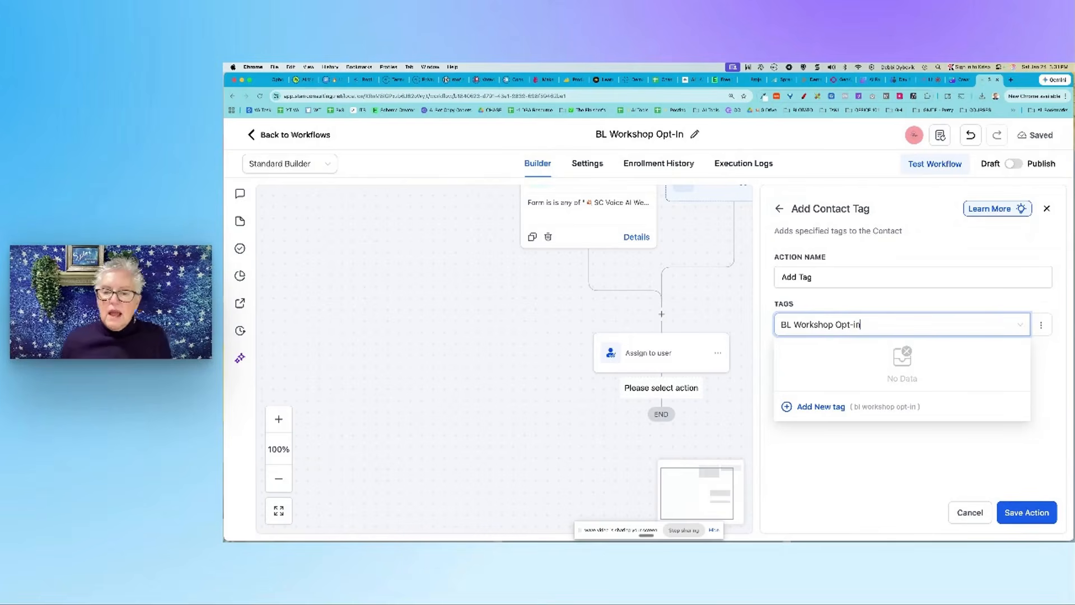
click(820, 408)
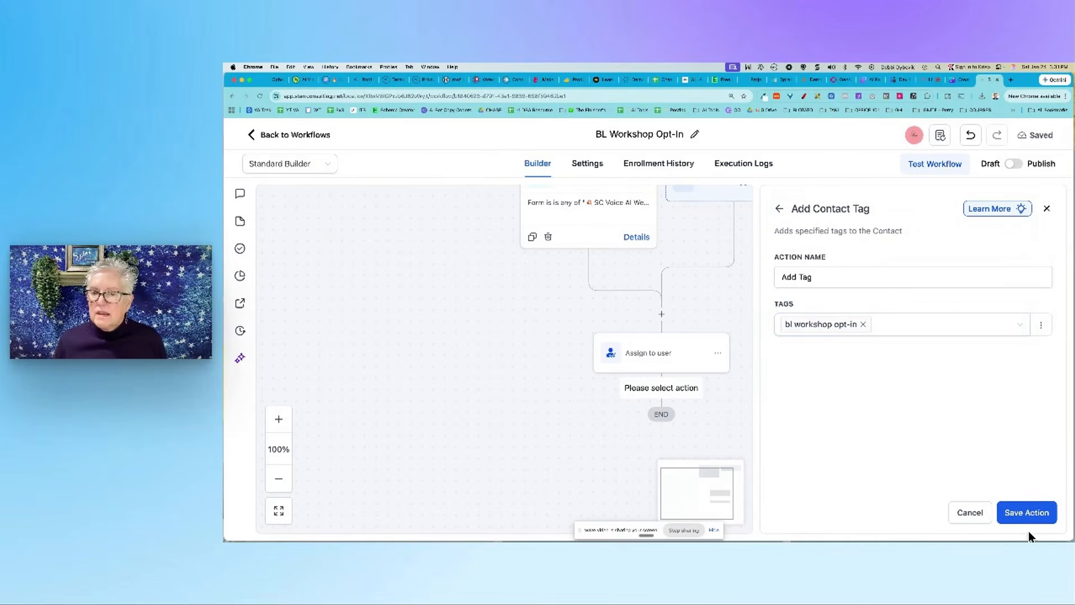
Name the contact tag action "BLWorkshop Tag" and save it
click(782, 277)
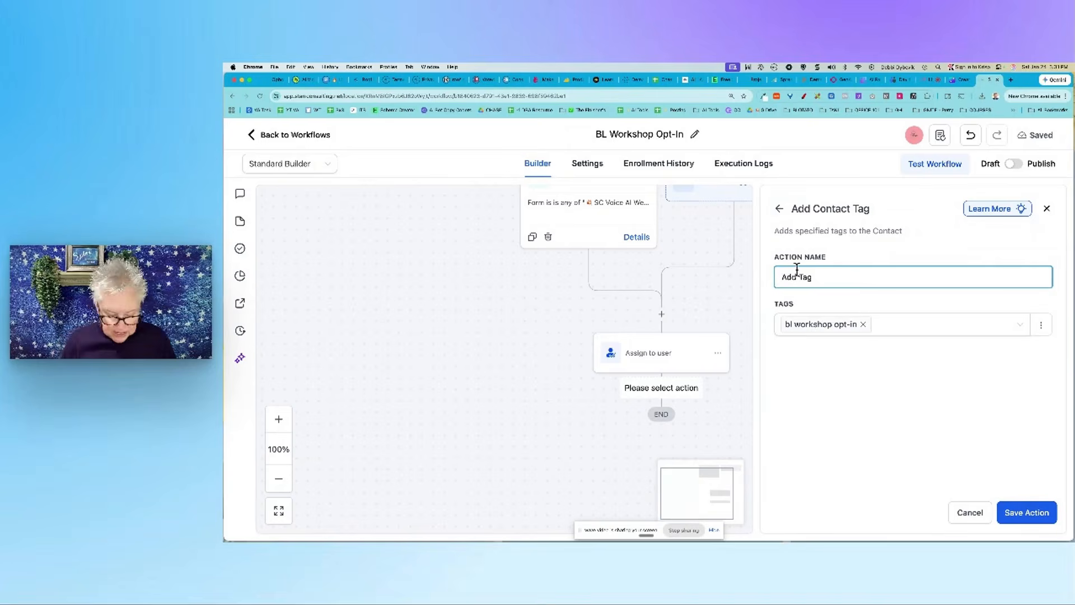
text(BLWE)
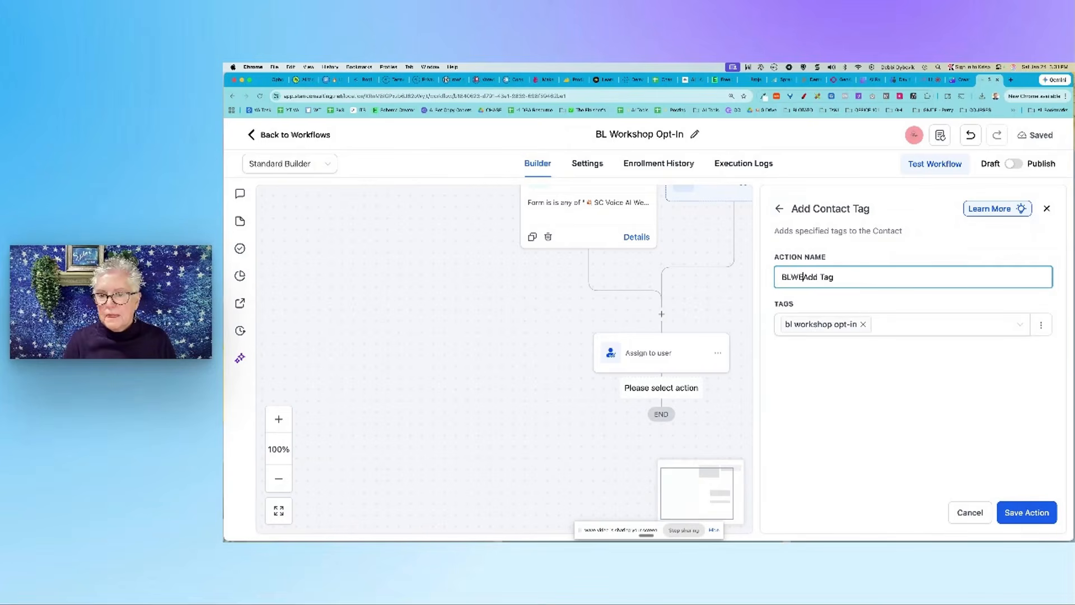
key(BackSpace)
text(orkshop )
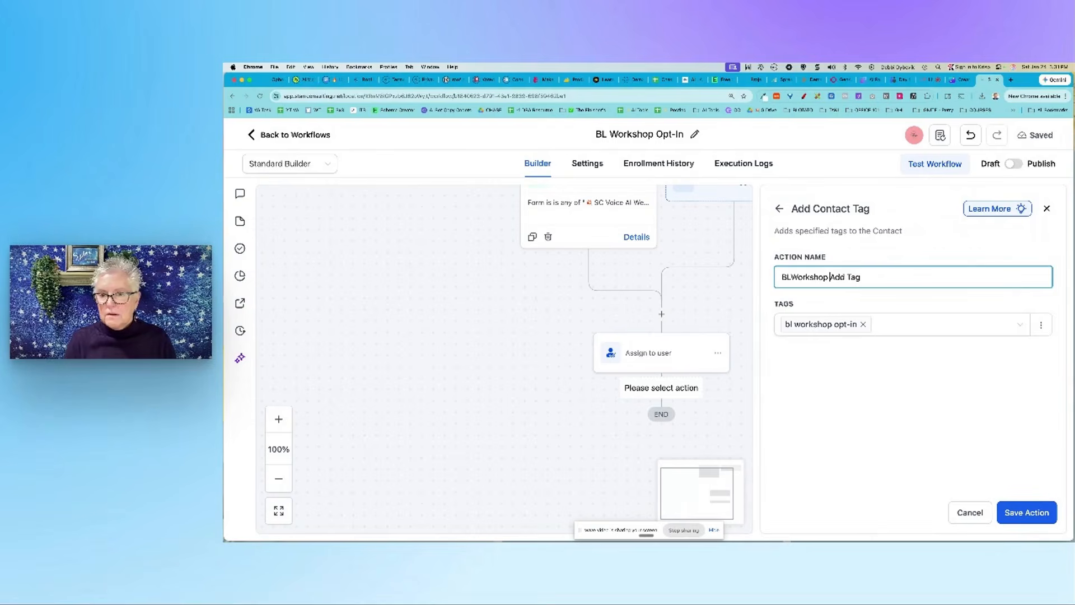
text(Tag)
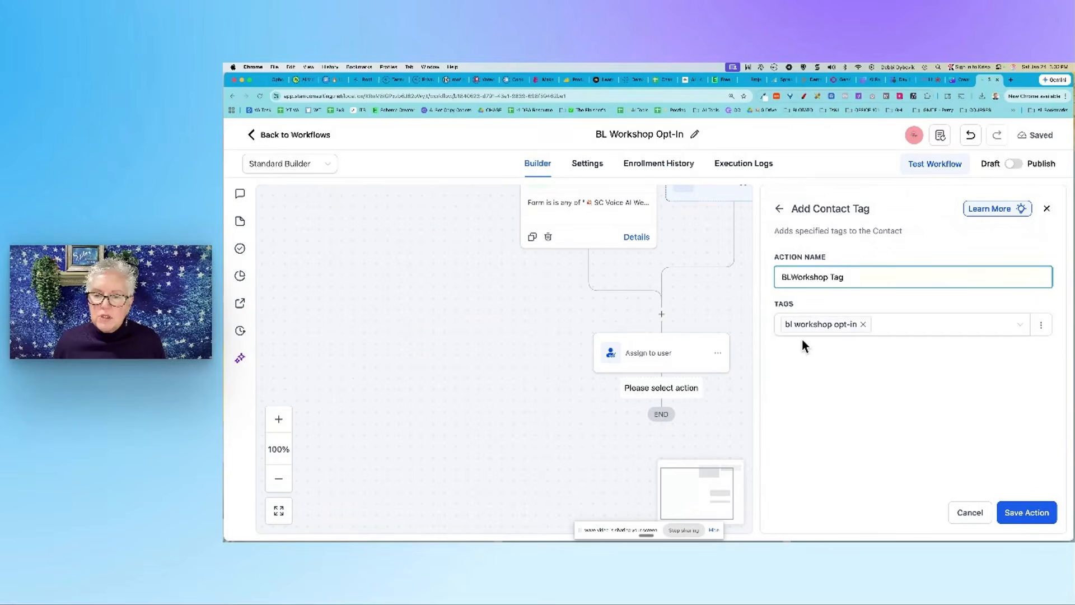
click(1027, 512)
Add a "Send Email" action below the "BLWorkshop Tag" action
scroll(511, 371, down, 1)
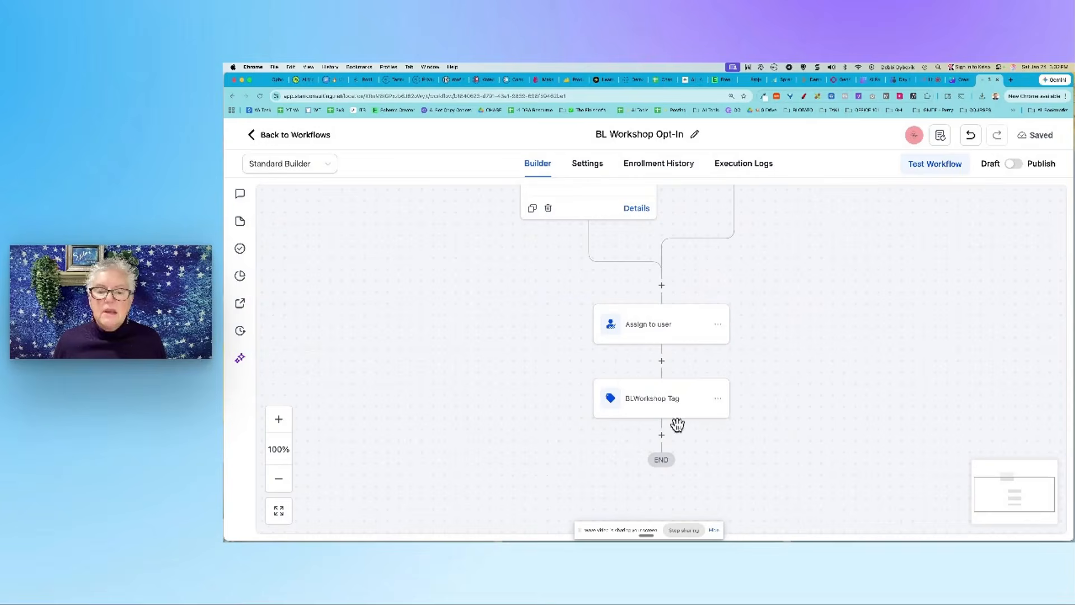
scroll(824, 396, down, 5)
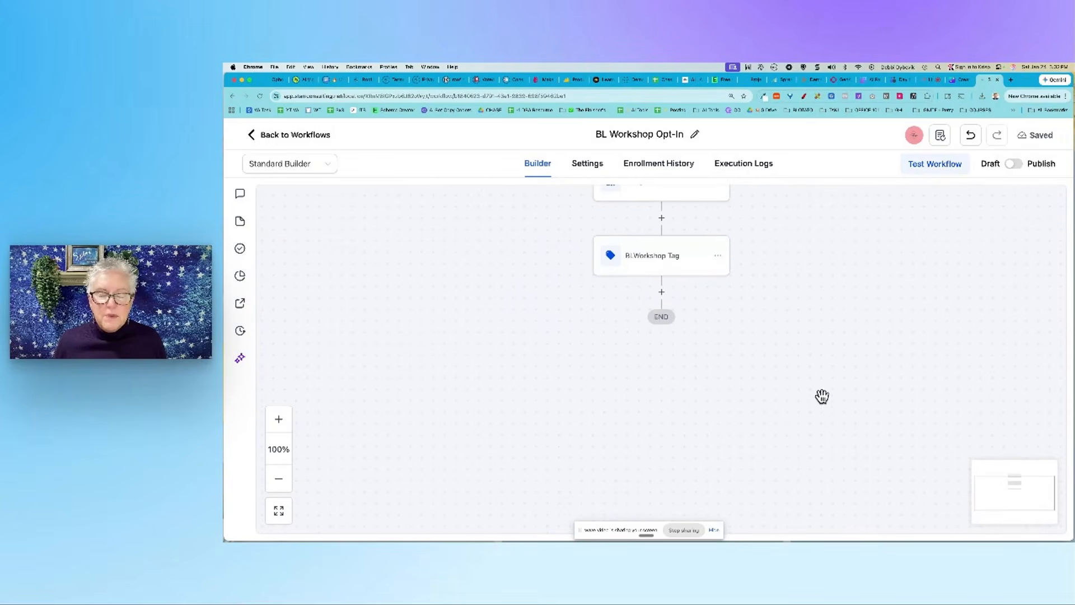
click(661, 292)
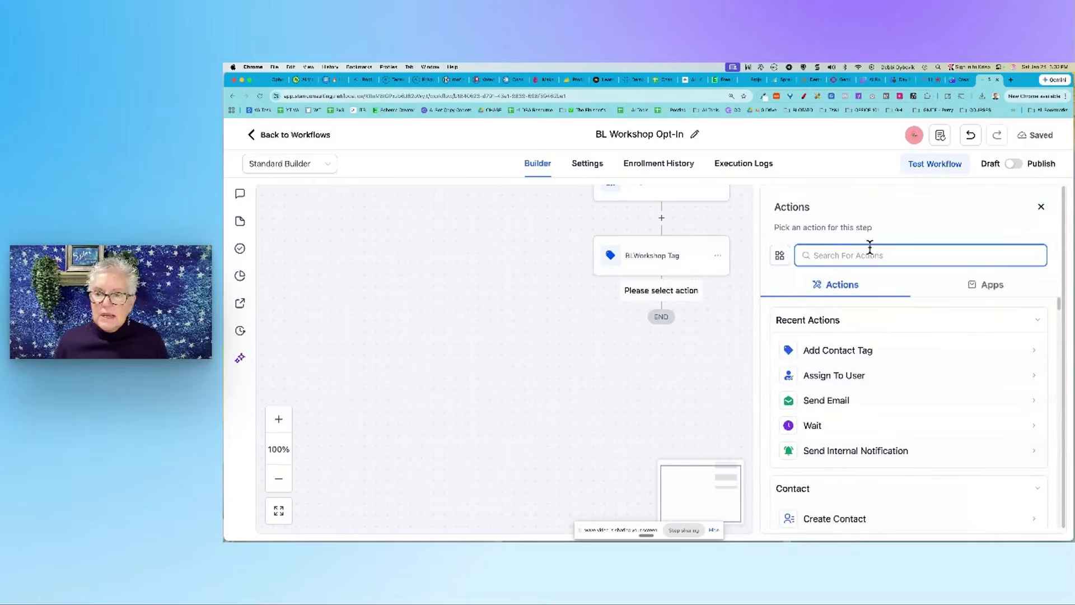
text(em)
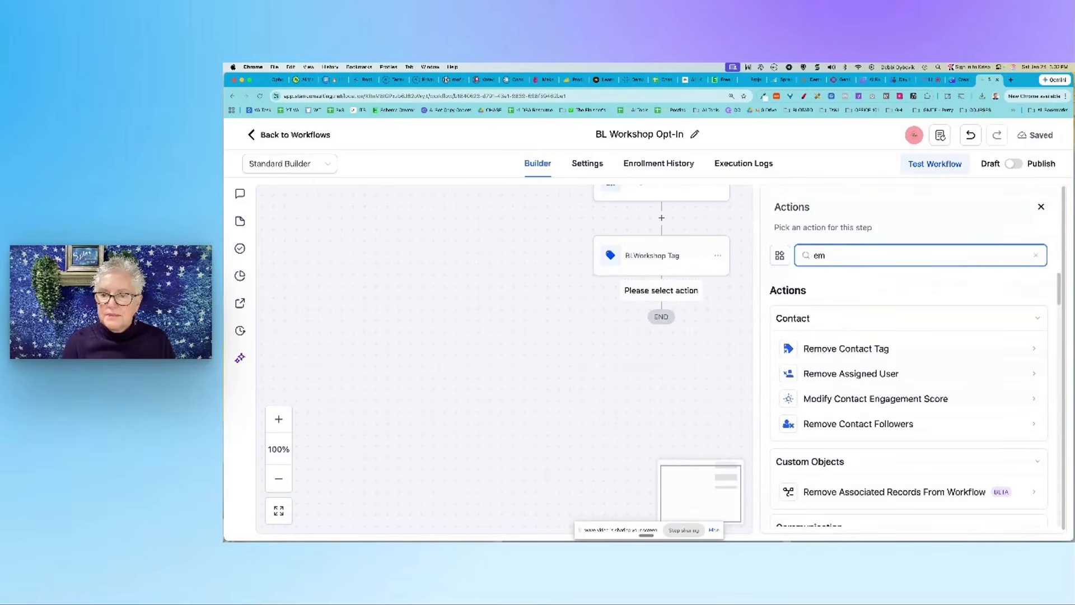
text(ai)
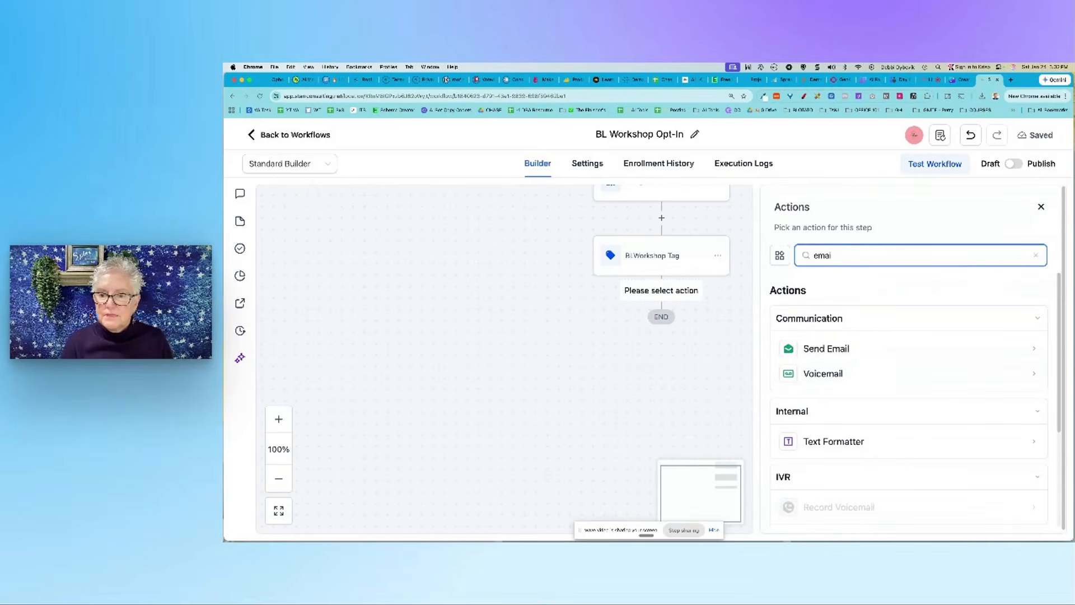
click(823, 356)
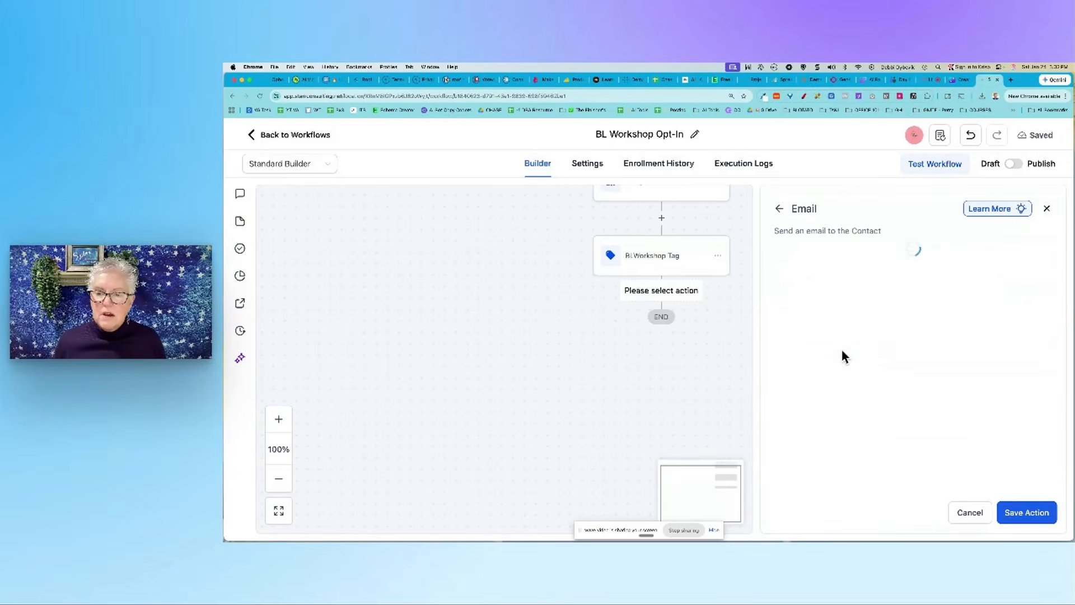
Set the email's subject to "Your Beta Launch Workshop Details", leaving the action name and sender fields as they are
scroll(882, 318, down, 3)
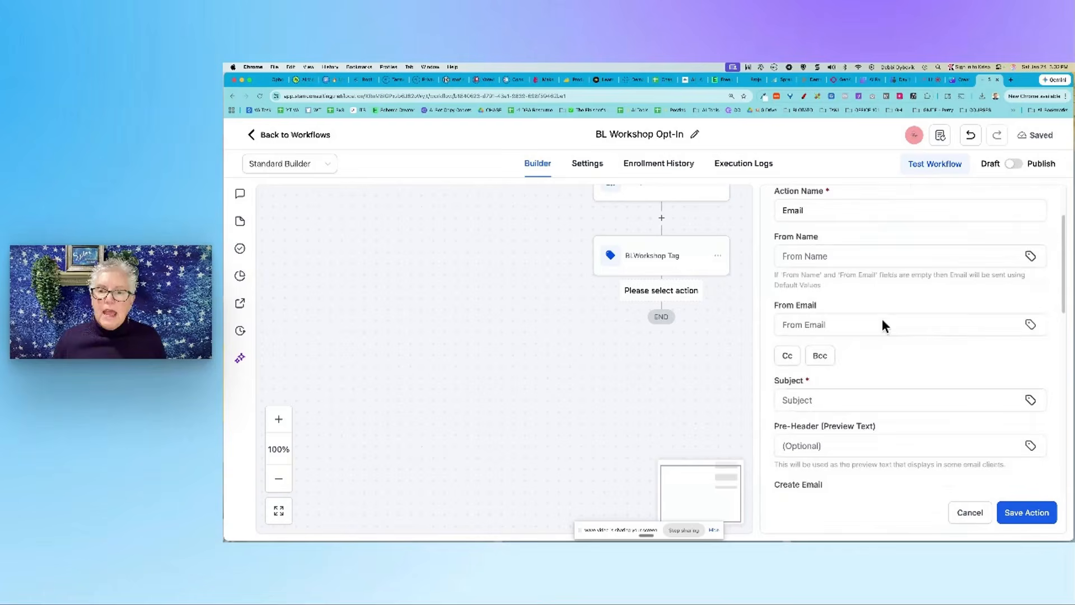
click(801, 211)
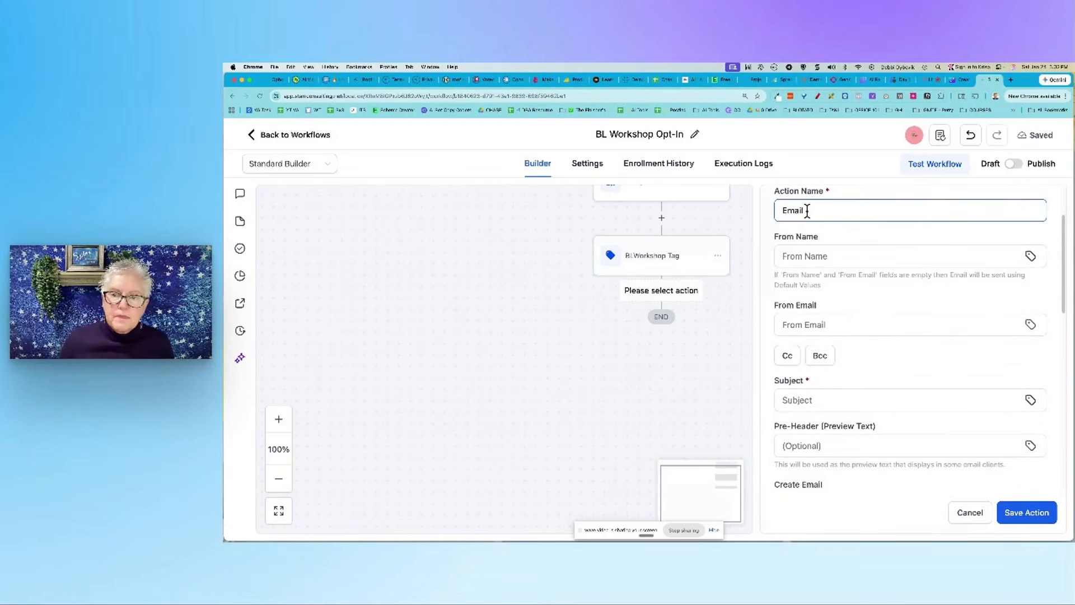
click(833, 255)
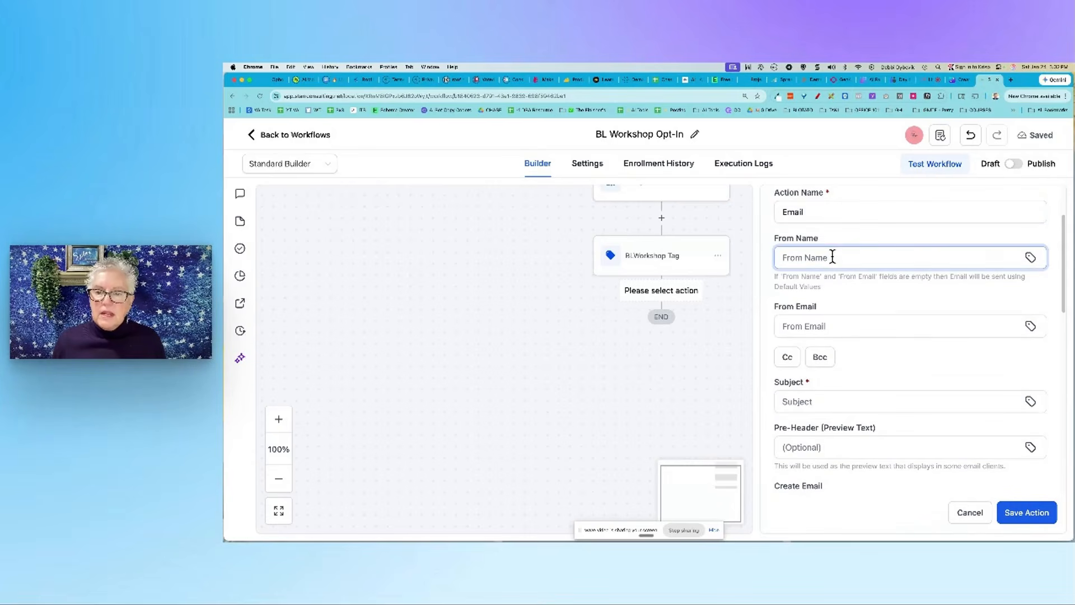
scroll(839, 209, up, 3)
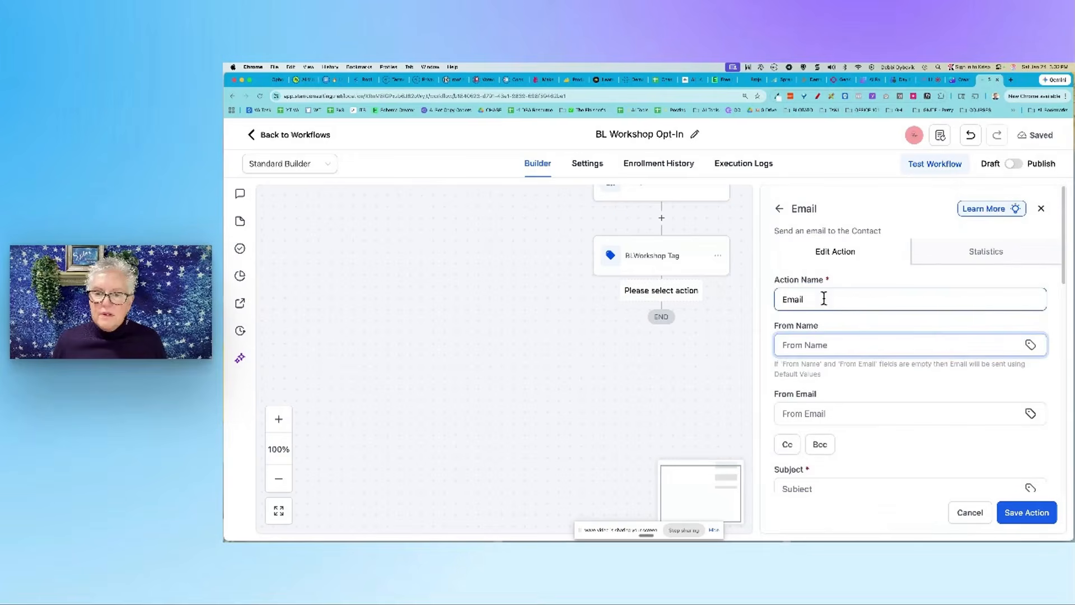
scroll(864, 308, down, 3)
scroll(863, 311, down, 2)
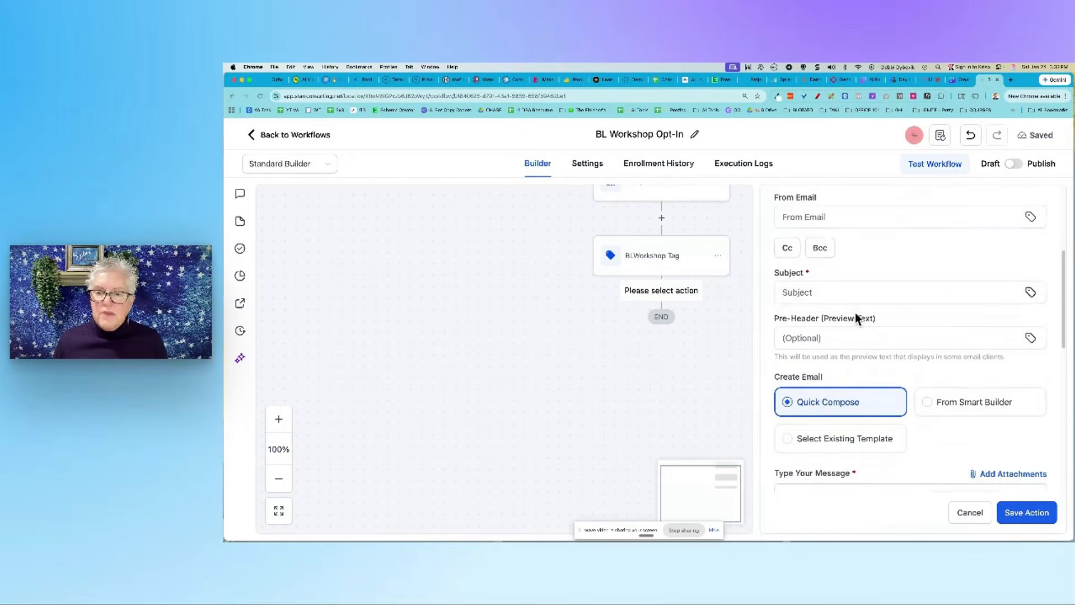
click(850, 291)
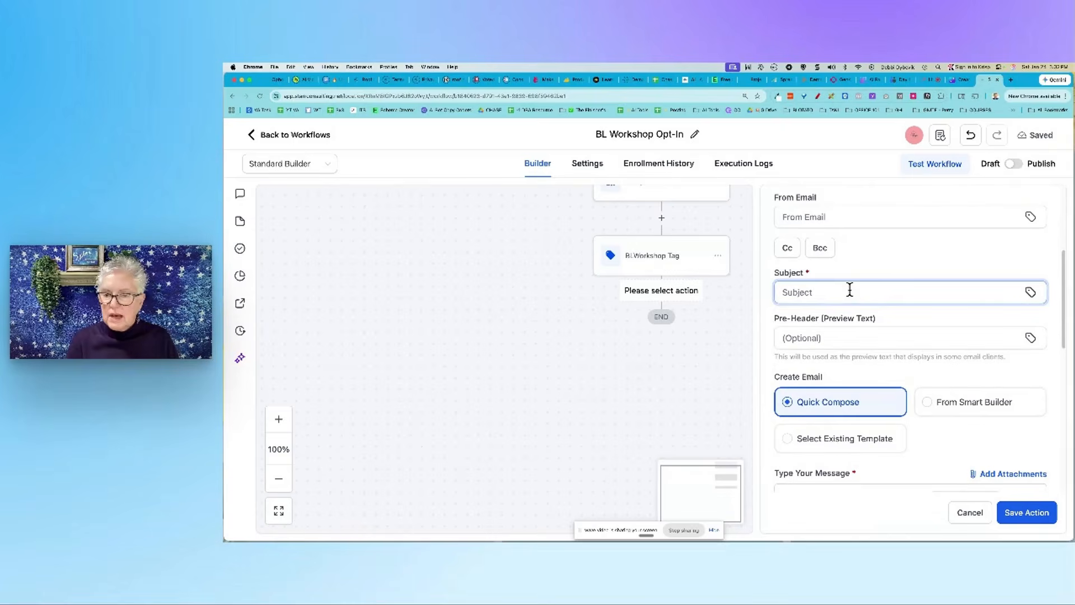
text(Your Workshop Details)
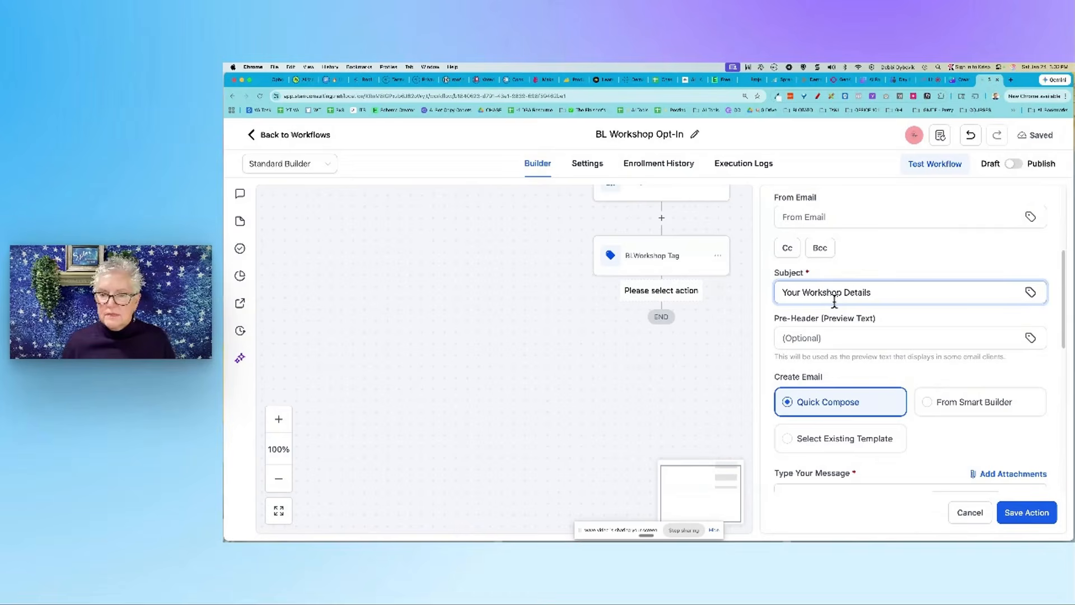
click(805, 290)
text(Beta Launch)
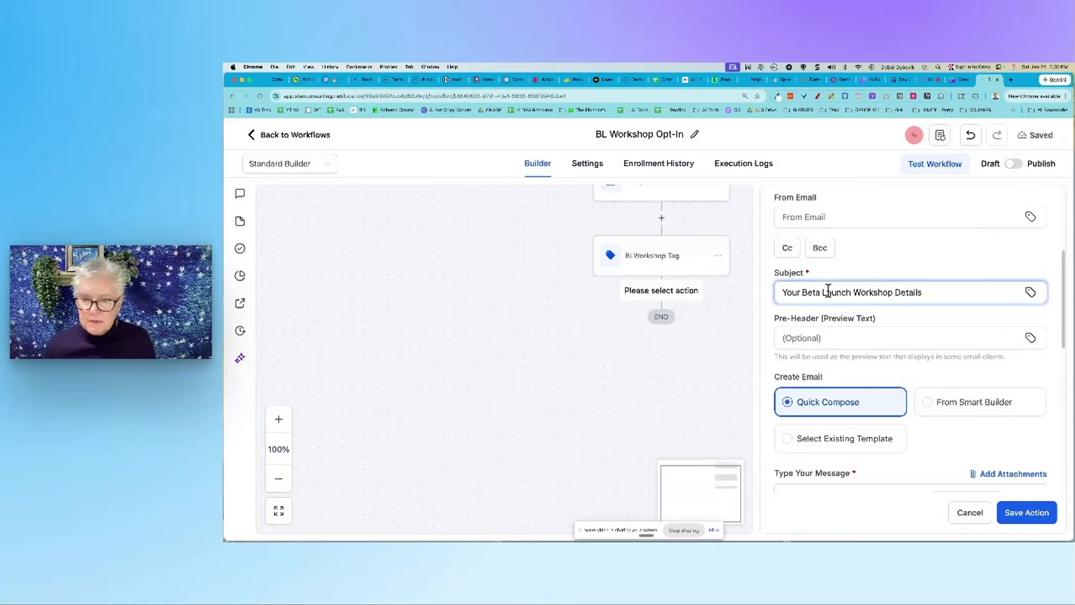
Write the email message "Thanks for signing up for this free workshop." with "Here's what to expect . . ." on a new line
scroll(832, 297, down, 5)
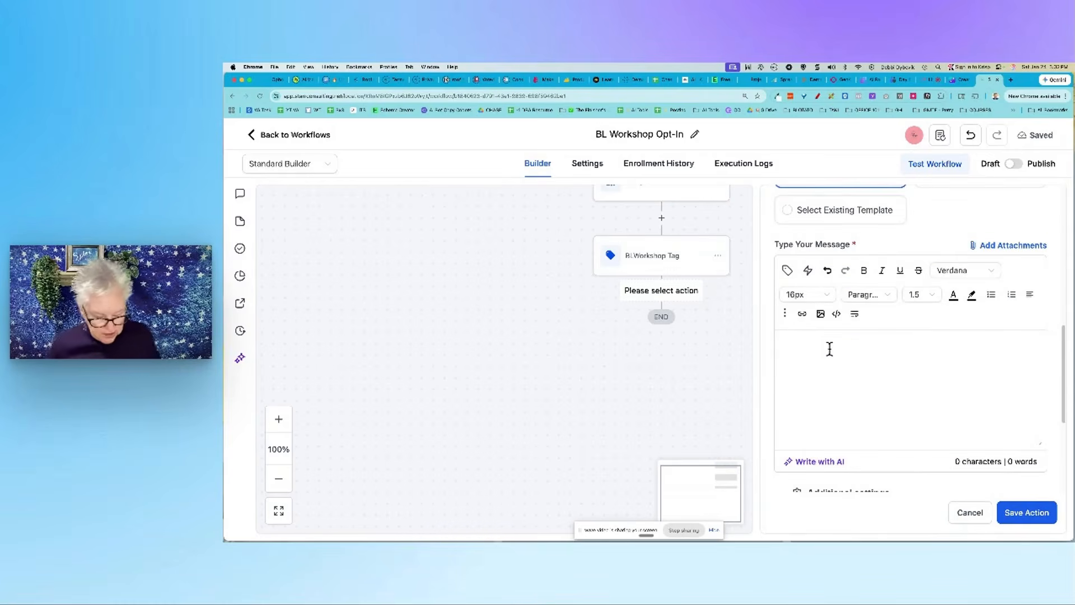
text(T)
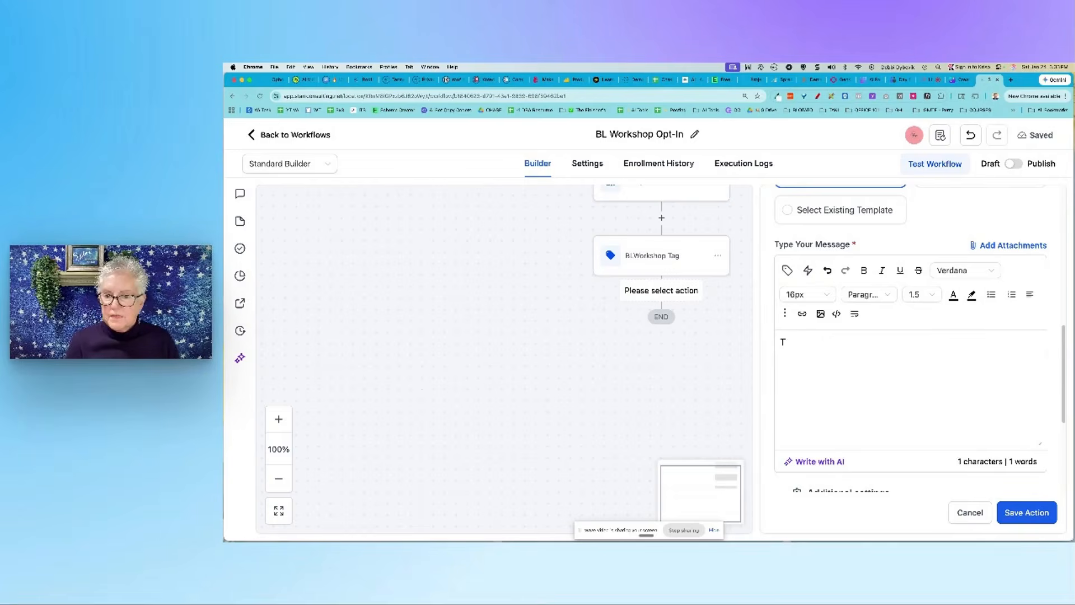
text(hanks for sig)
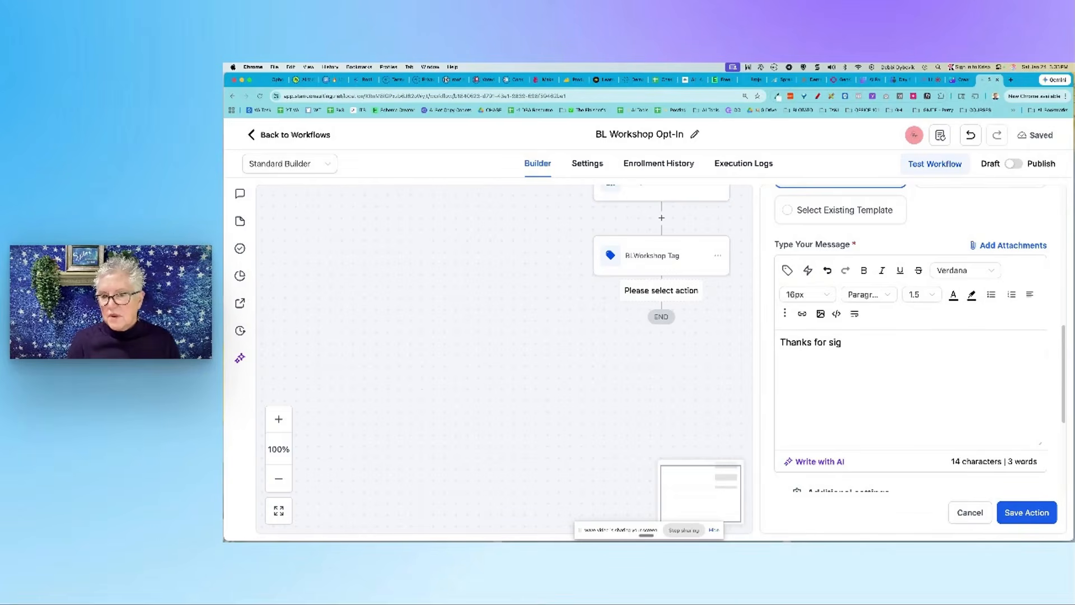
text(ning up for this free workshop.)
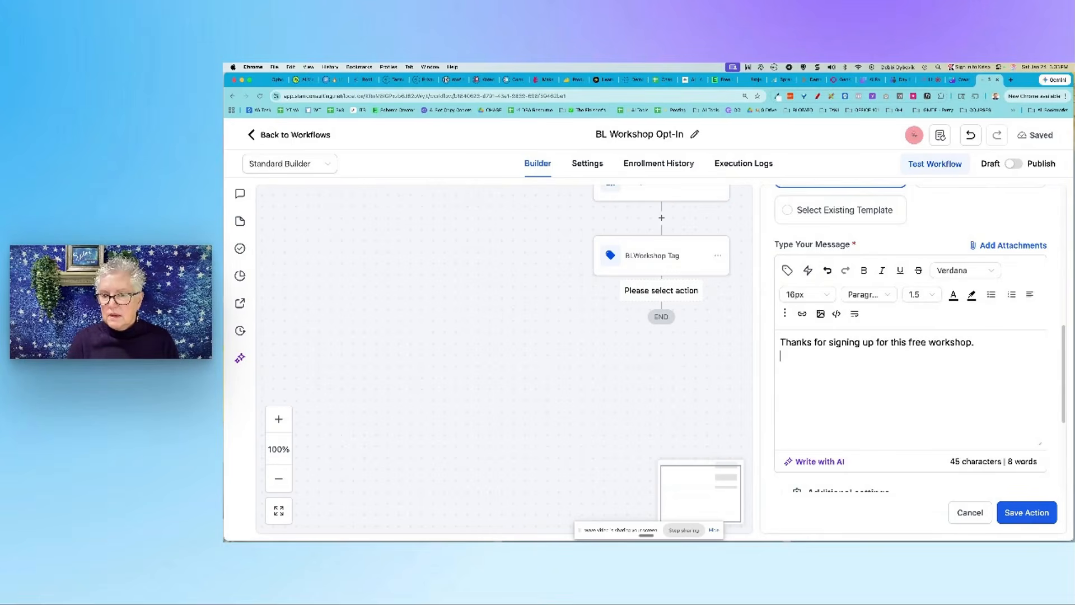
text( Here's what to expect . . .)
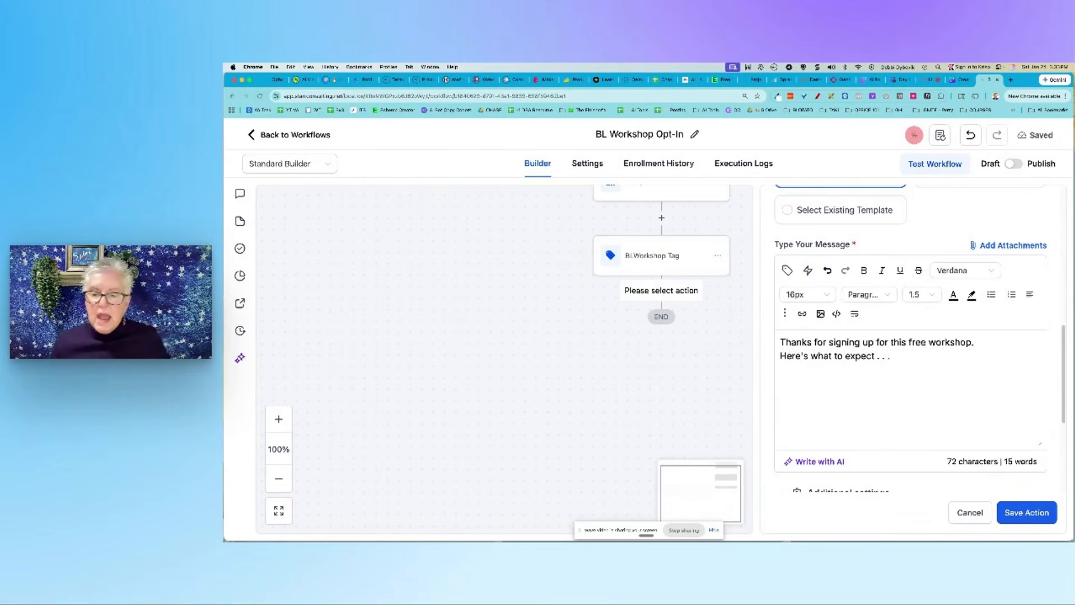
Look over the email's message, creation options and additional settings
scroll(897, 385, down, 5)
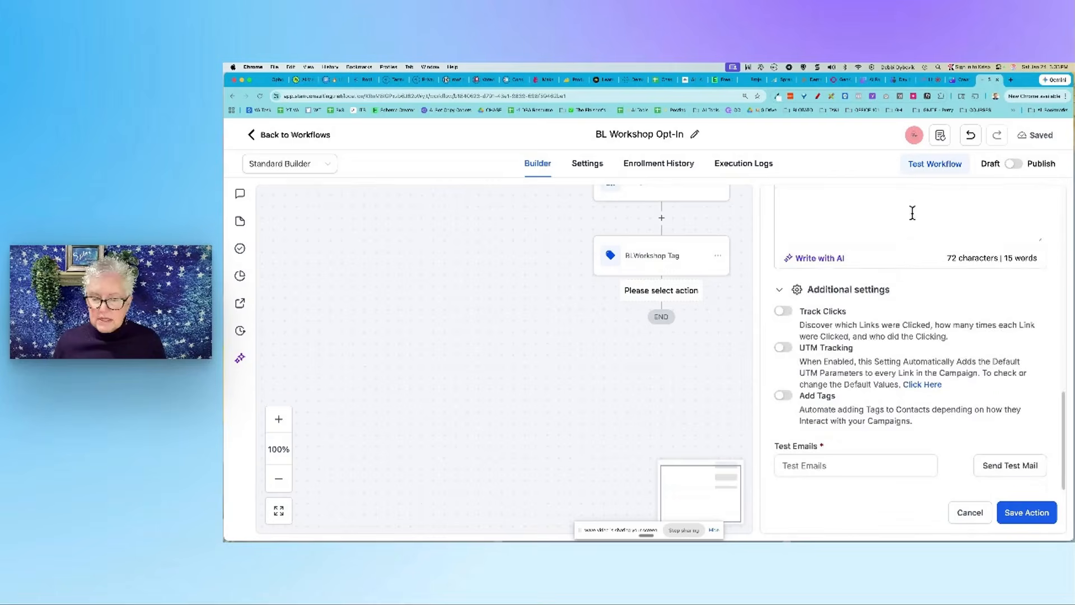
scroll(912, 211, up, 8)
scroll(900, 370, down, 3)
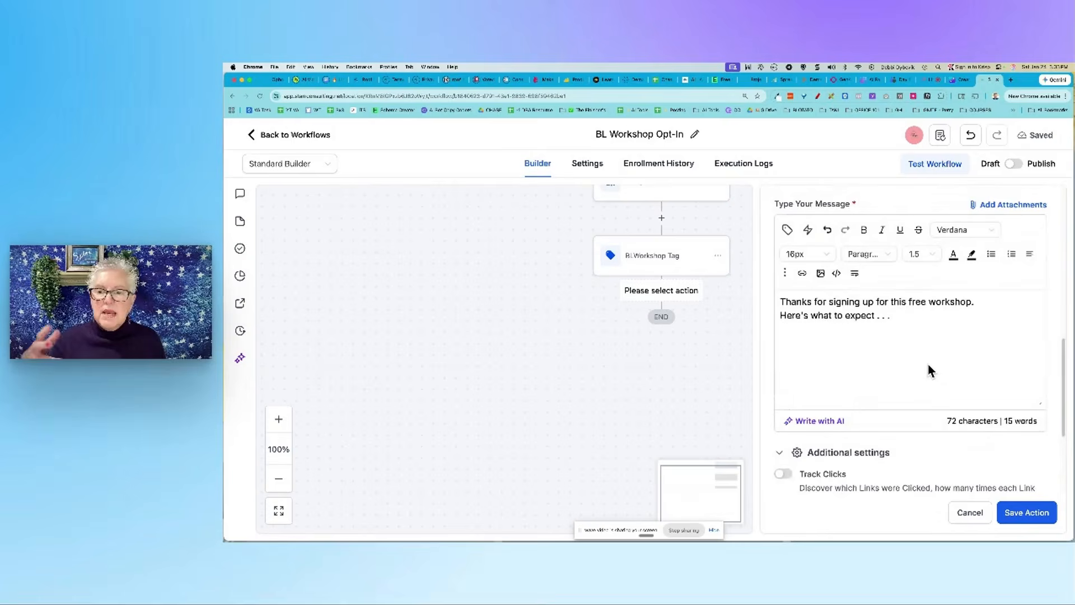
scroll(928, 367, down, 1)
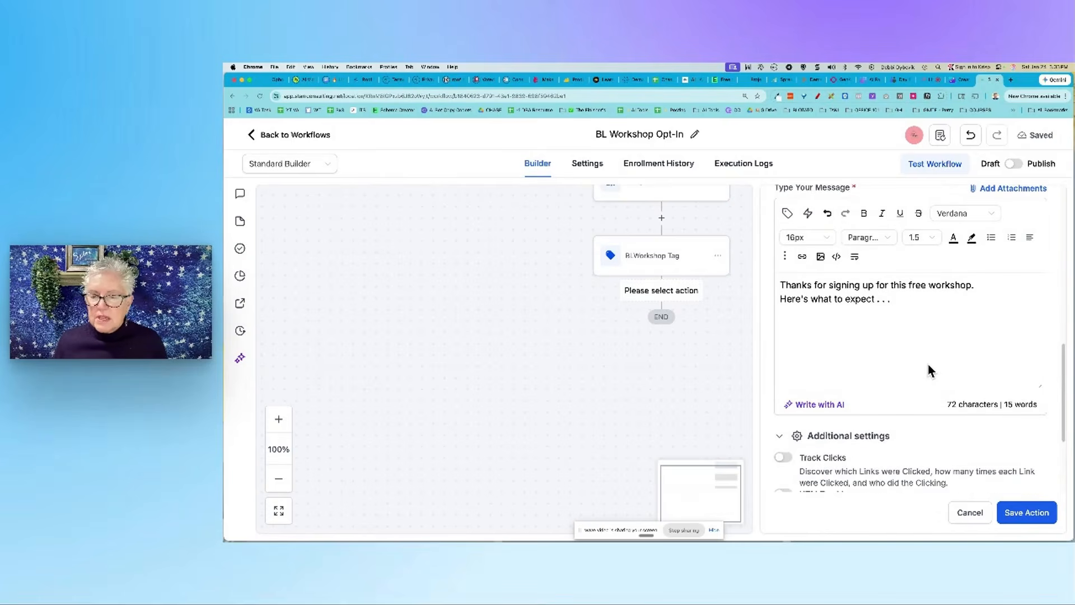
scroll(928, 365, up, 3)
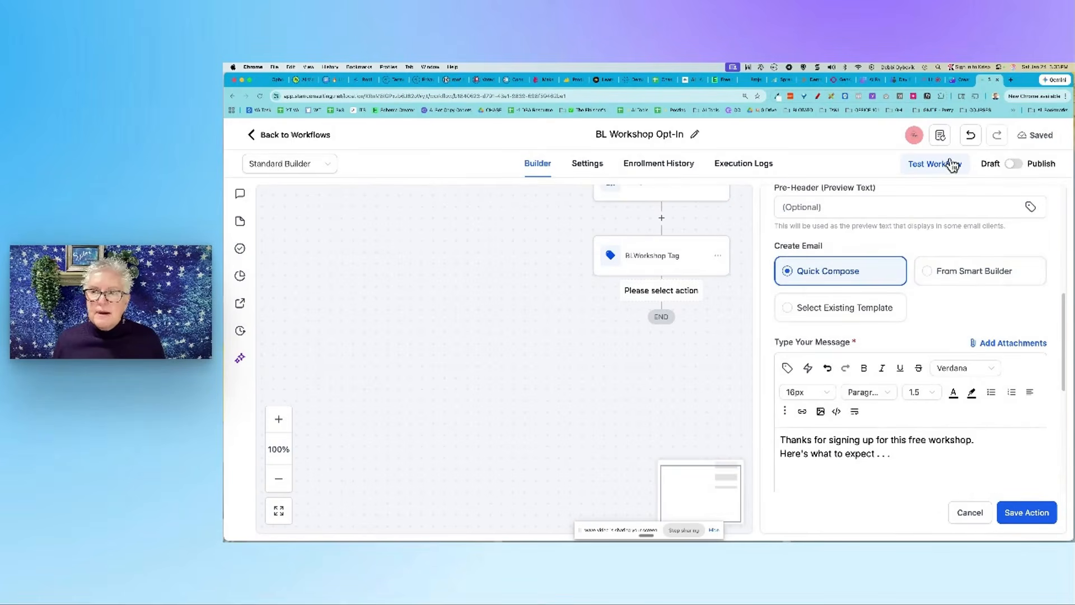
click(931, 86)
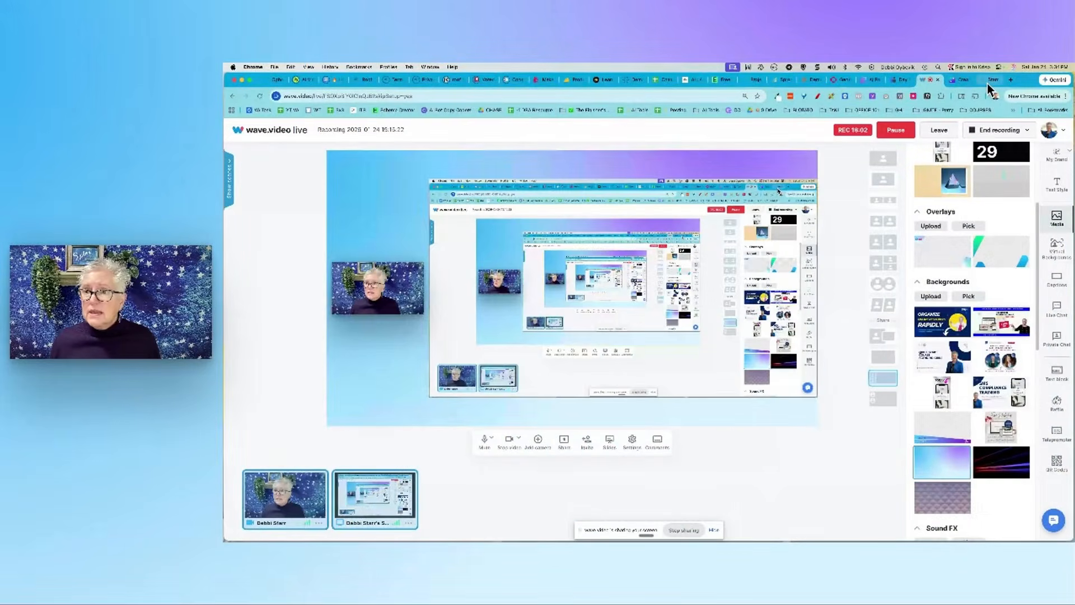
click(987, 83)
Check the email's message, additional settings and test email field, and save the email action
scroll(930, 403, down, 3)
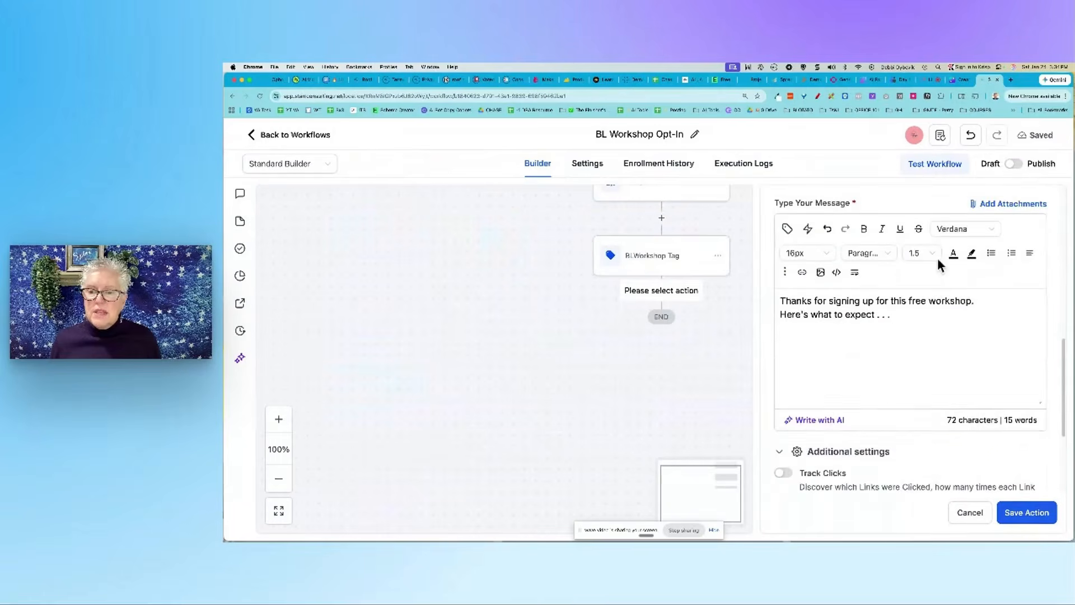
scroll(907, 321, down, 3)
scroll(908, 320, up, 2)
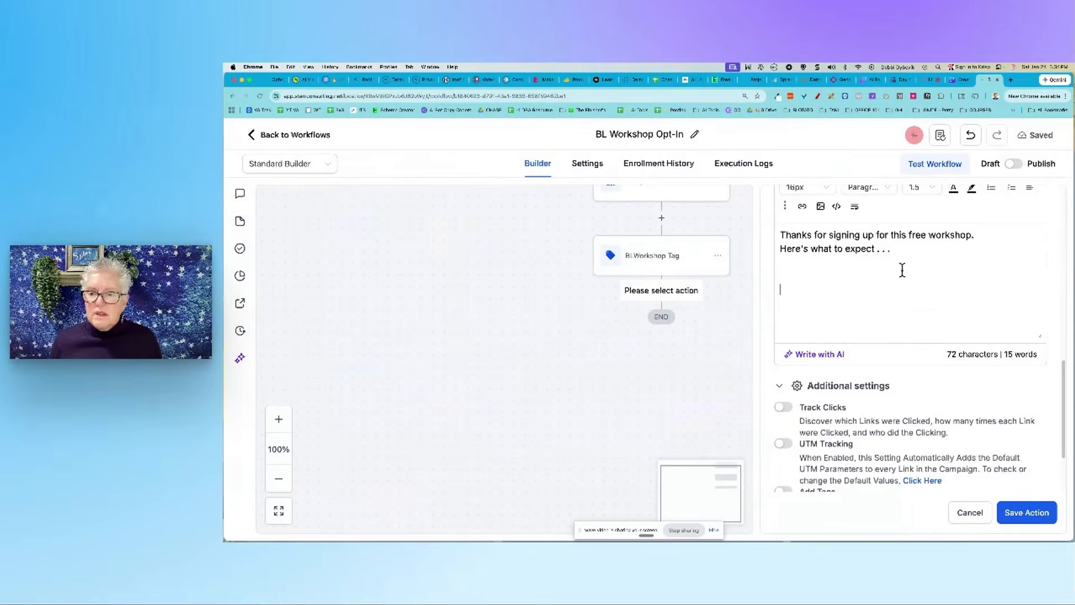
scroll(921, 280, up, 3)
scroll(920, 280, down, 5)
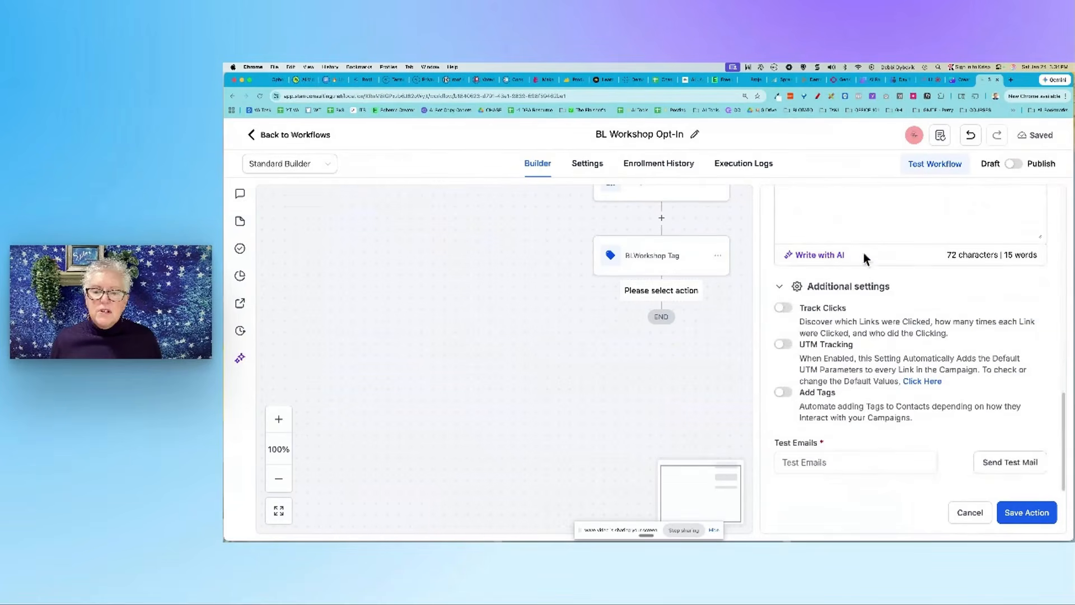
click(818, 463)
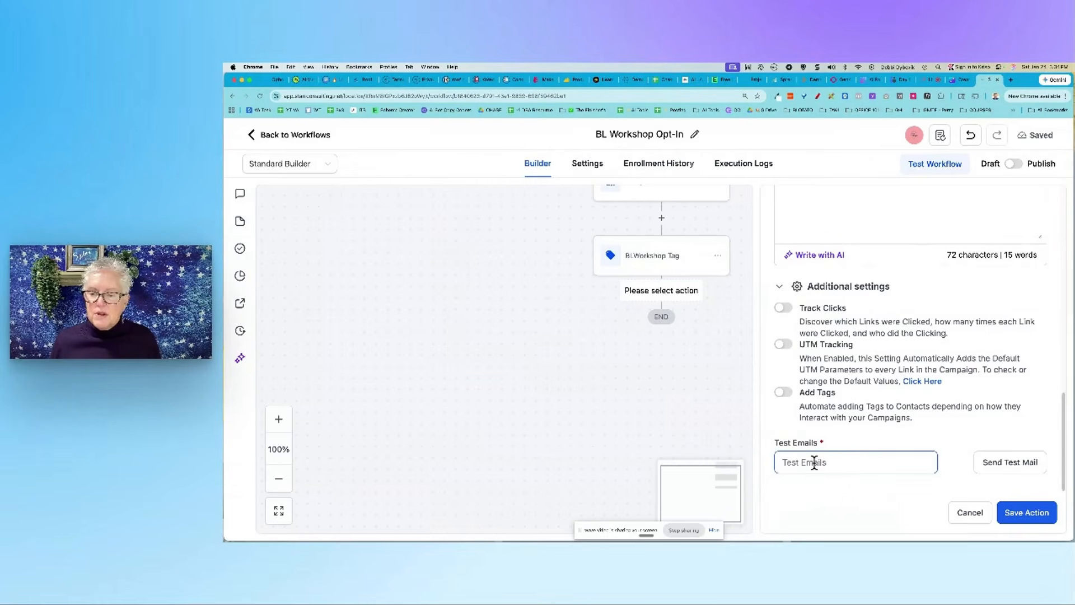
click(1027, 513)
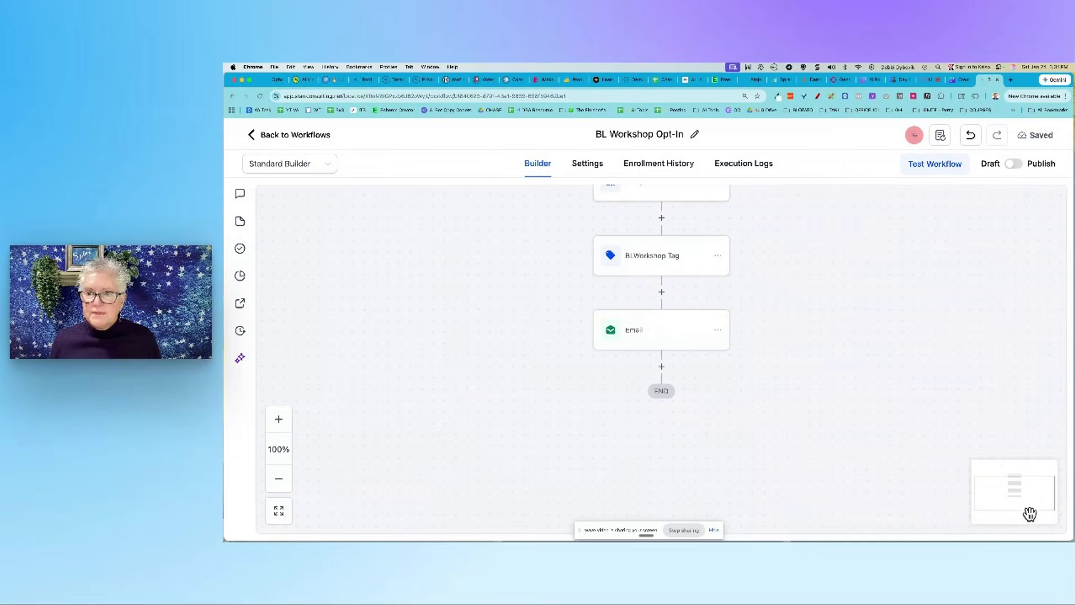
Review the workflow sequence from the form trigger down to the email action
scroll(920, 375, up, 2)
scroll(920, 375, up, 6)
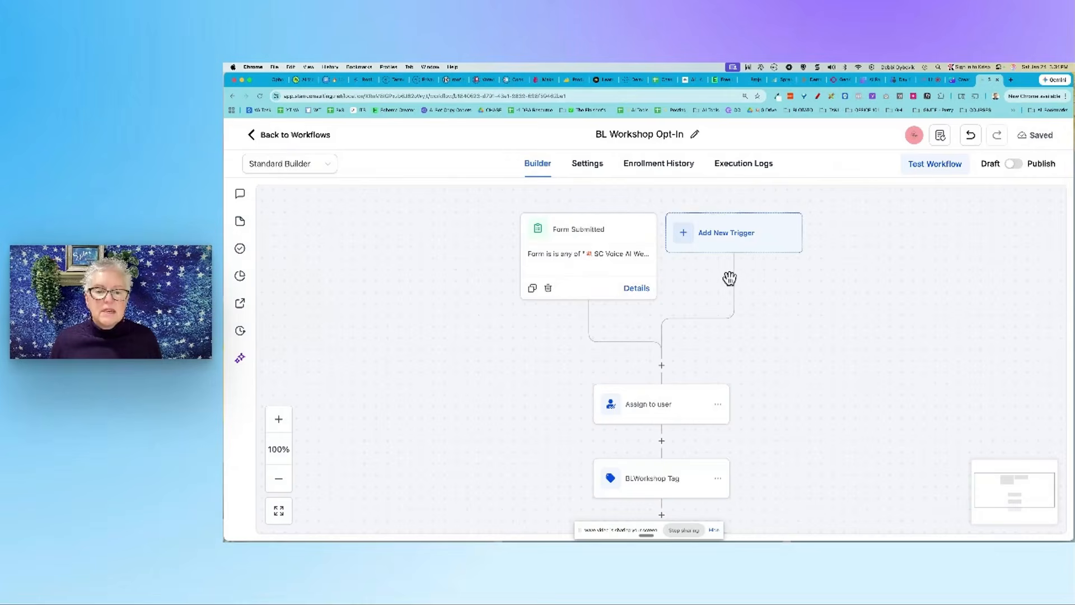
scroll(737, 275, down, 2)
scroll(773, 334, down, 3)
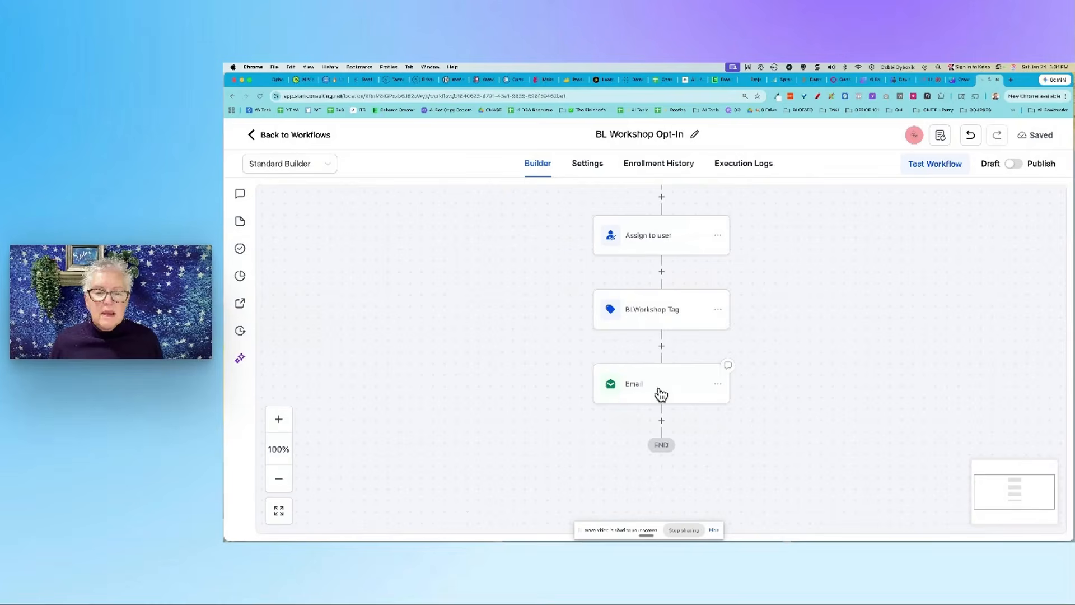
Publish the BL Workshop Opt-In workflow, save it and return to the workflow list
scroll(826, 379, up, 3)
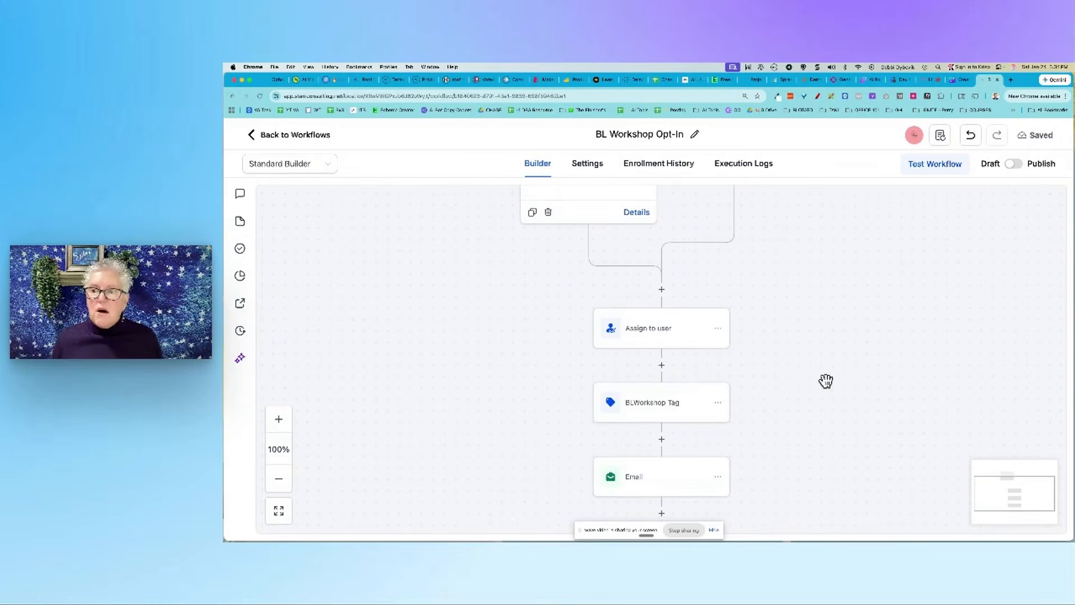
click(1016, 164)
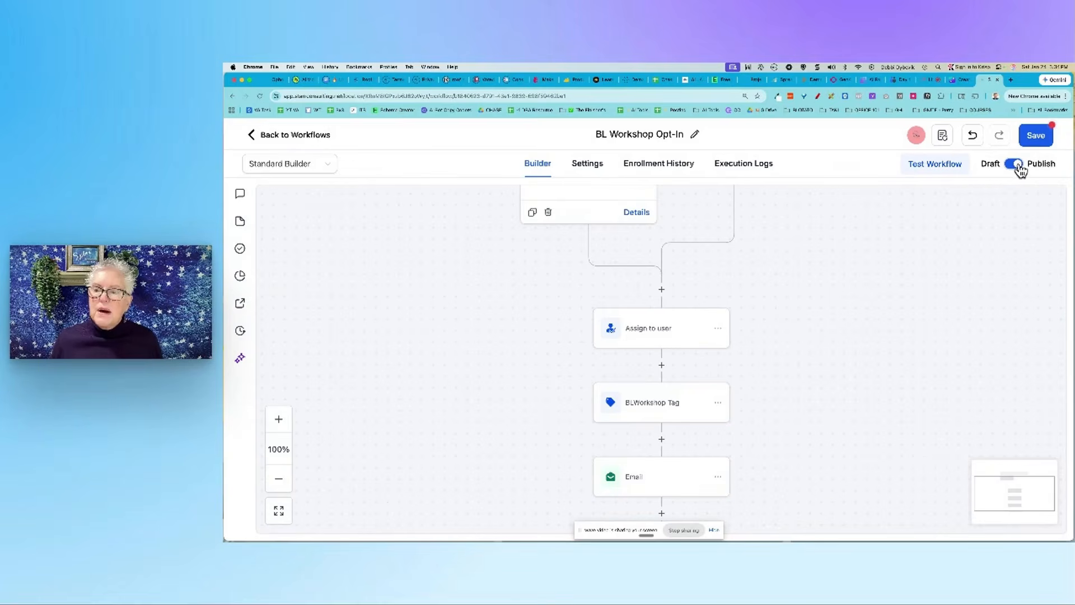
click(1037, 136)
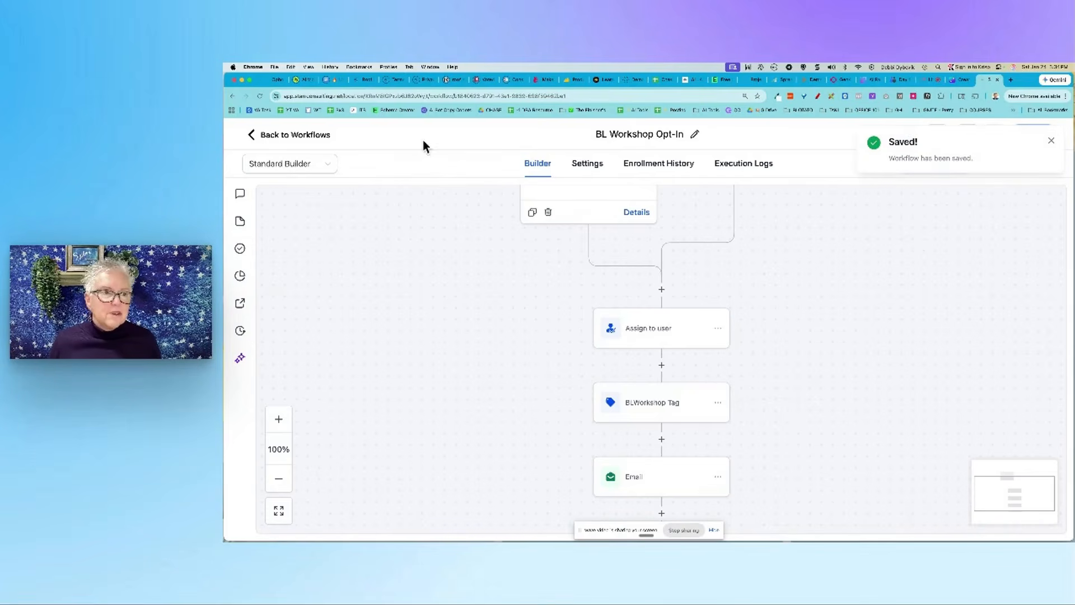
click(271, 137)
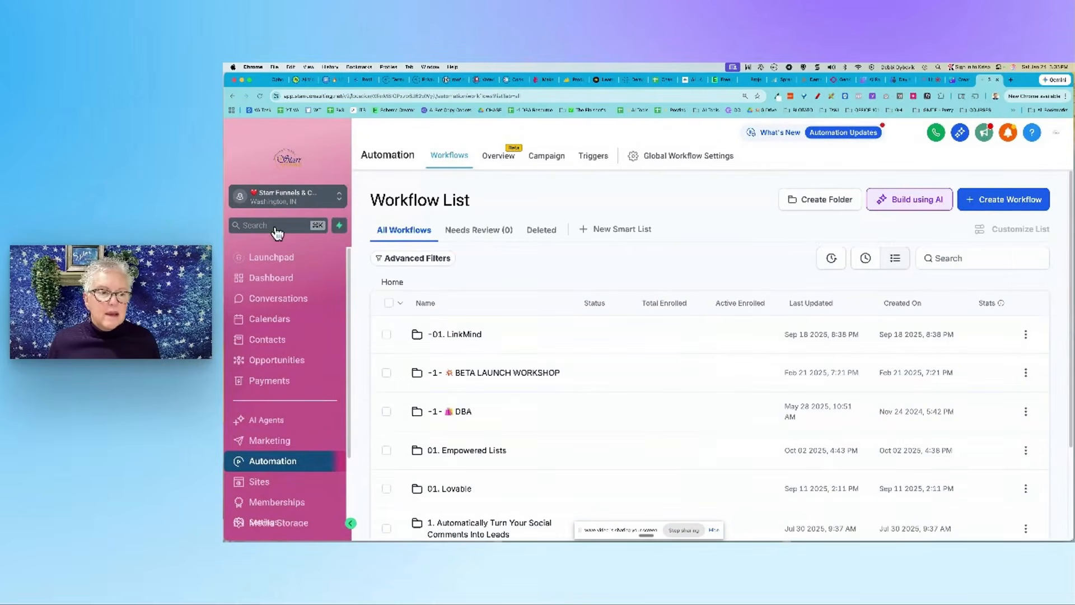
Find the Land Page TEST funnel among the recent funnels, open it and check its live page
click(263, 485)
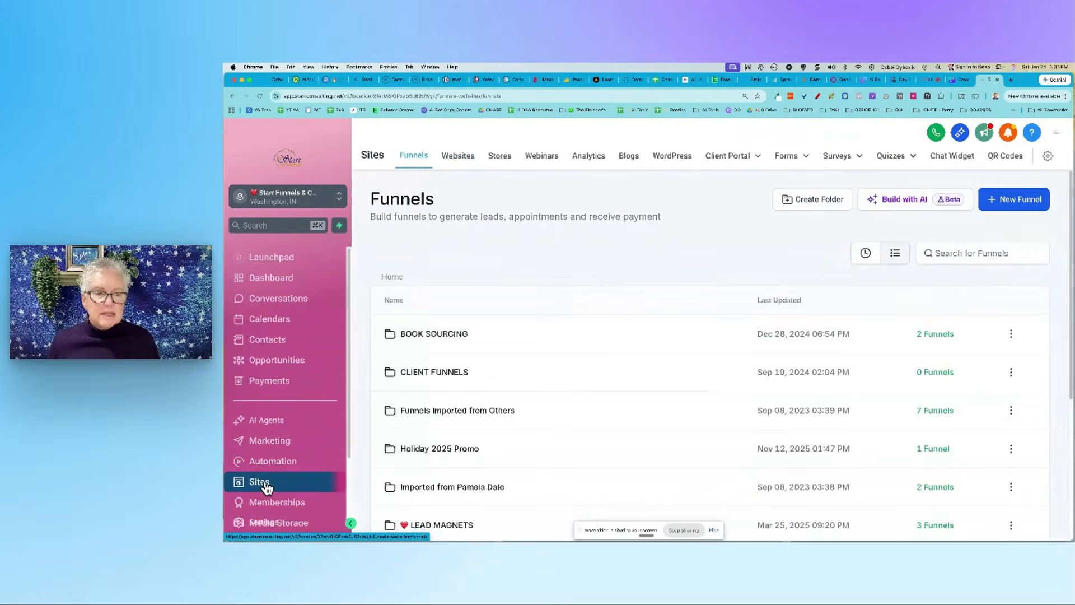
click(865, 254)
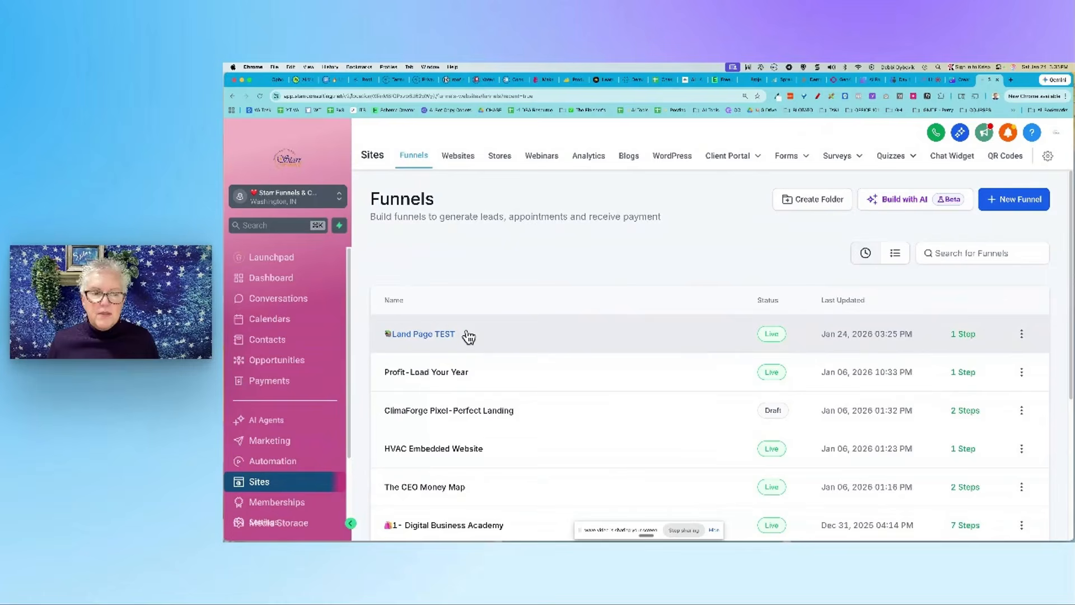
click(432, 335)
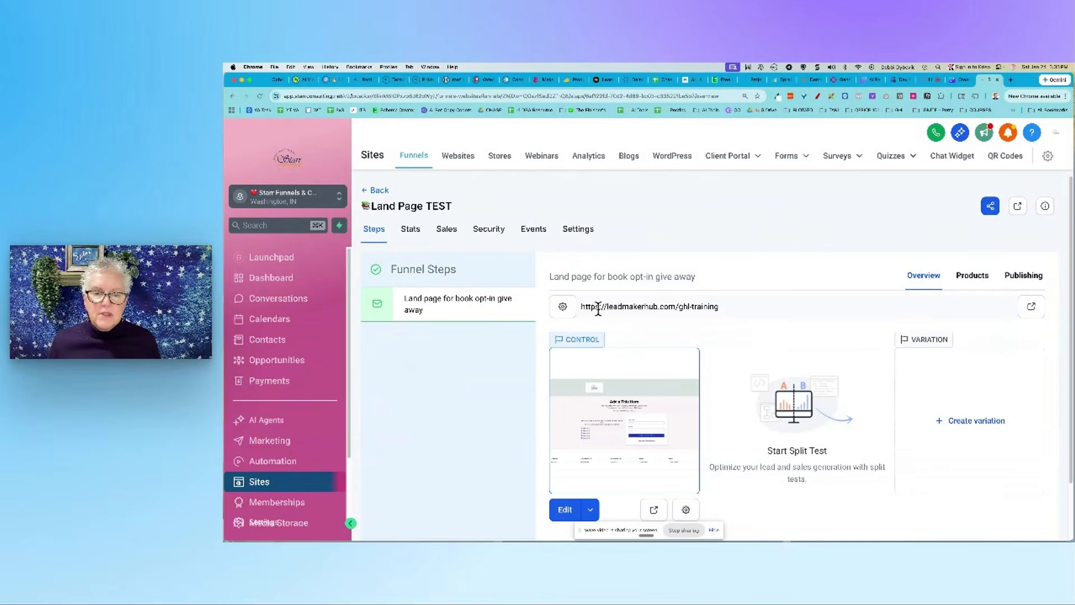
click(1031, 306)
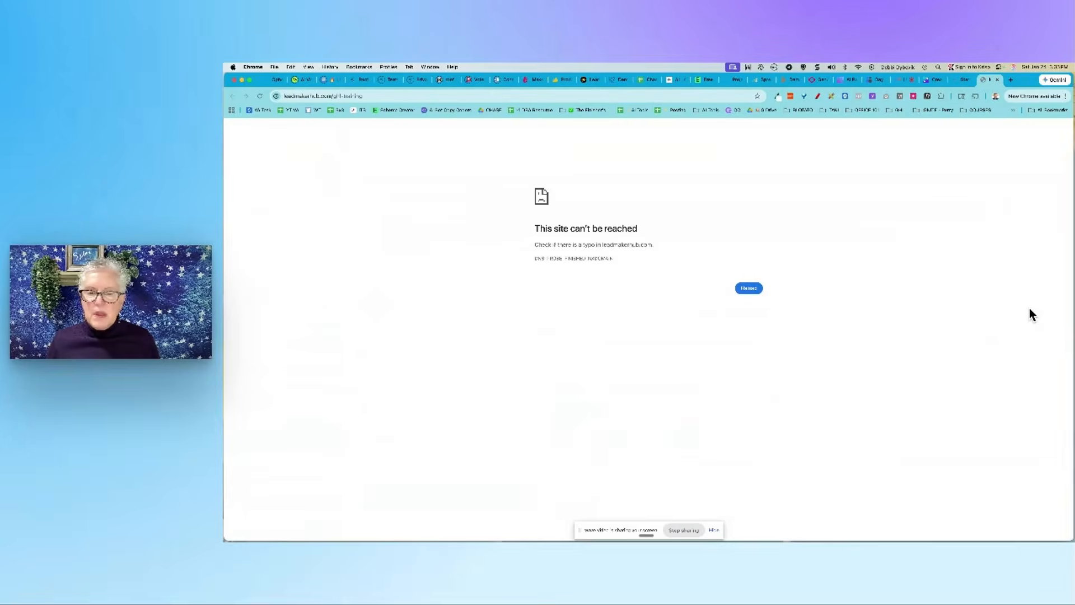
click(997, 80)
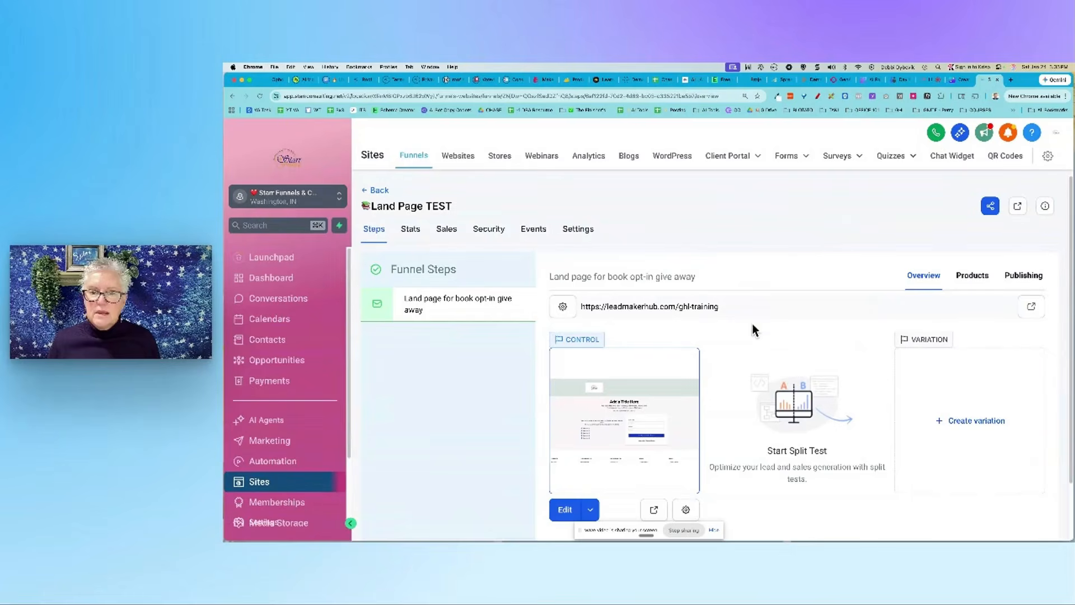
Change the funnel's domain to starrfunnels.com, confirming with CHANGE, and try the live page
click(577, 230)
click(792, 320)
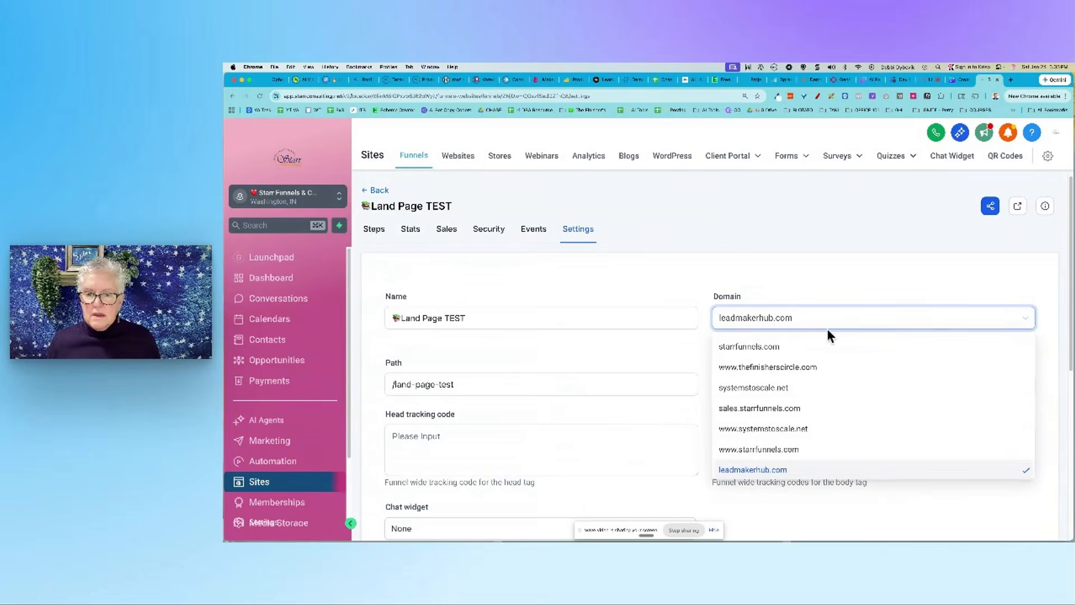
click(794, 348)
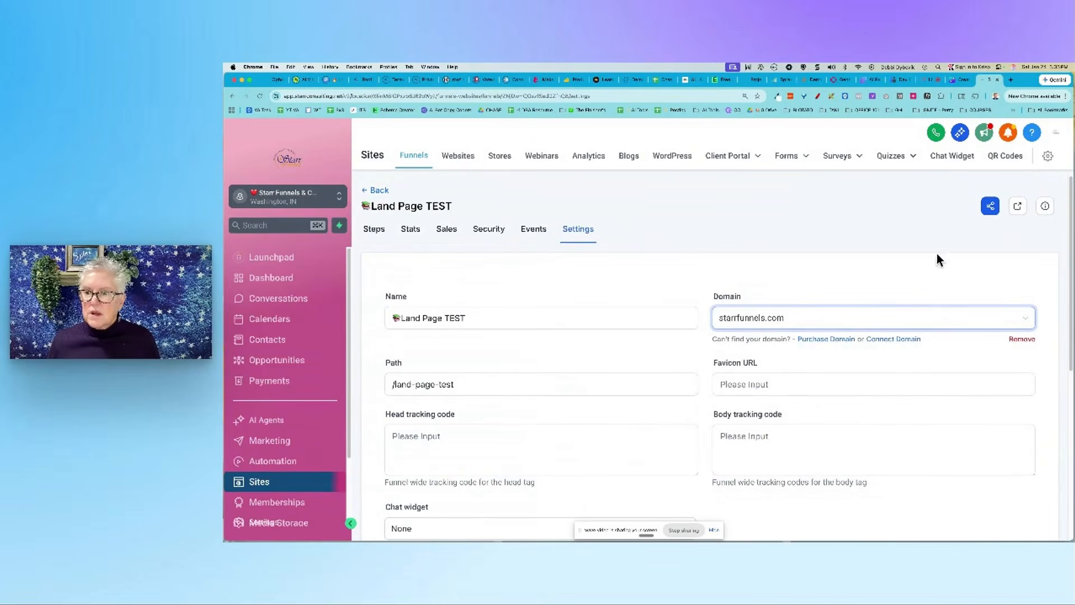
scroll(952, 336, down, 10)
click(1018, 456)
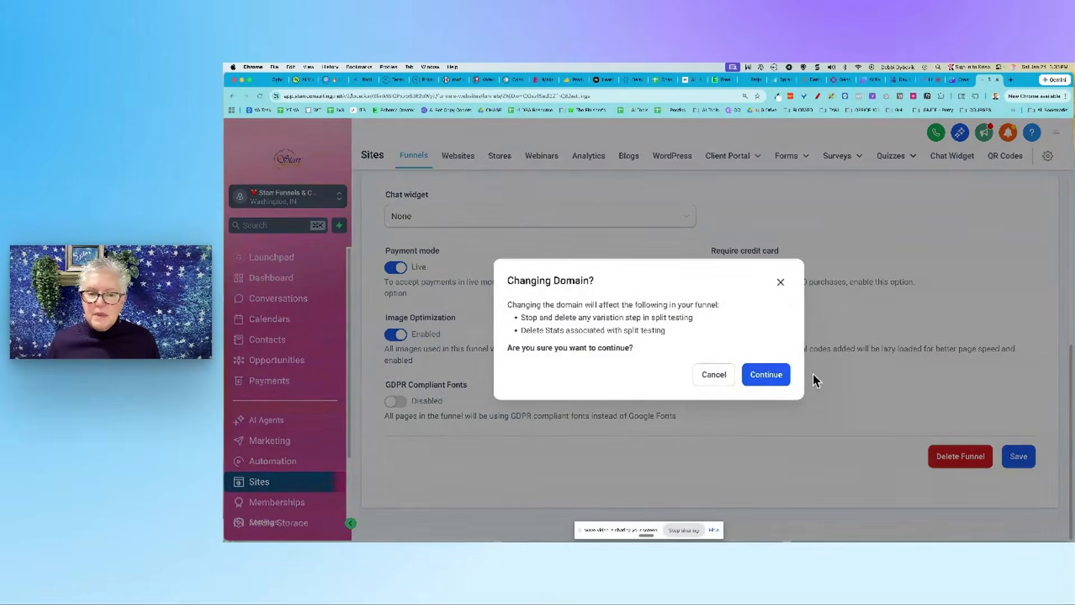
click(781, 378)
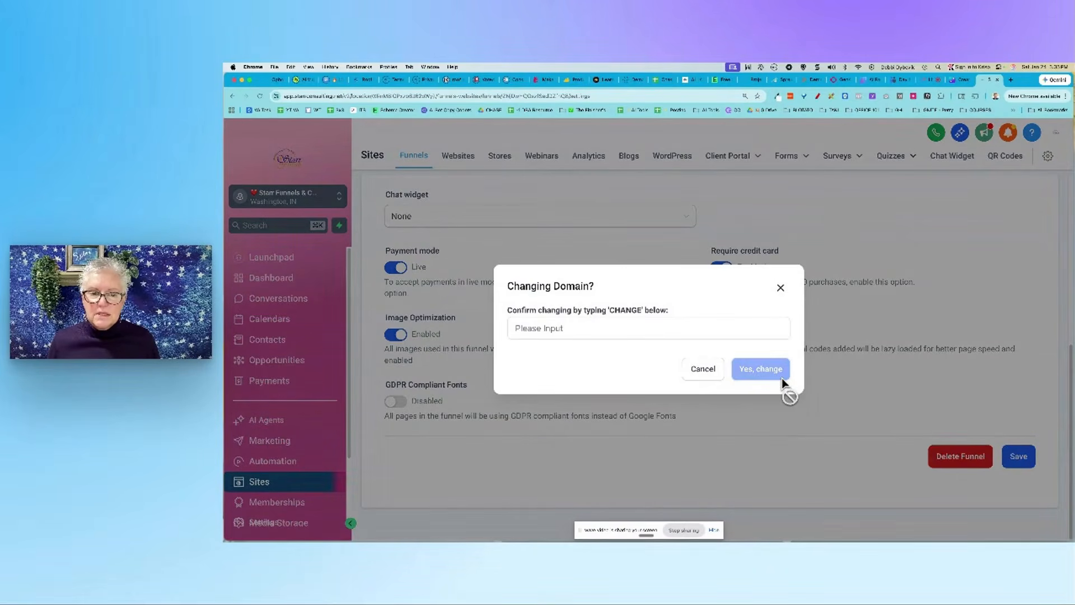
click(686, 331)
text(CHANGE)
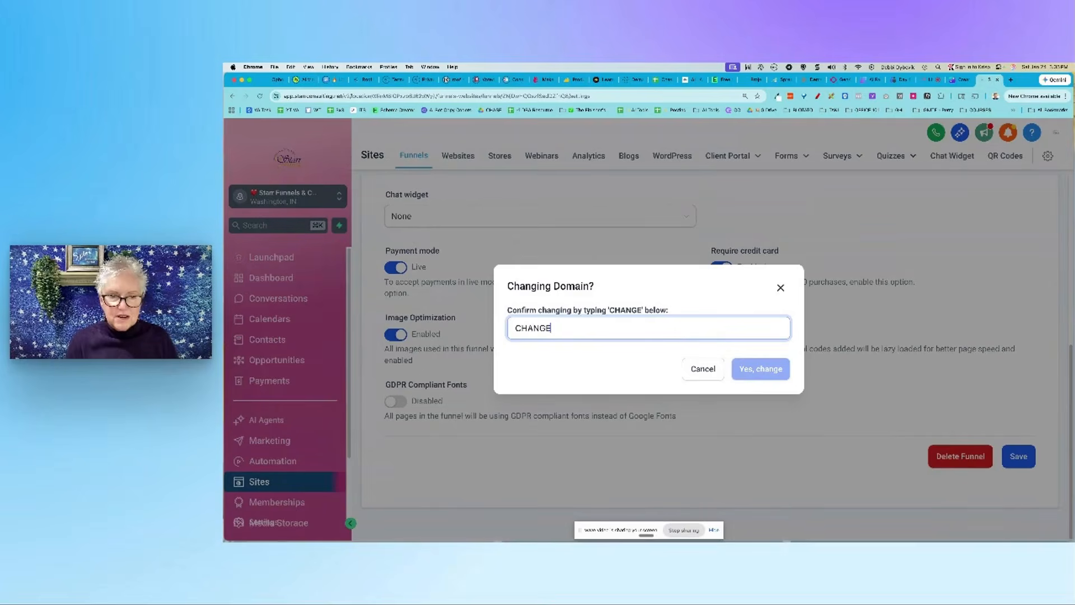
click(750, 371)
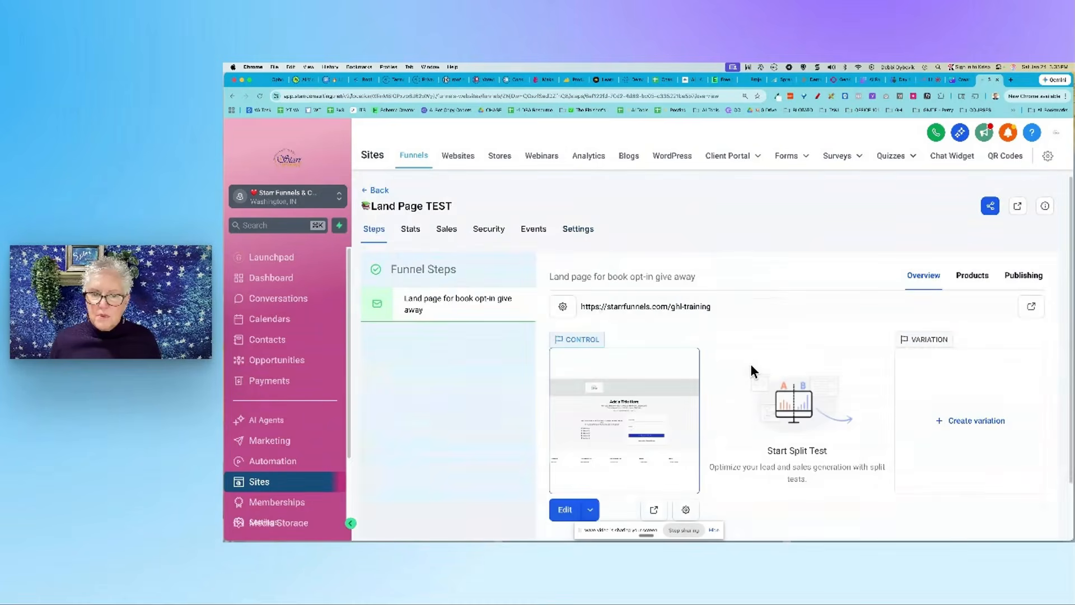
click(1031, 307)
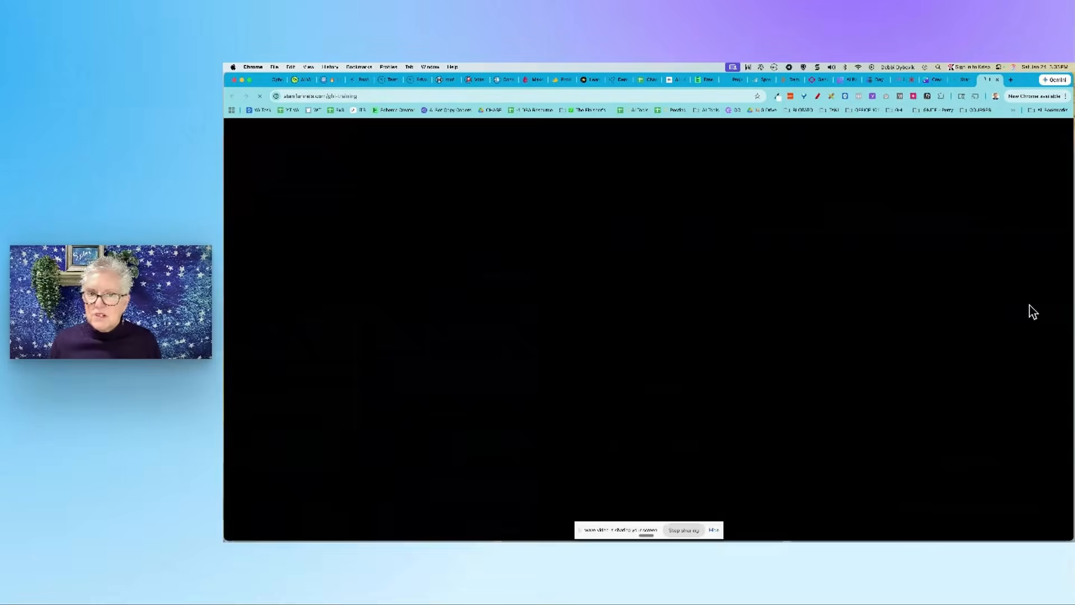
click(998, 81)
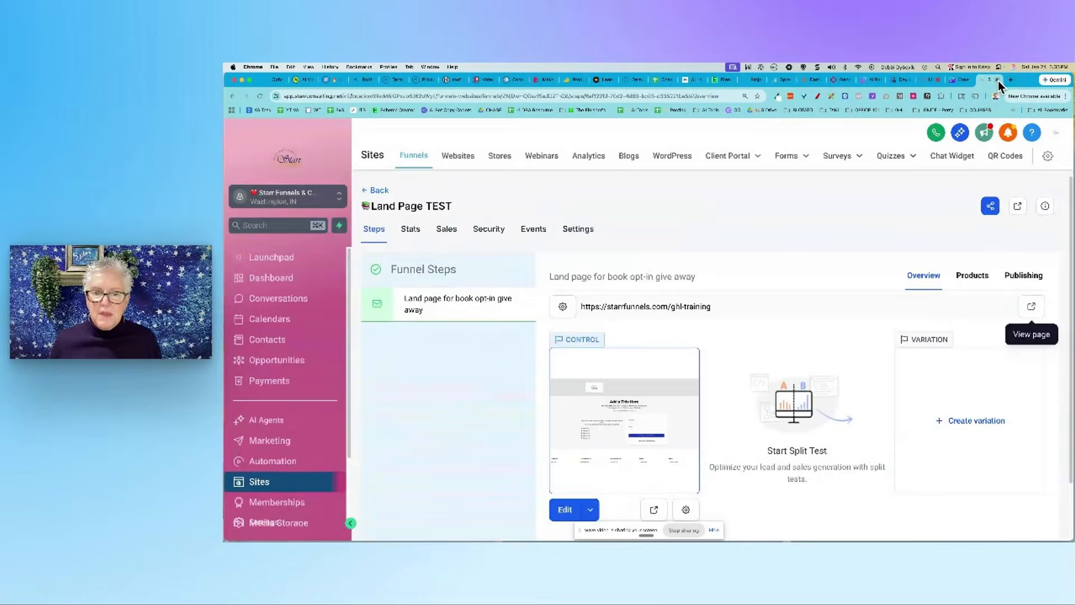
Set the funnel's domain to thefinisherscircle.com, save the settings and confirm with CHANGE
click(575, 235)
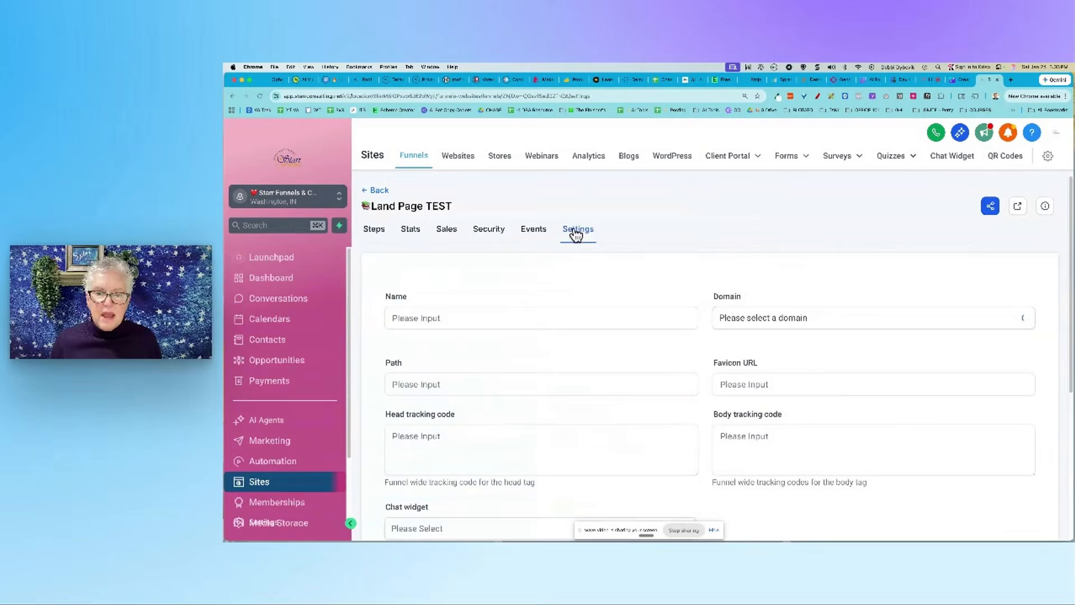
click(816, 315)
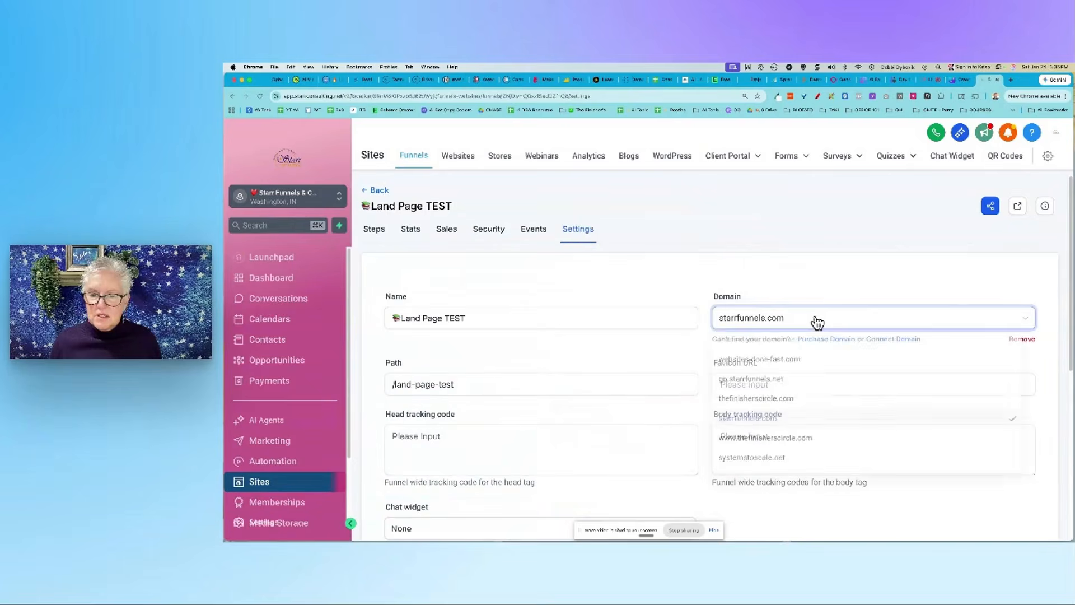
click(827, 401)
scroll(929, 381, down, 5)
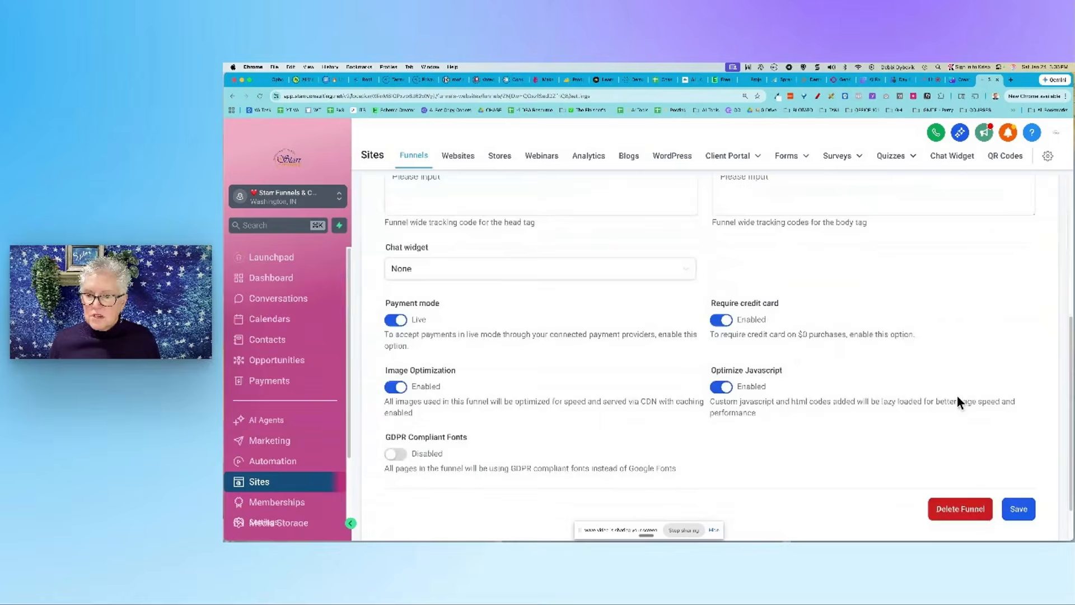
click(1018, 509)
click(789, 374)
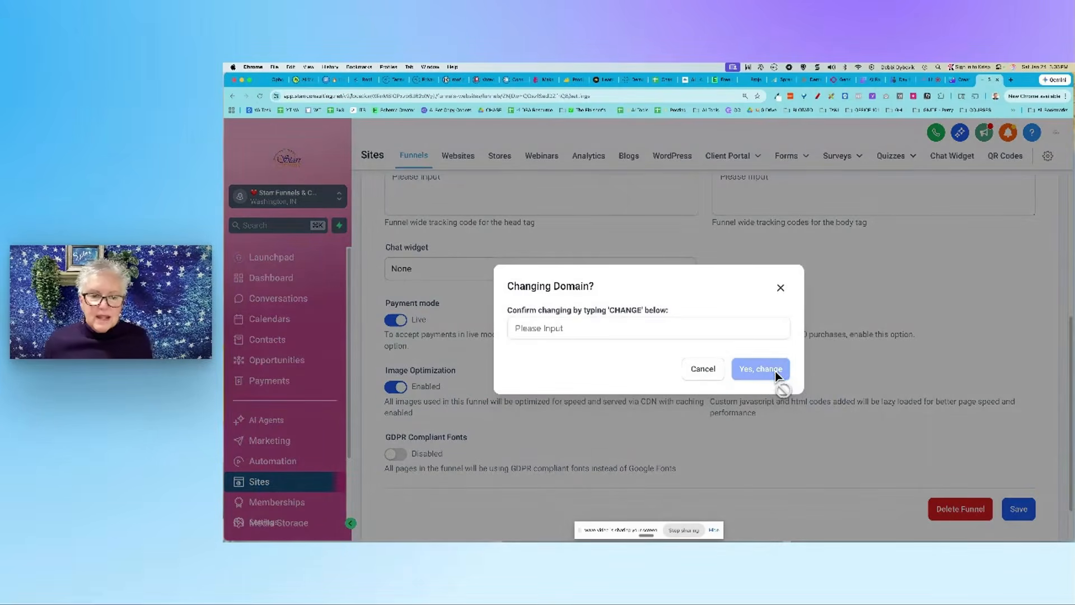
click(670, 326)
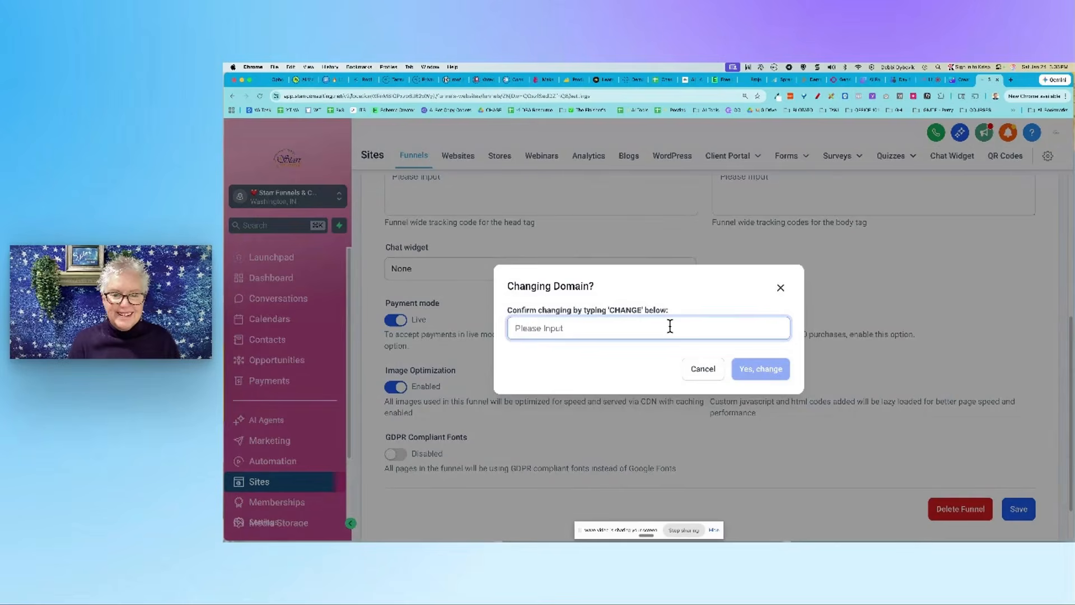
text(CHANGE)
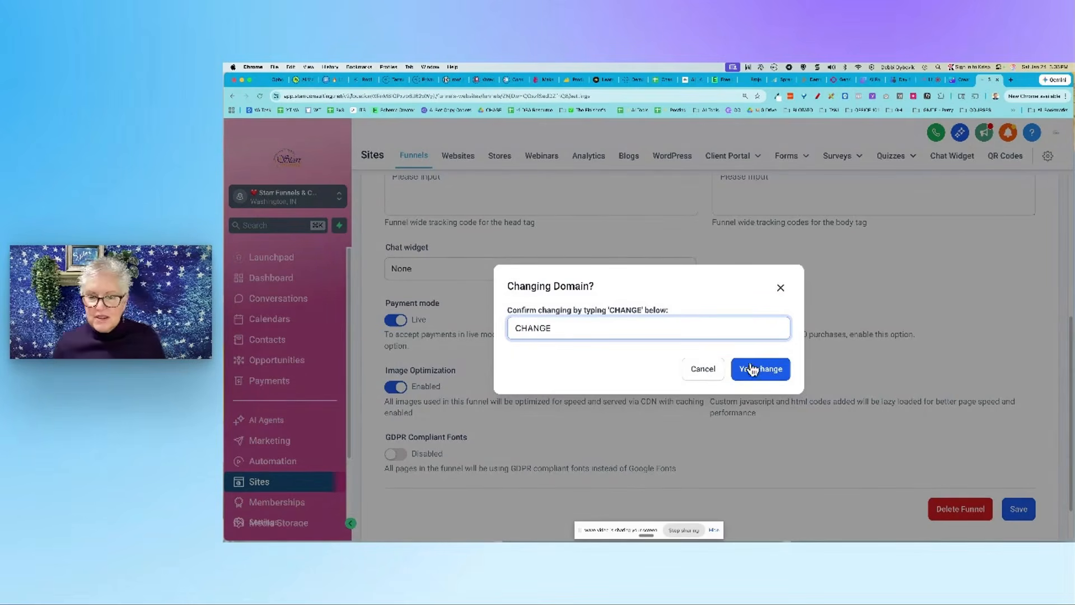
click(752, 369)
click(756, 365)
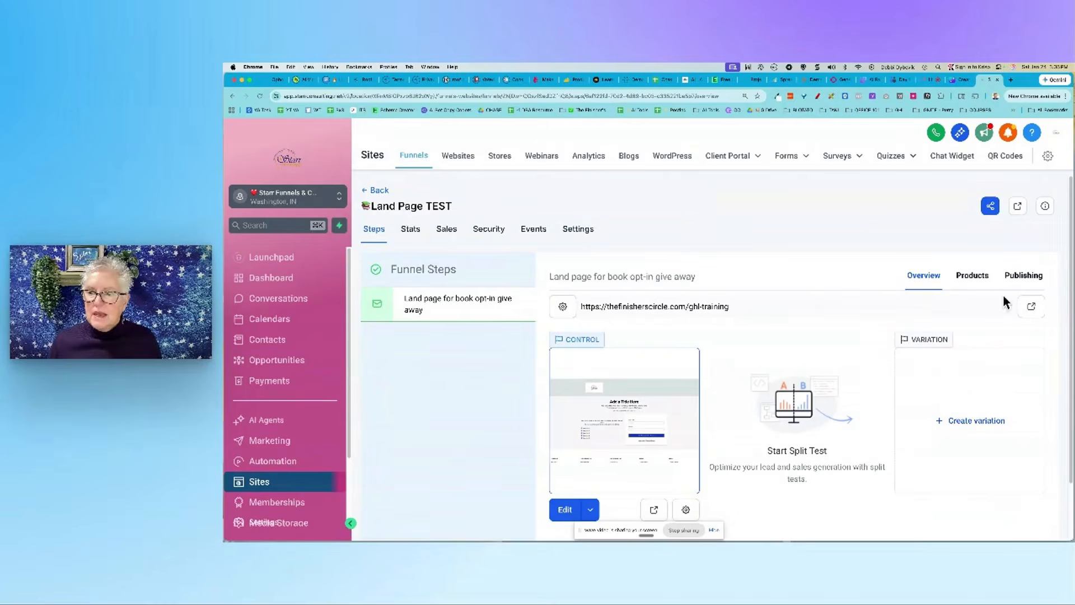
View the live landing page and check the path in its web address
click(1031, 308)
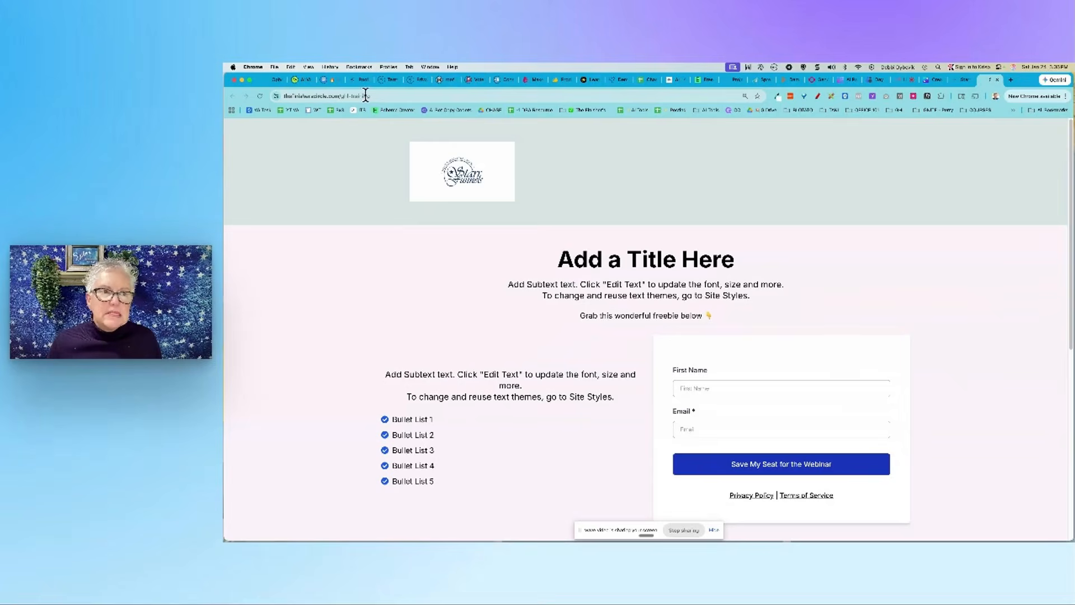
click(341, 96)
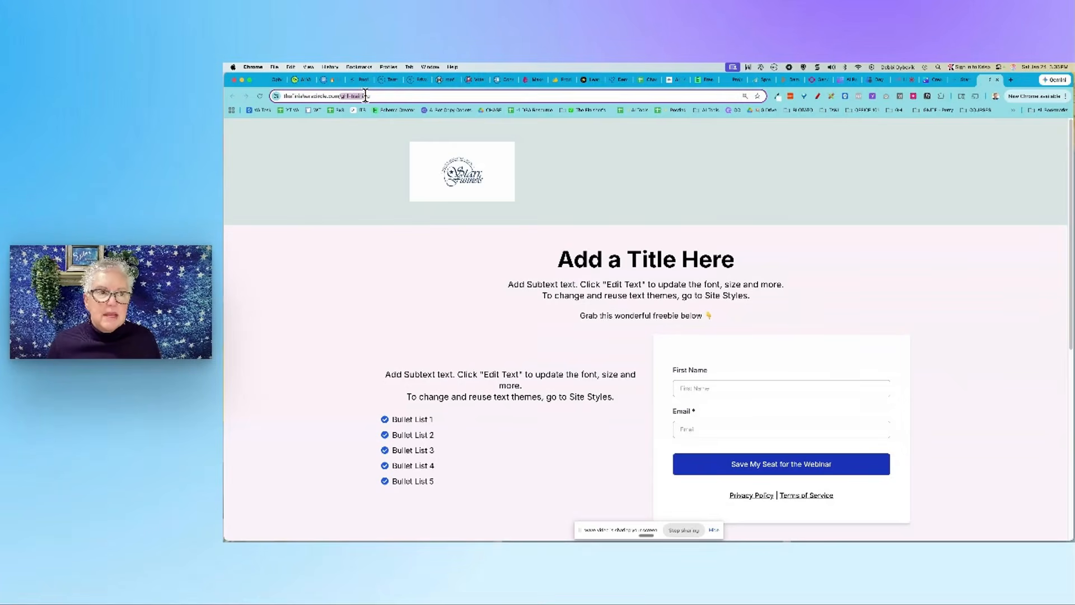
drag(359, 96, 408, 96)
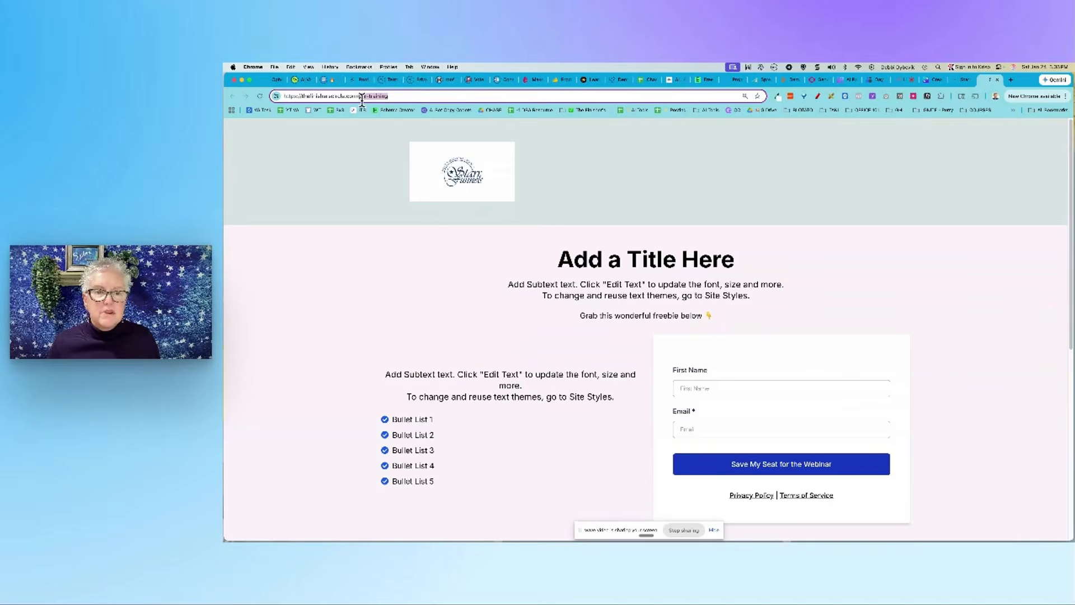
Submit the live opt-in form with a test first name and email address to register for the webinar
click(764, 389)
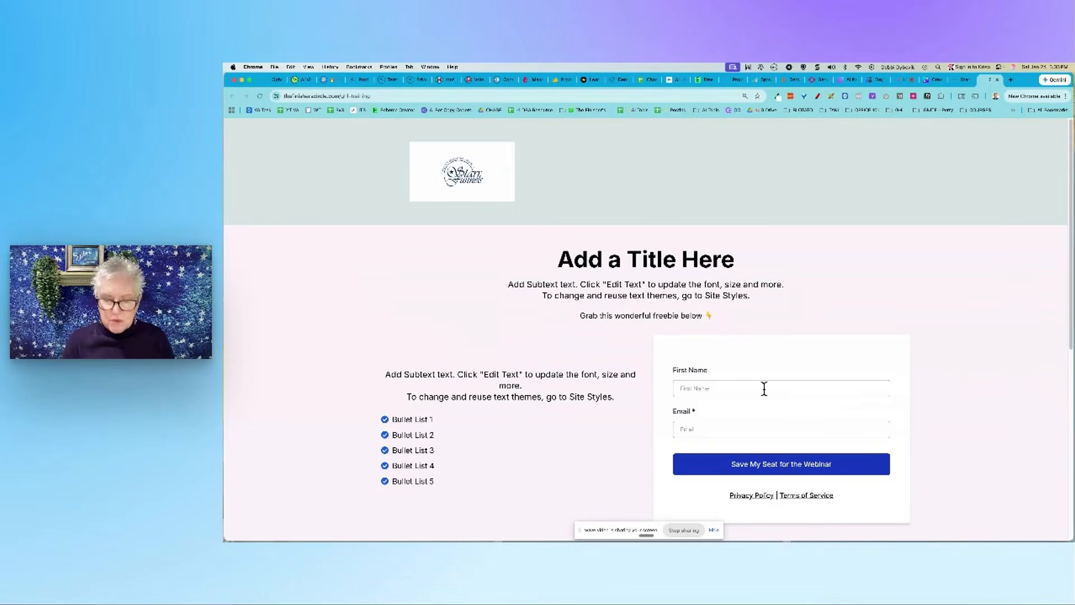
text(cebTEST)
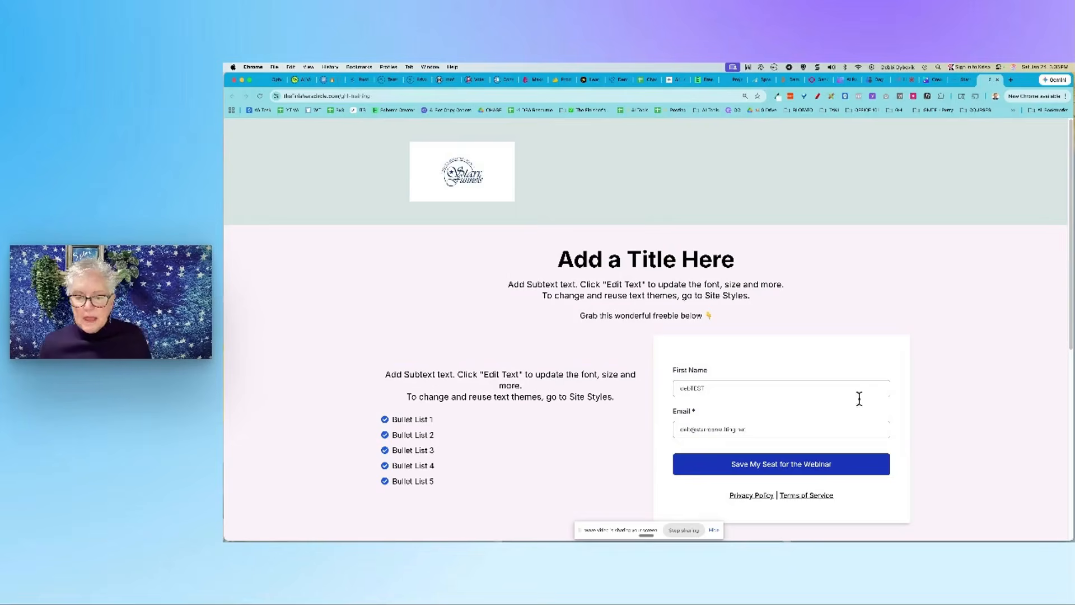
click(810, 470)
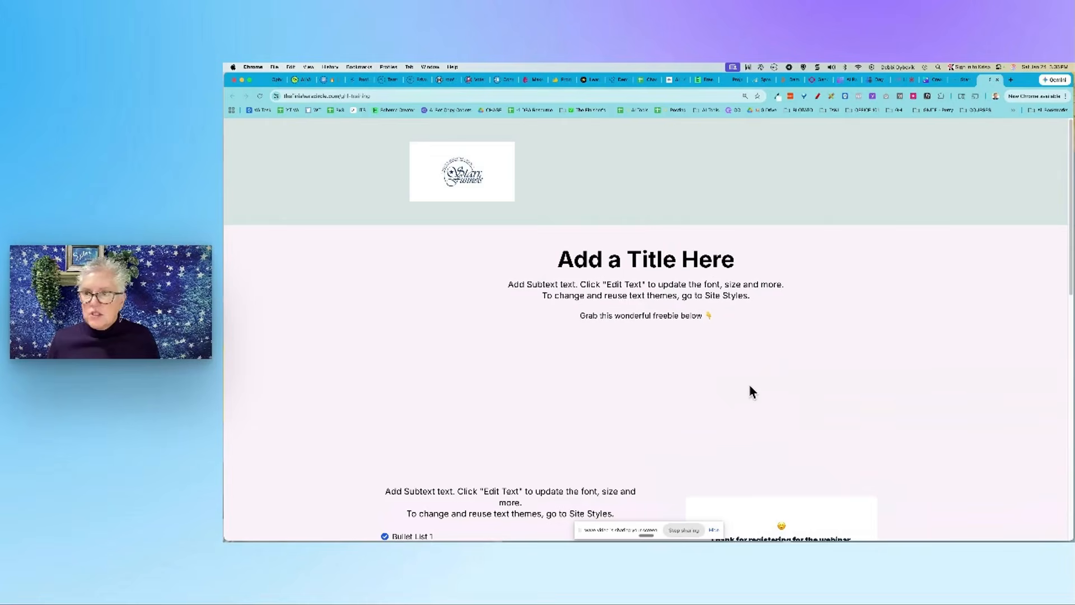
Search the contacts for the test opt-in's first name and review the matching test contact's tags, fields and activity
click(966, 84)
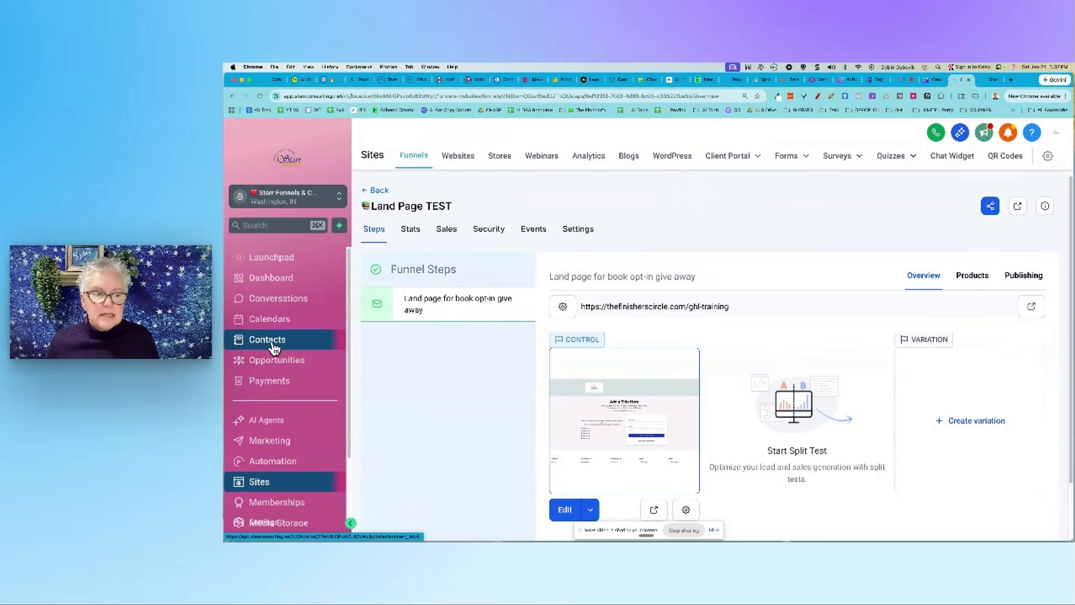
click(274, 347)
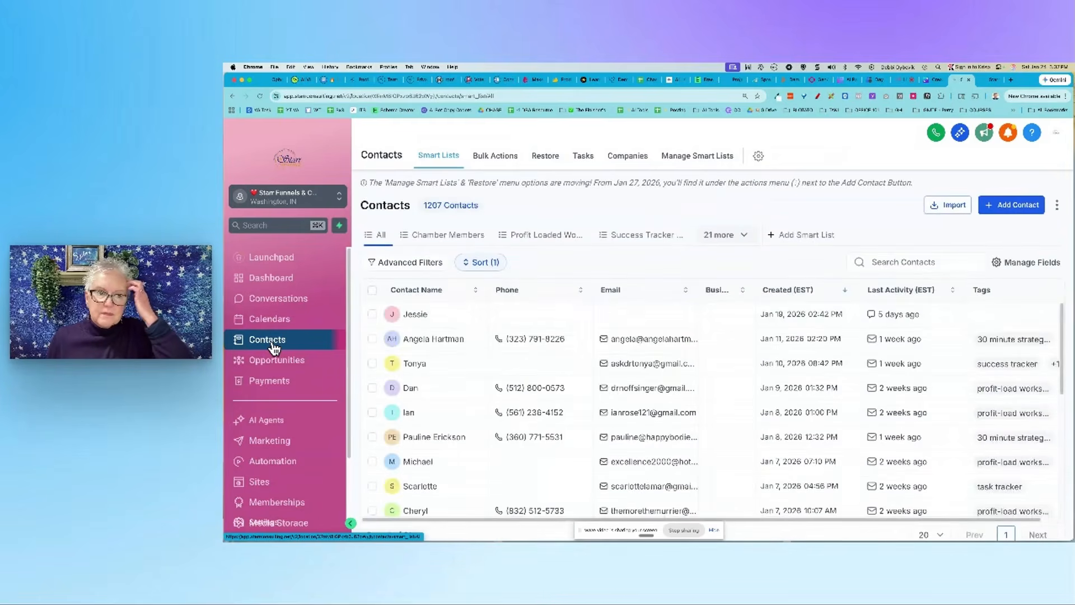
click(927, 261)
text(deb)
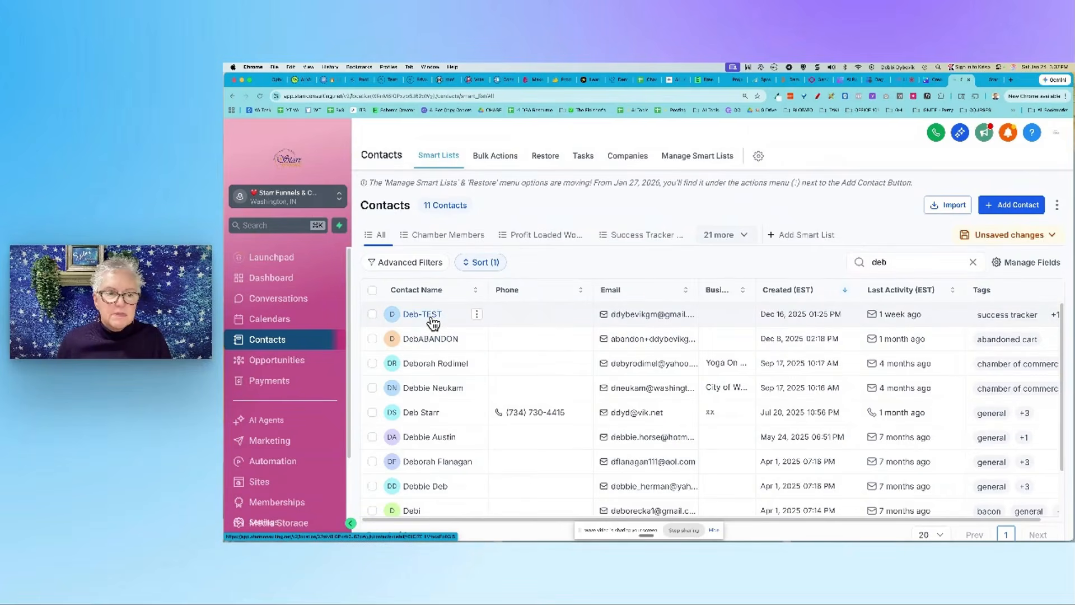
click(431, 316)
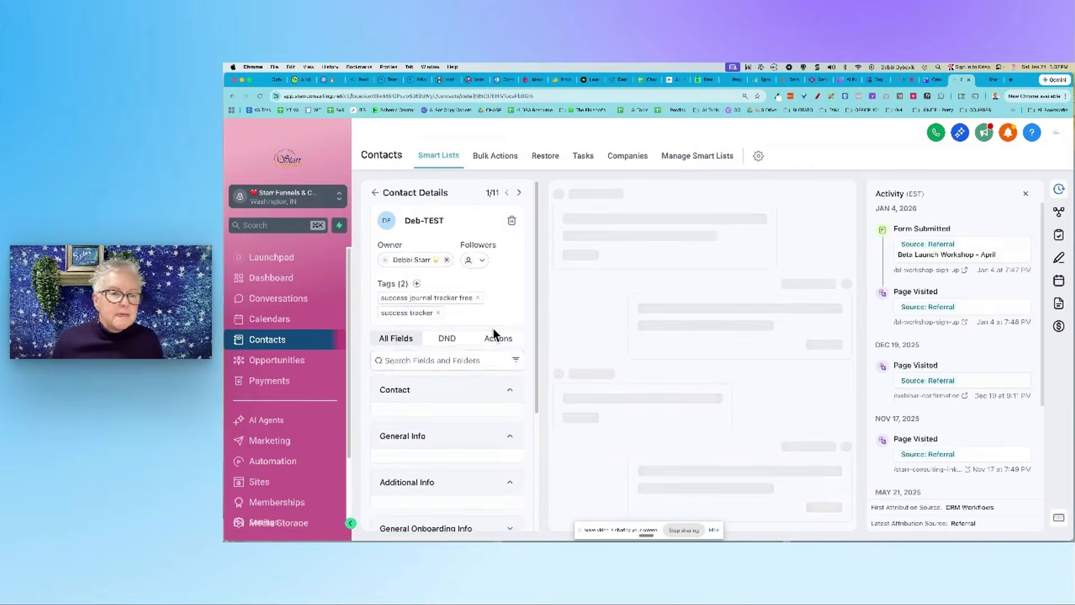
scroll(493, 328, down, 2)
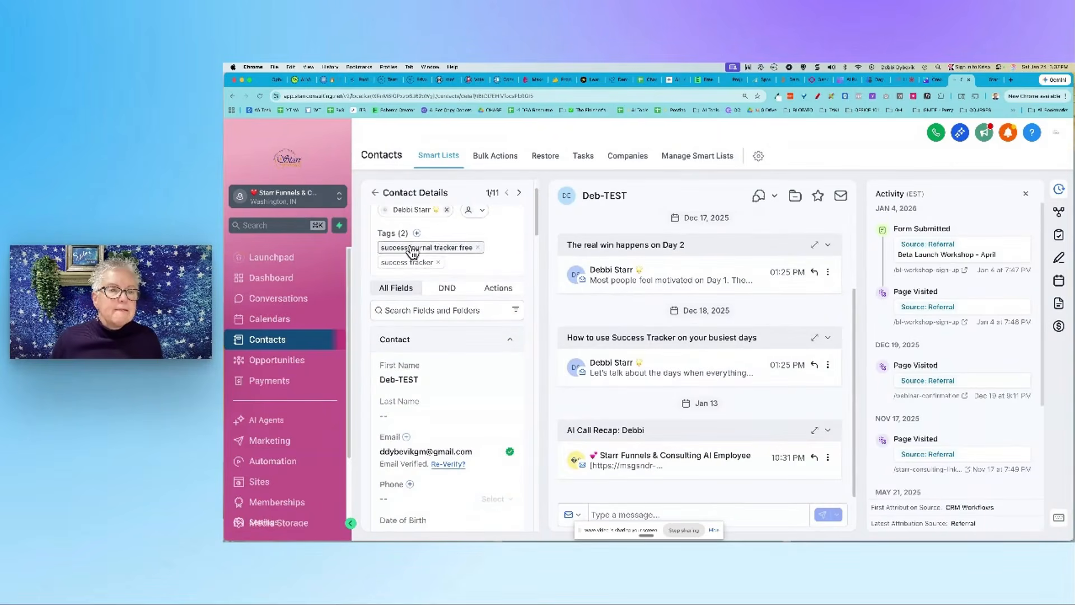
scroll(442, 254, down, 10)
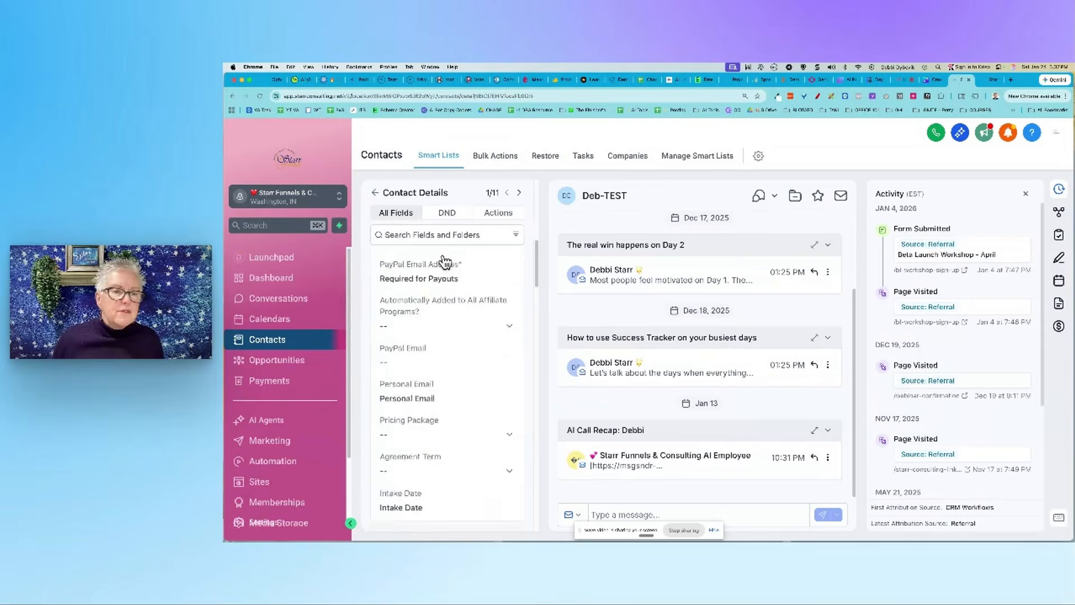
scroll(445, 261, up, 12)
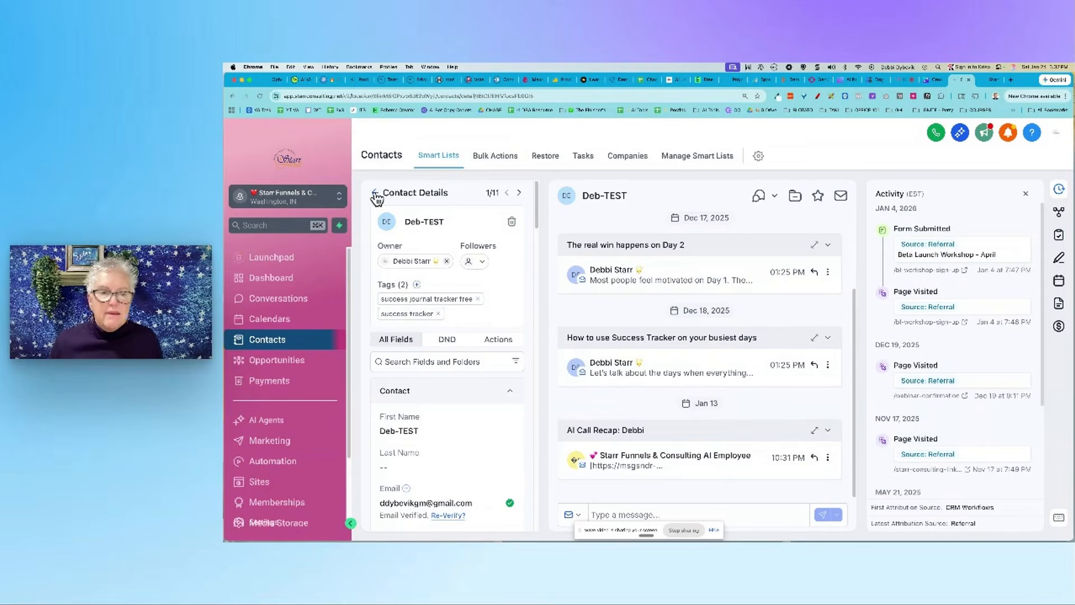
click(901, 80)
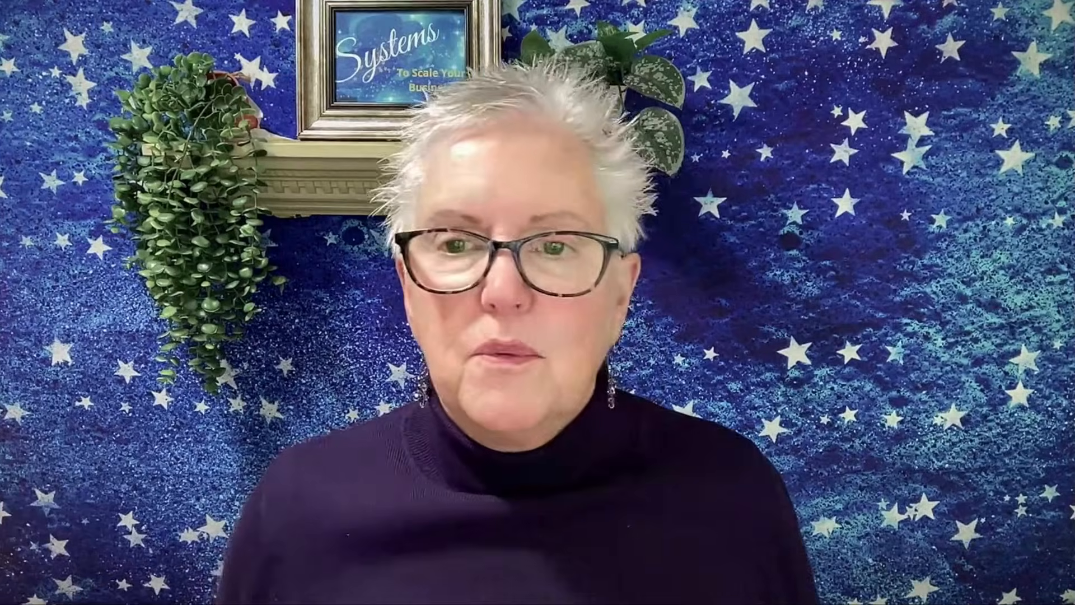